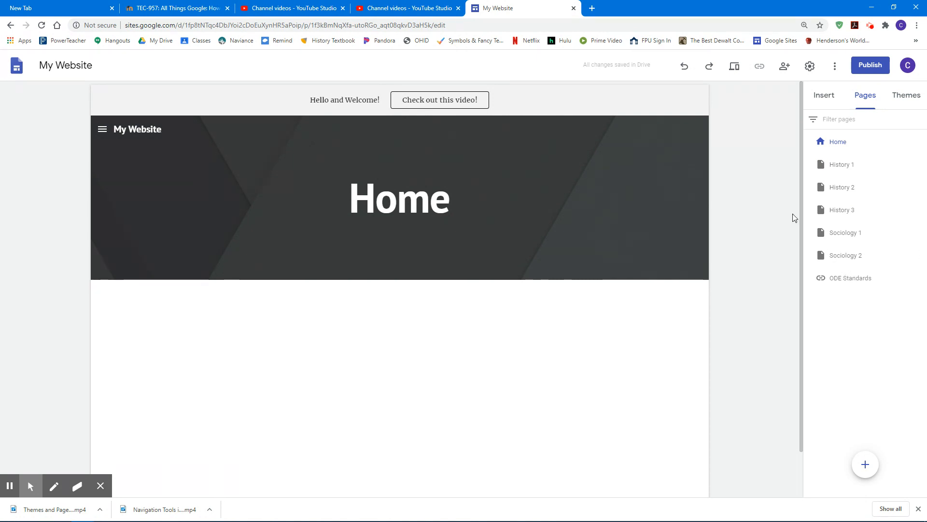
- Preview the site, check the History and Sociology pages and the ODE Standards link, and return to the editor
left_click(734, 66)
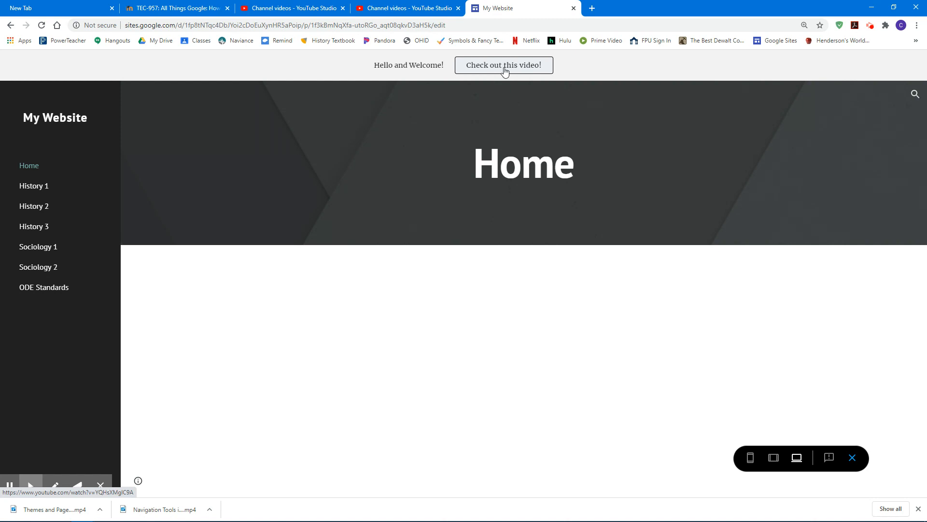
left_click(35, 191)
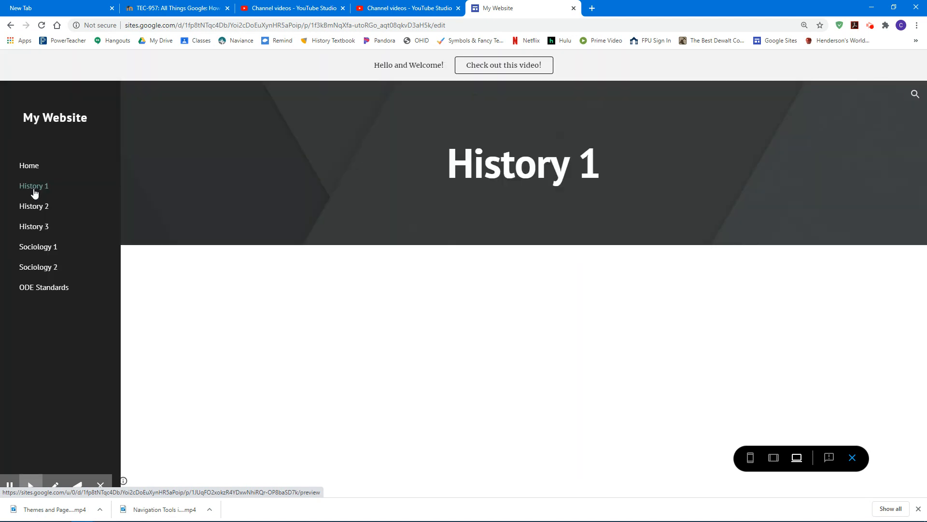
left_click(36, 208)
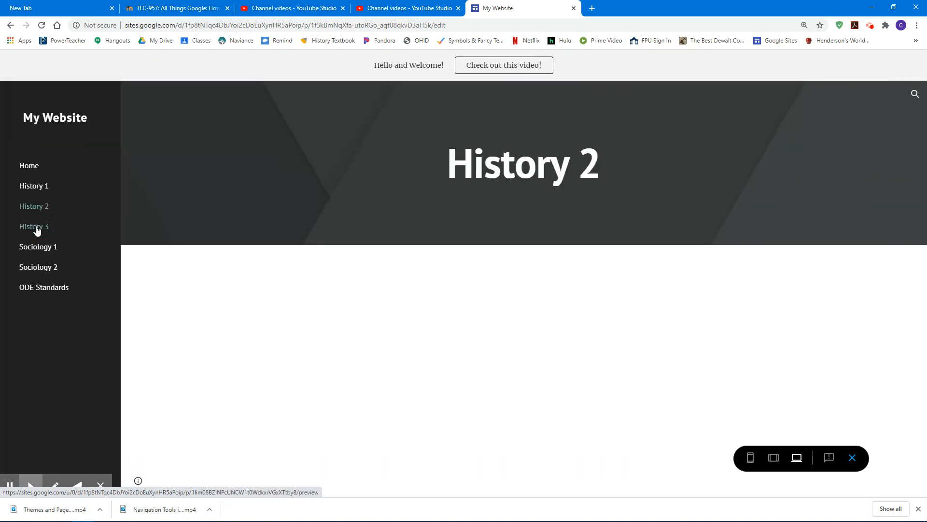
left_click(37, 228)
left_click(39, 245)
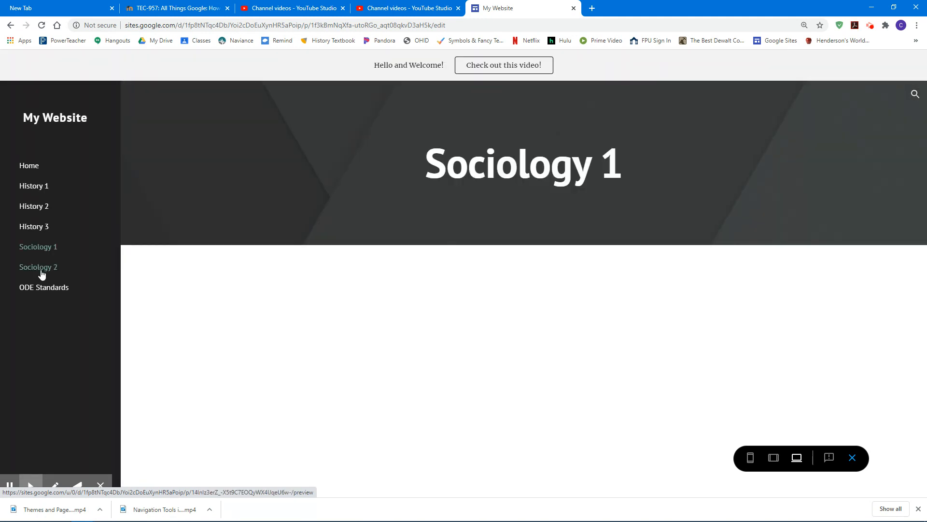
left_click(41, 273)
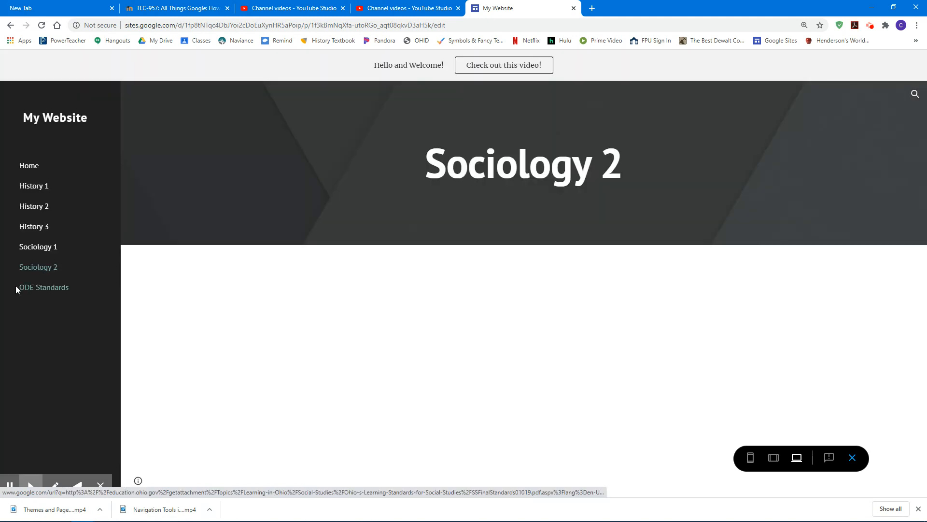
left_click(49, 292)
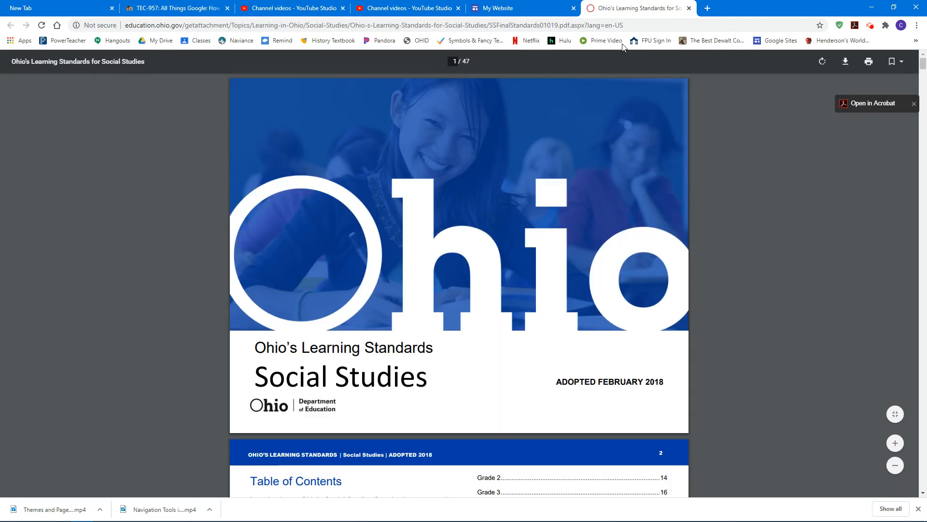
left_click(690, 8)
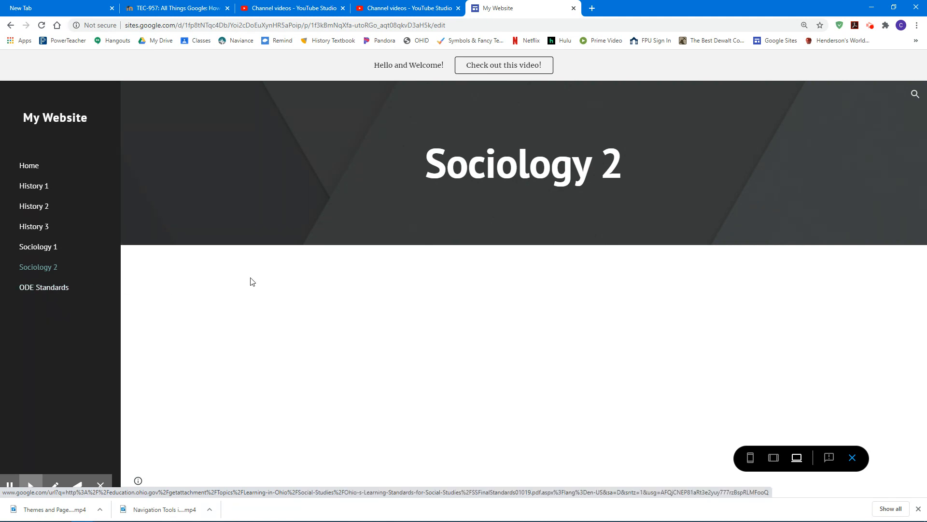
left_click(852, 458)
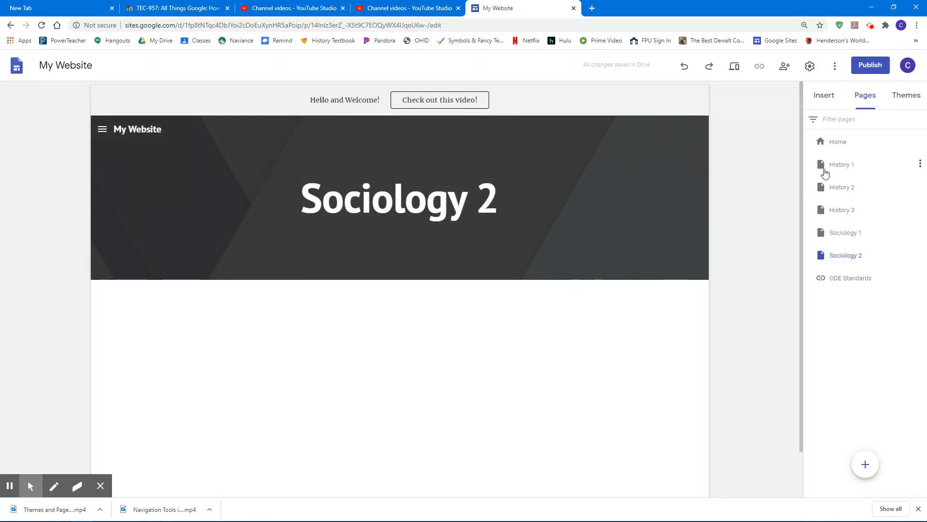
- Open the image picker for the Home page's header and look through its gallery and URL sources
left_click(837, 143)
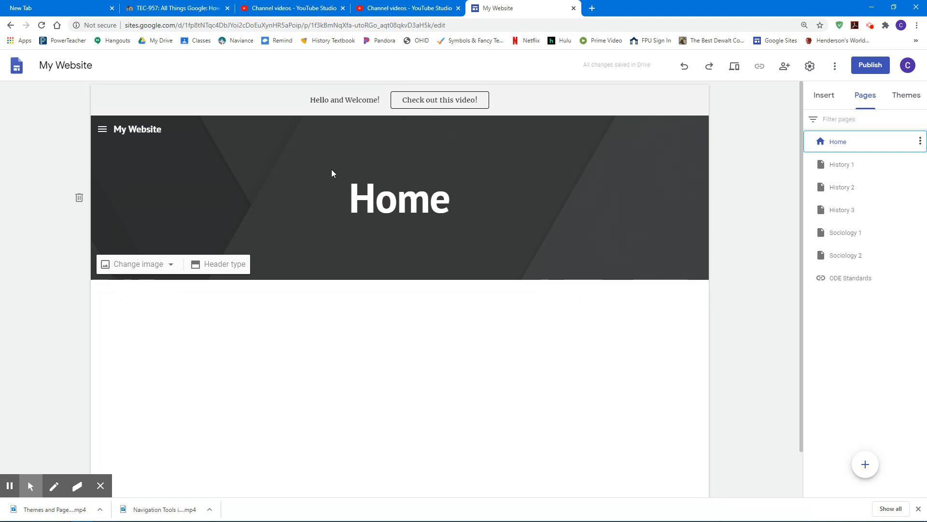
left_click(168, 269)
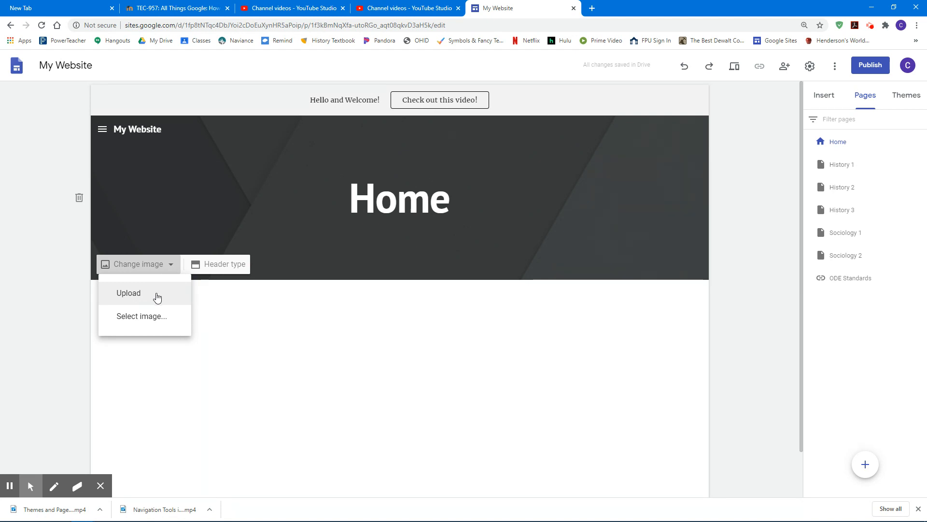
left_click(129, 319)
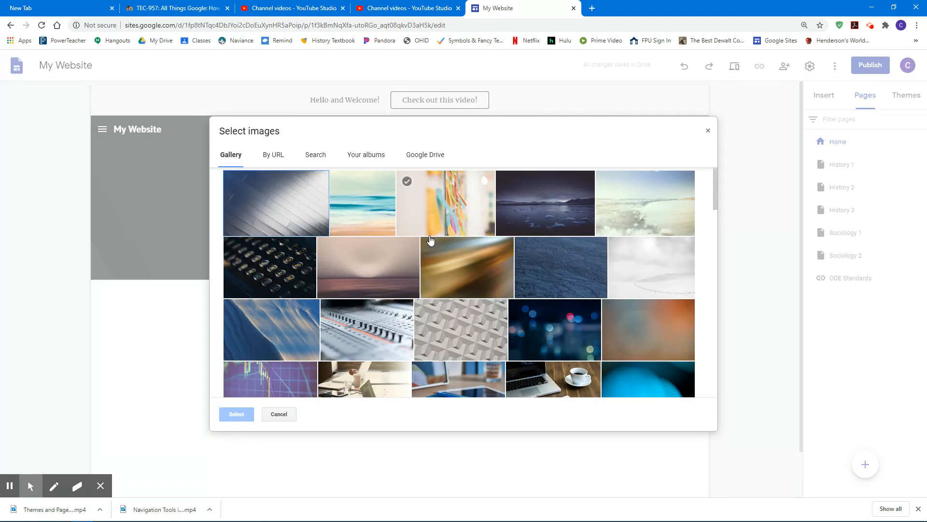
scroll(430, 240, "down", 4)
scroll(430, 240, "up", 4)
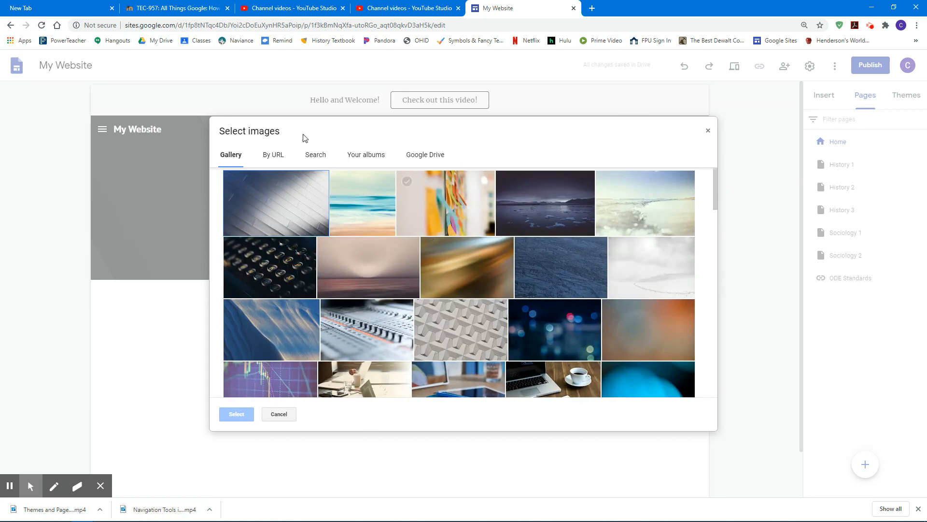
left_click(275, 163)
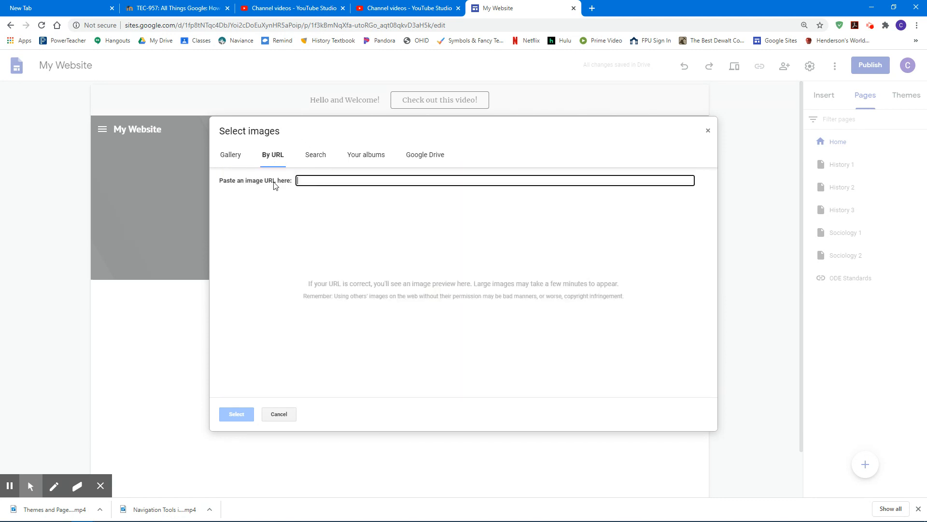
- Search Google images for "social studies" and set the blue-and-green globe as the Home page's header image
left_click(314, 157)
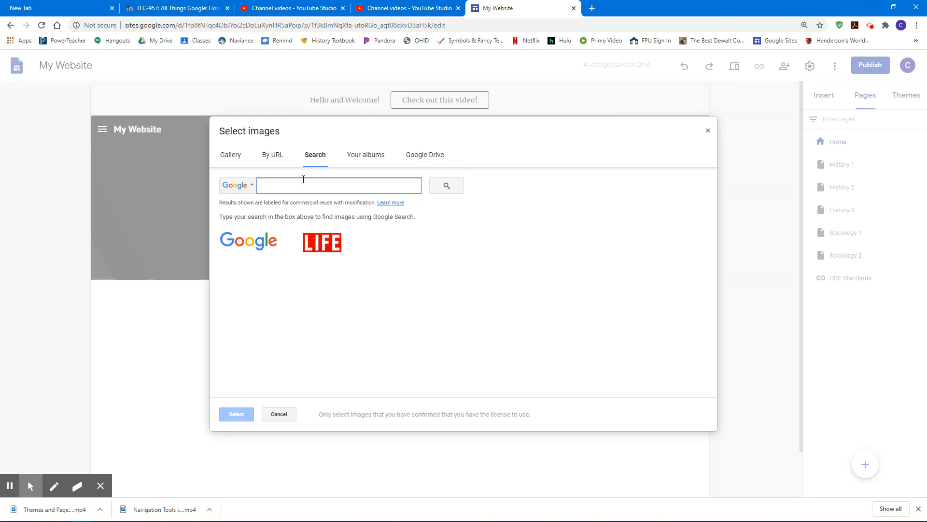
type("soc")
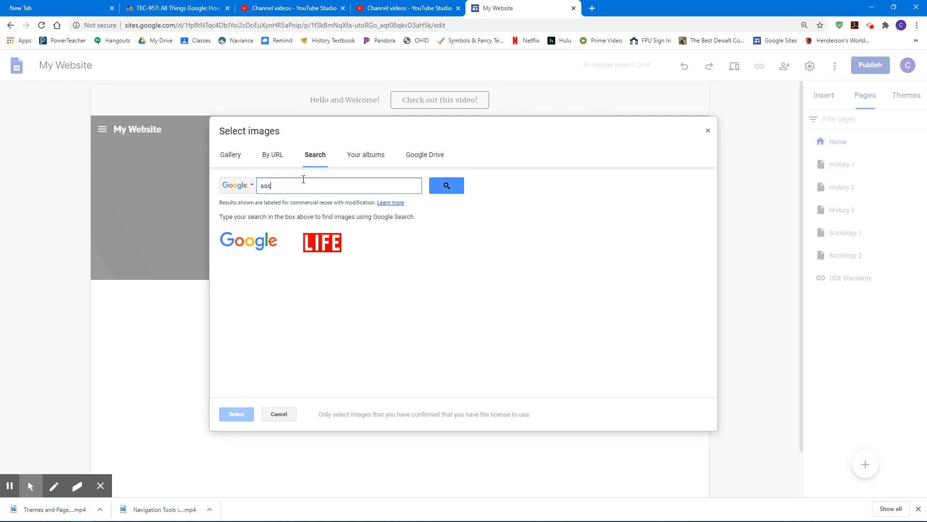
type("ial studies")
key("Return")
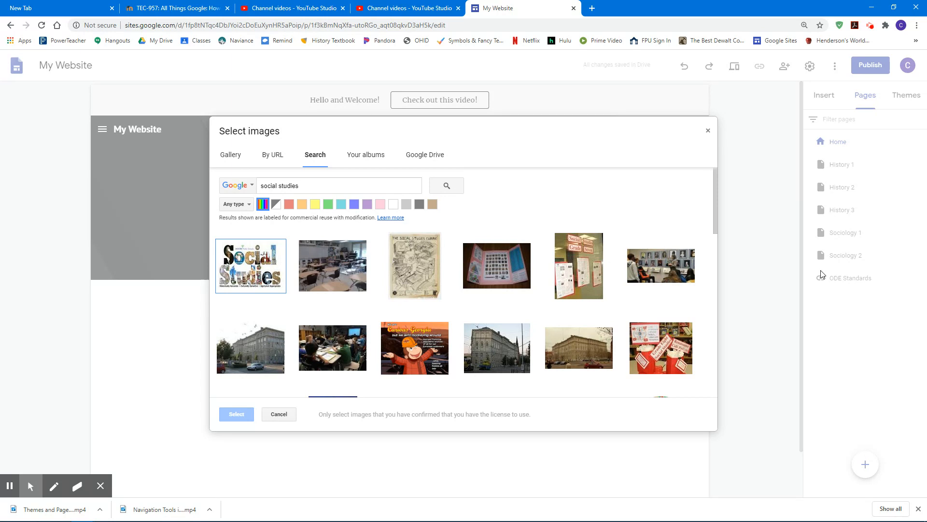
scroll(385, 265, "down", 1)
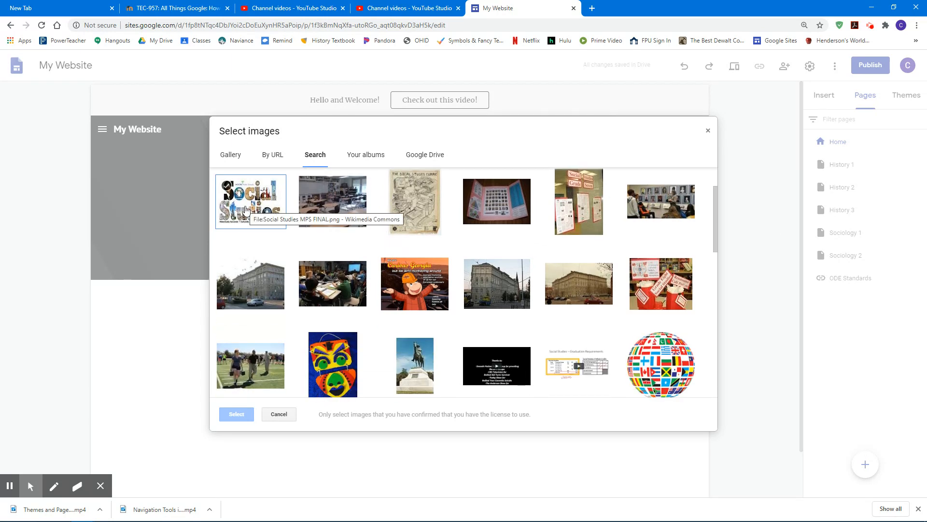
scroll(501, 261, "down", 2)
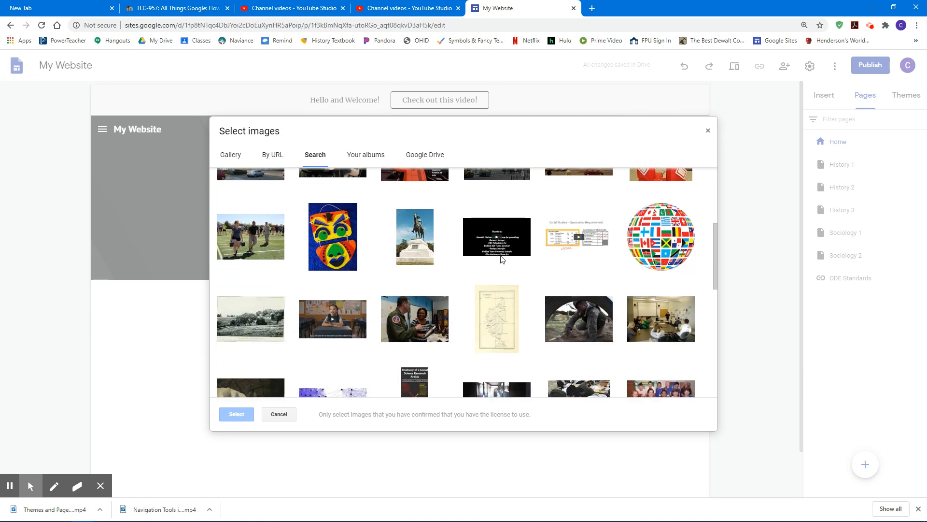
scroll(502, 259, "down", 3)
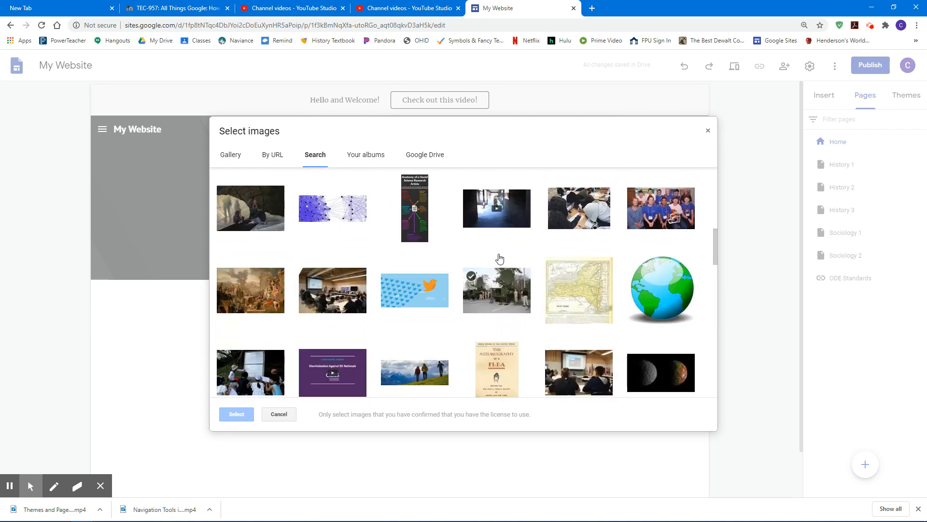
scroll(500, 259, "down", 1)
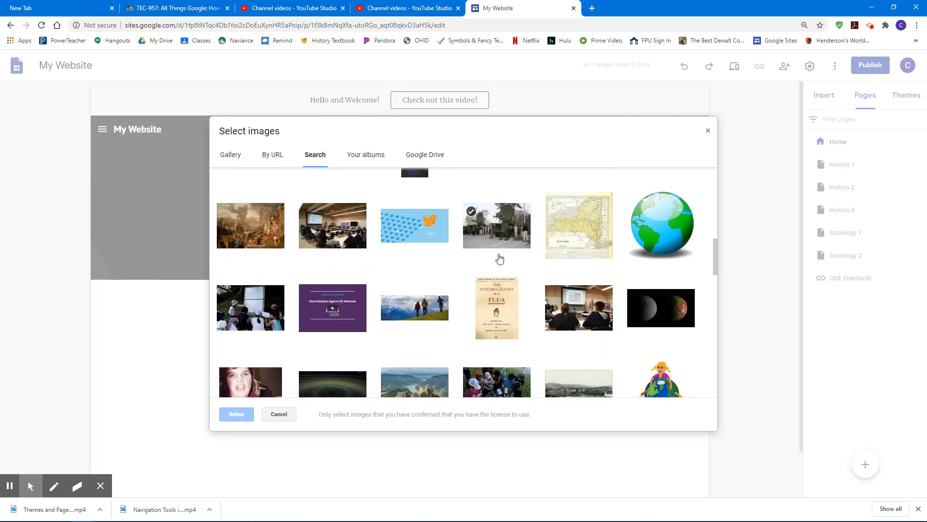
left_click(660, 235)
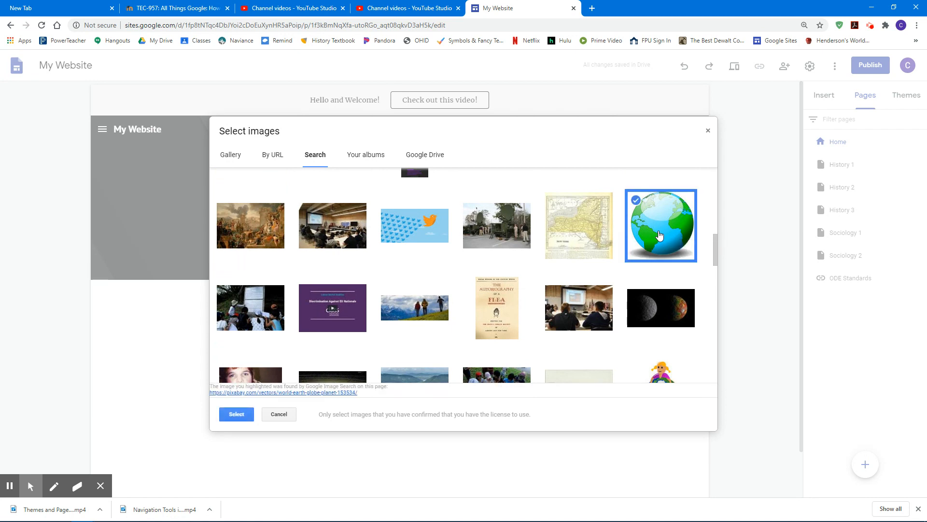
left_click(241, 416)
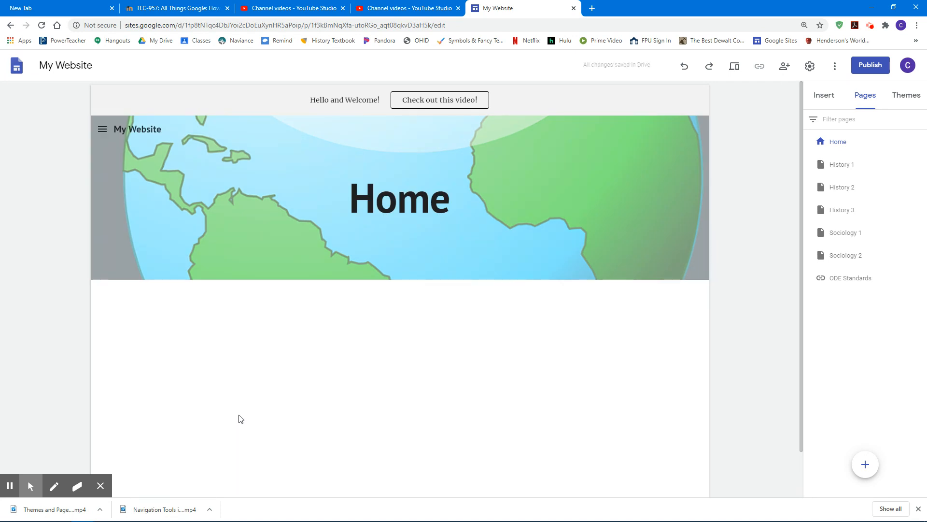
mouse_move(649, 261)
mouse_move(698, 272)
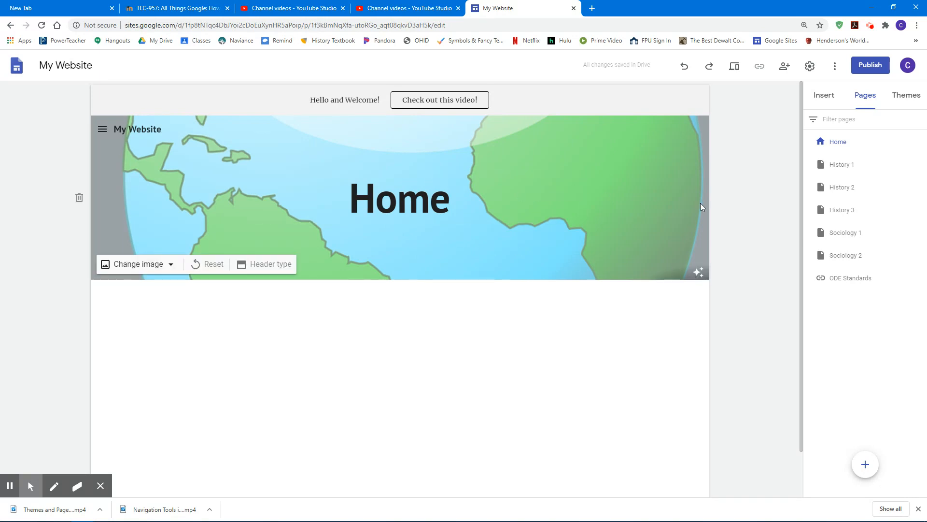
- On the History 1 page, search LIFE images for "history" and set the street photo with the tank as header image
left_click(833, 166)
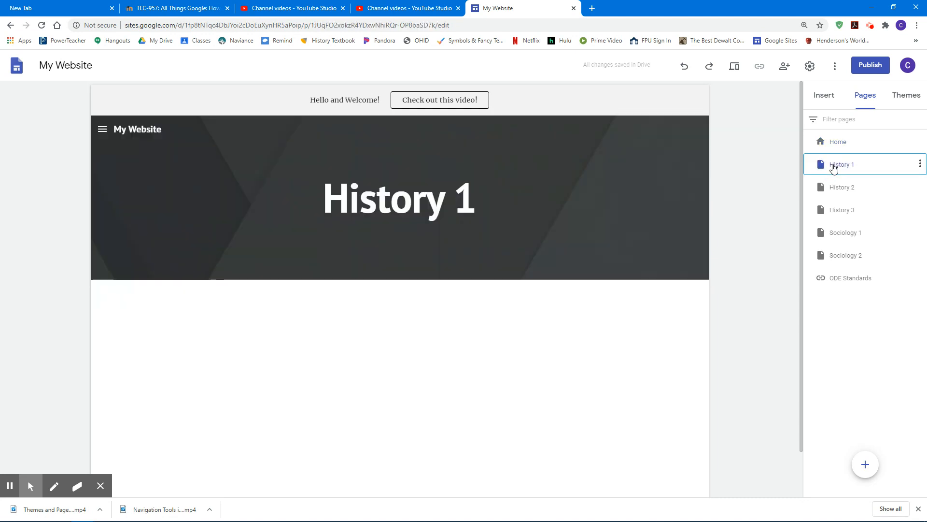
mouse_move(197, 264)
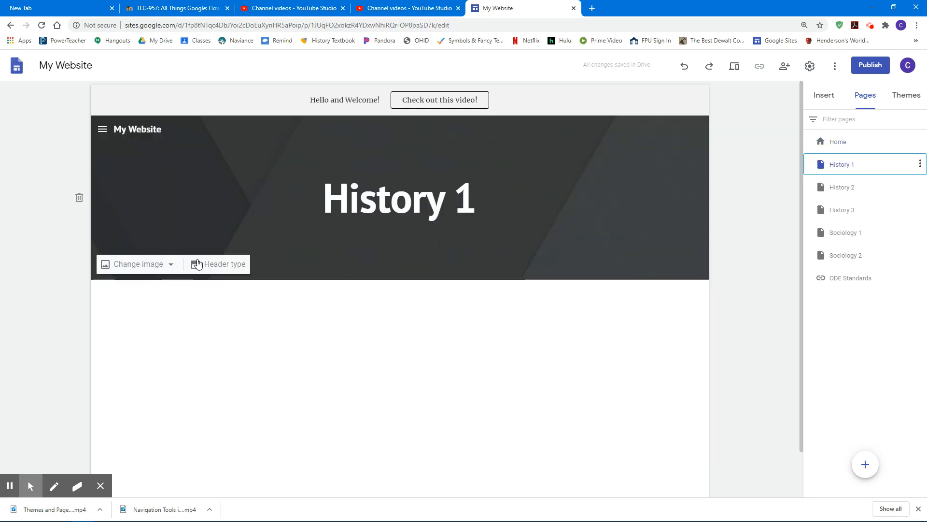
left_click(160, 269)
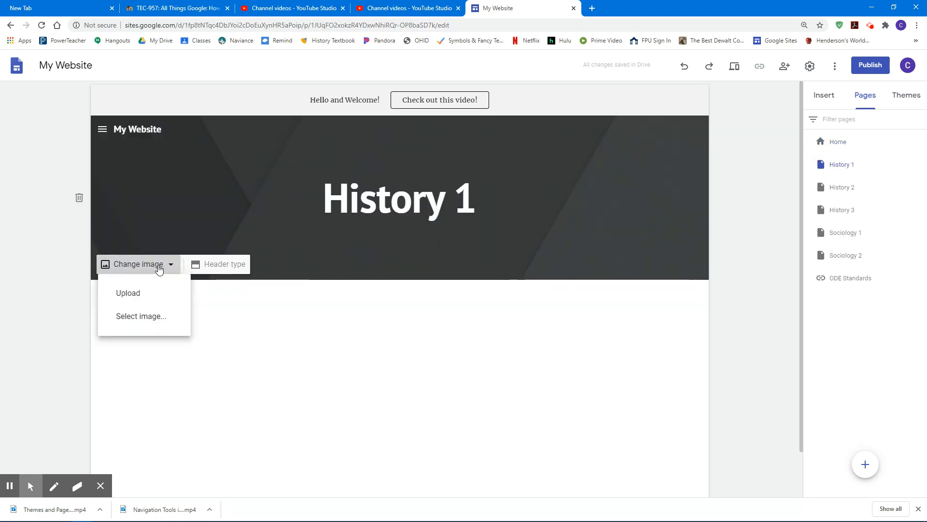
left_click(143, 319)
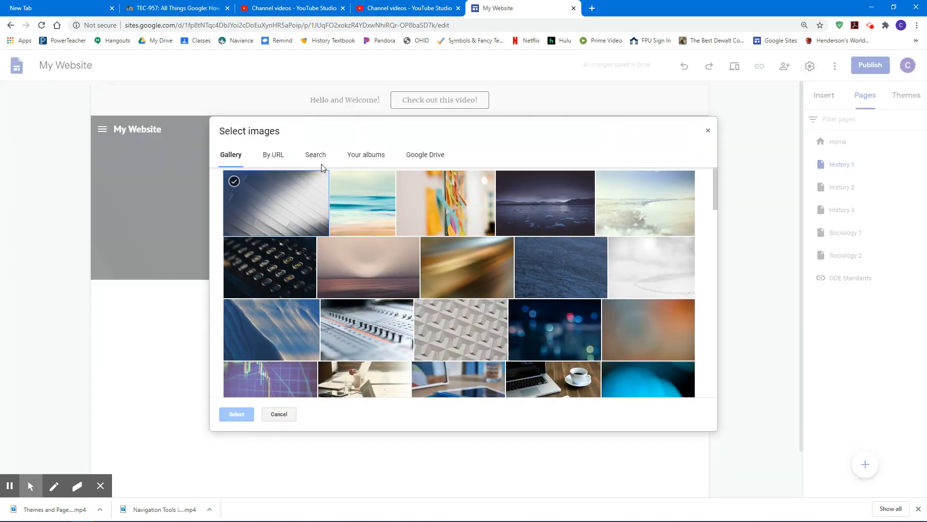
left_click(316, 155)
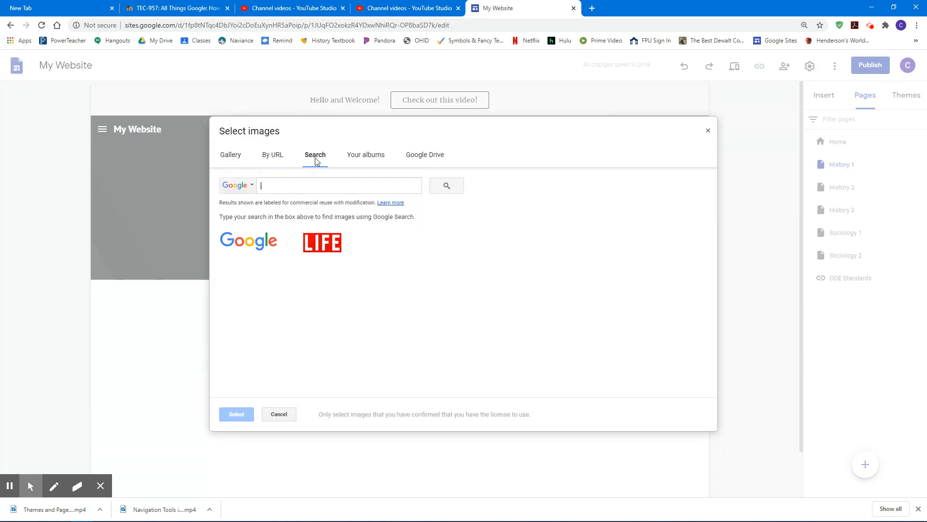
left_click(317, 251)
type("history")
key("Return")
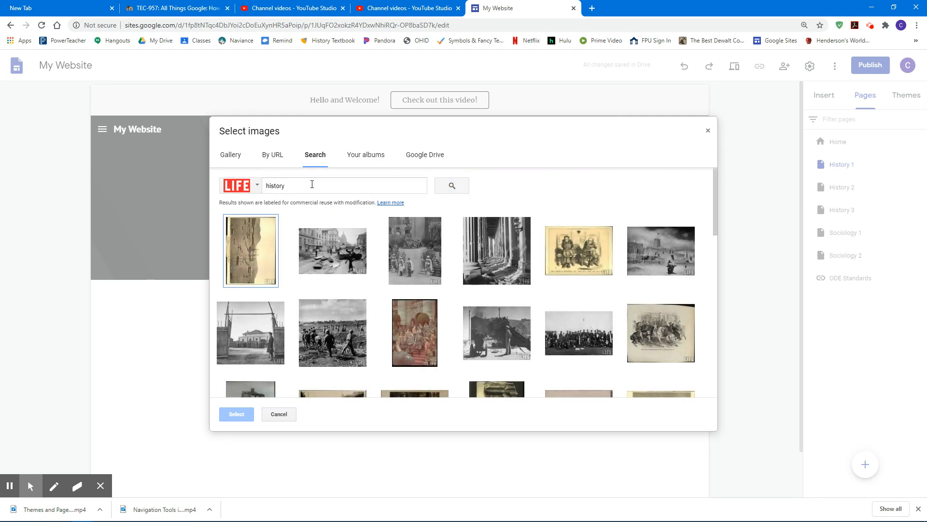
left_click(343, 255)
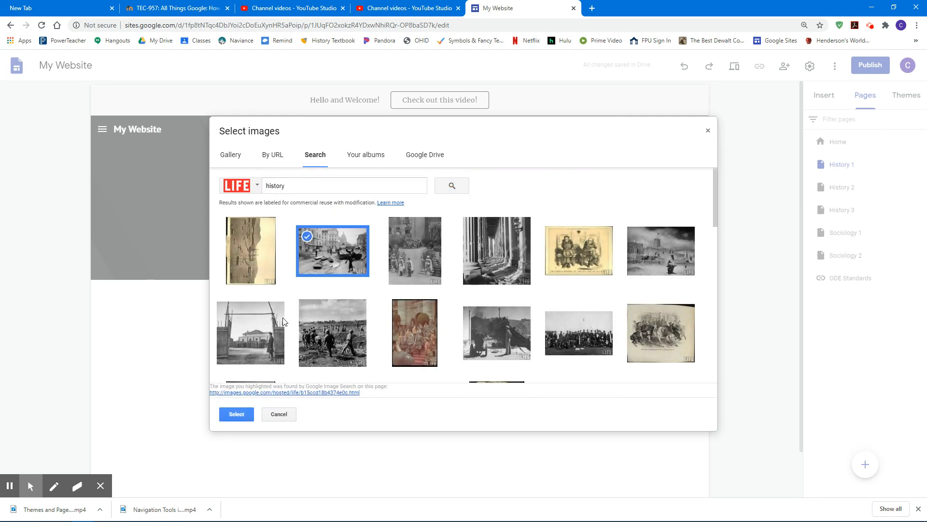
left_click(237, 415)
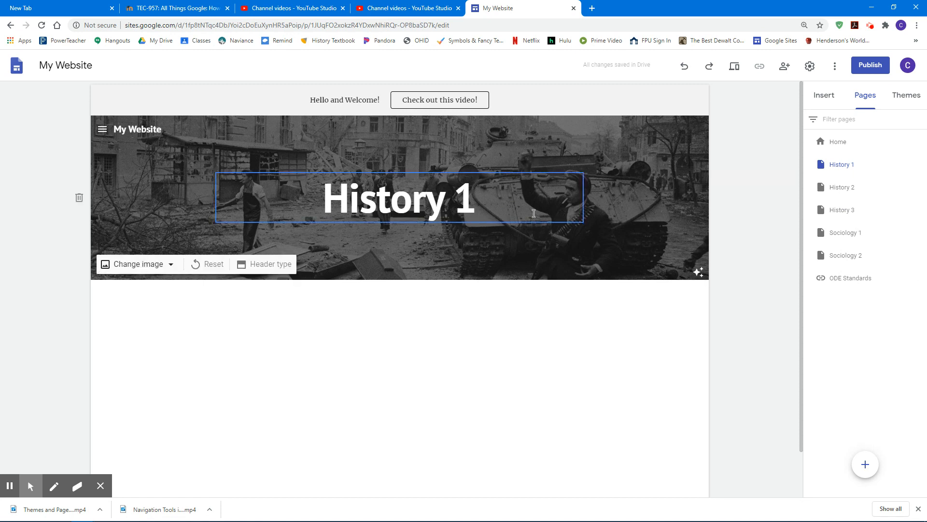
- Reset the History 1 header to the theme's default image and undo that reset
left_click(214, 264)
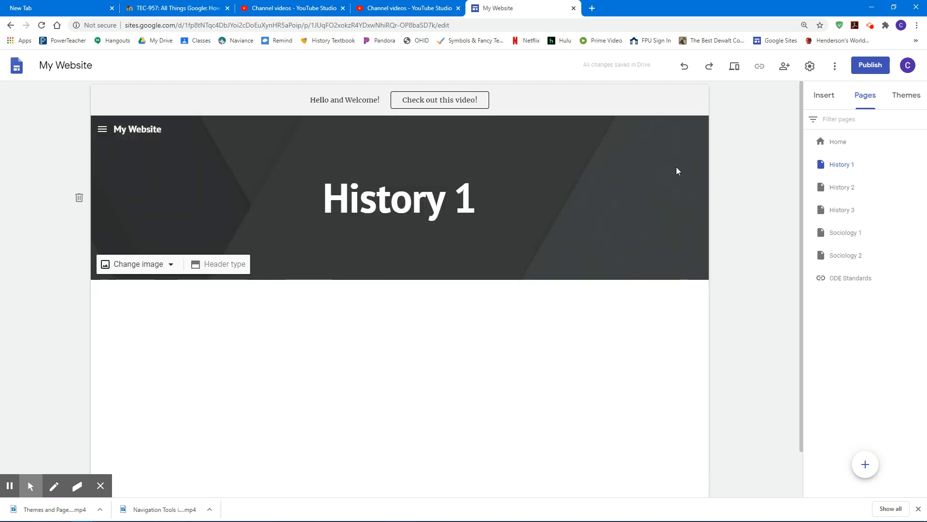
left_click(711, 69)
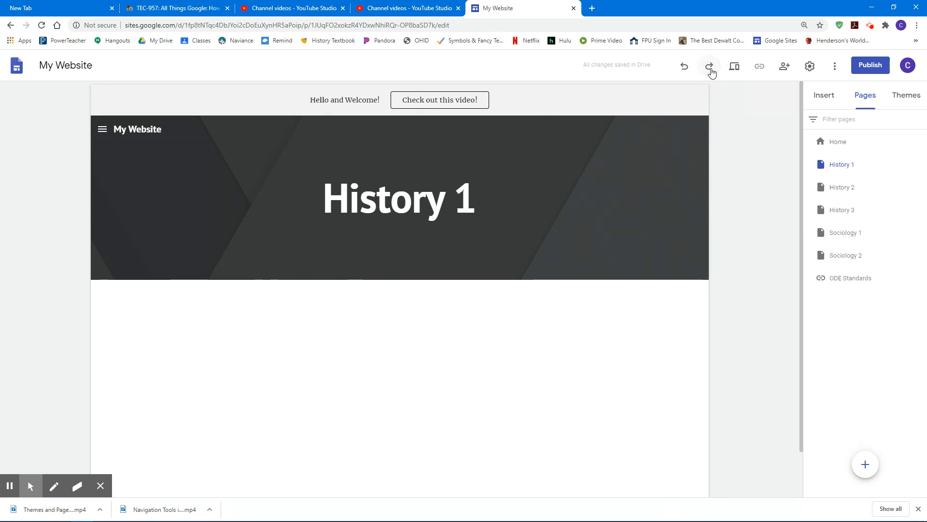
left_click(685, 67)
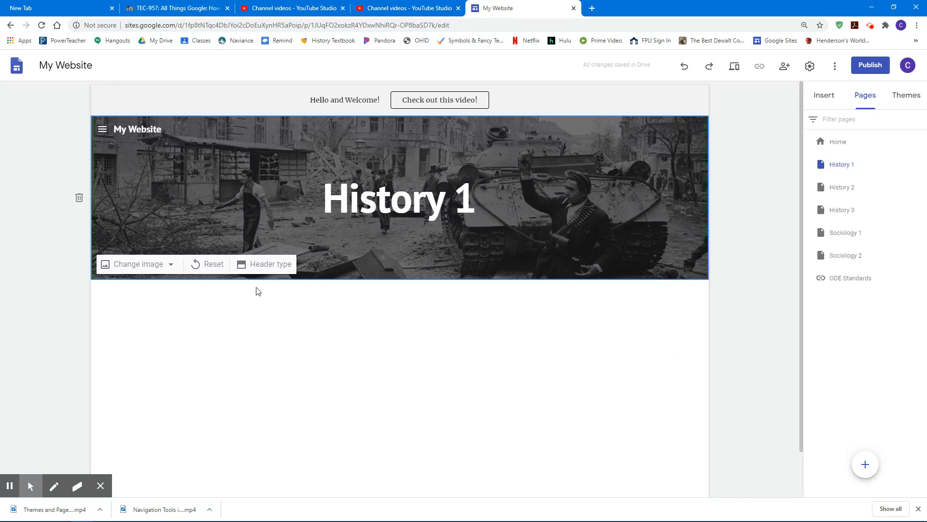
- Try the Title only, Large banner and Cover header types on the History 1 page, and set it back to Banner
left_click(271, 264)
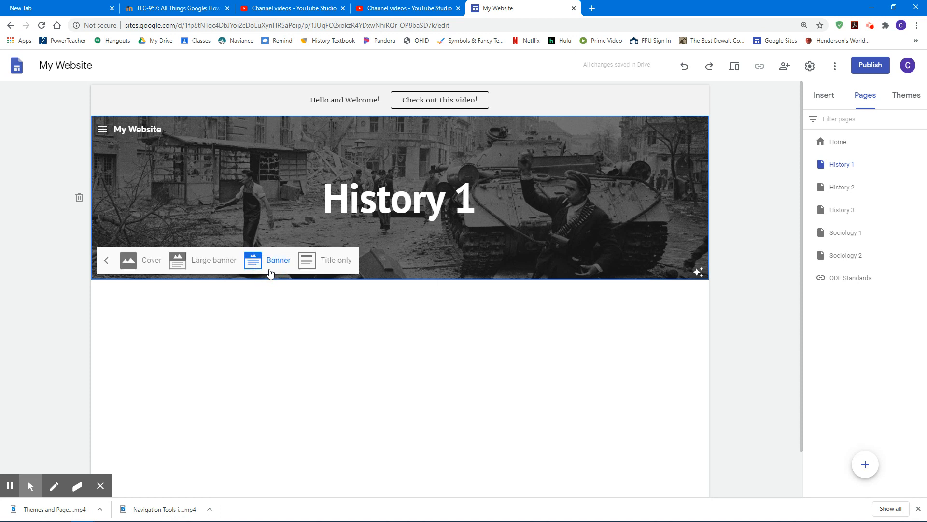
left_click(332, 260)
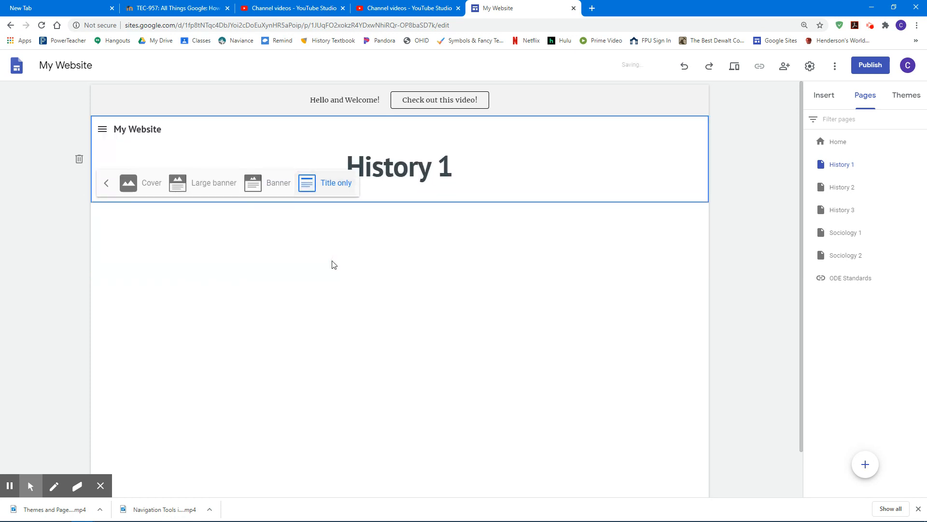
left_click(275, 188)
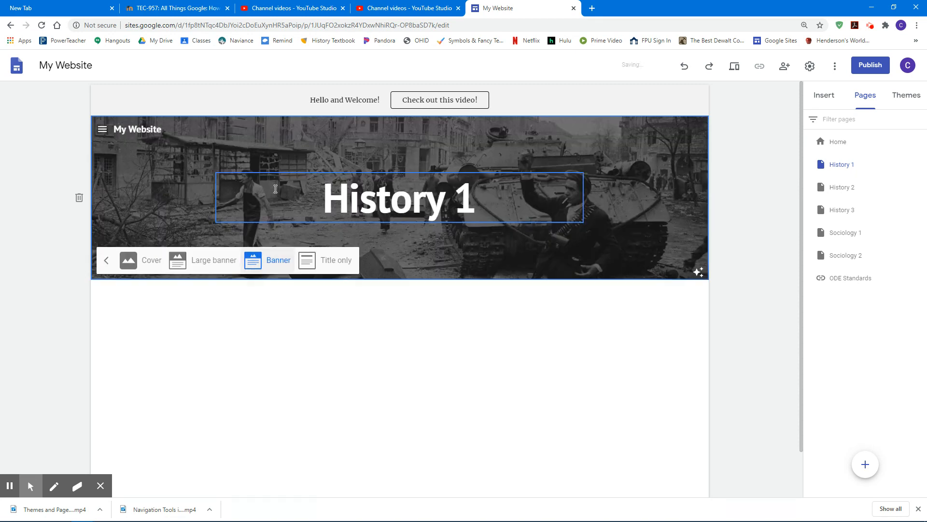
left_click(216, 261)
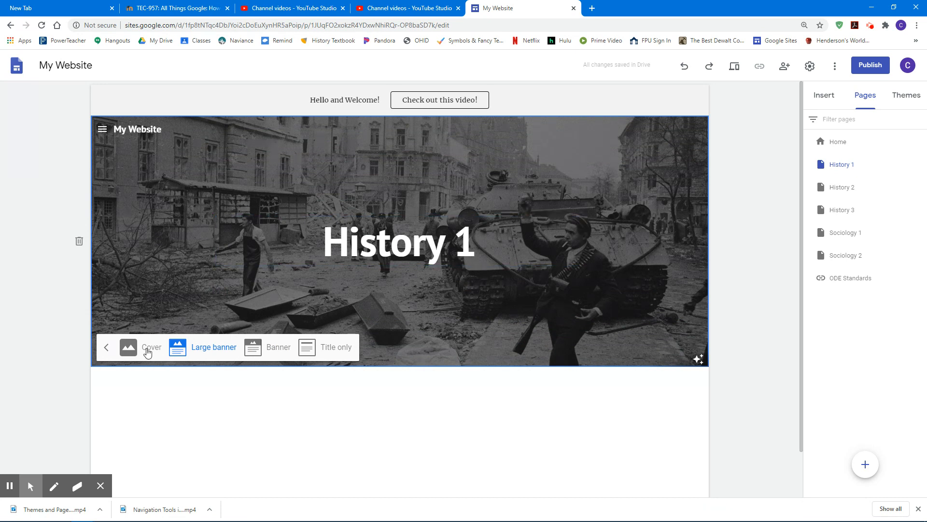
left_click(137, 352)
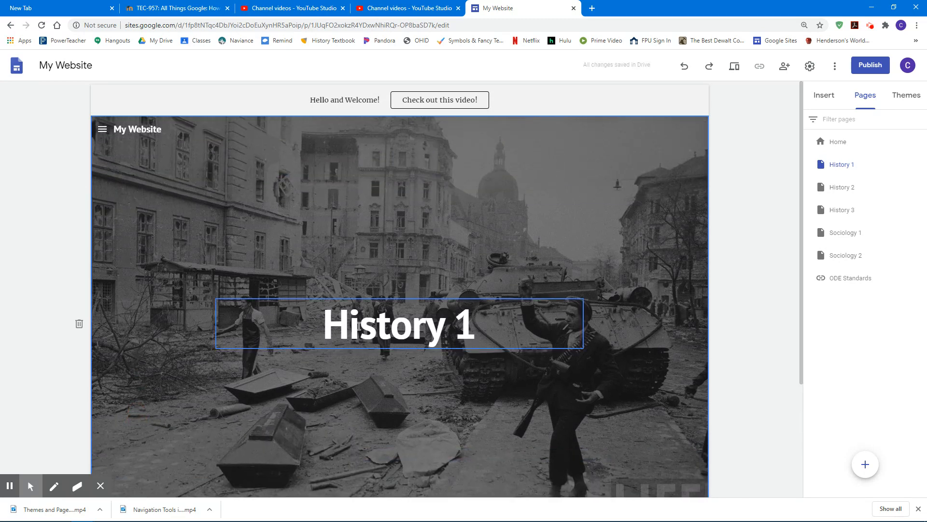
scroll(359, 326, "down", 3)
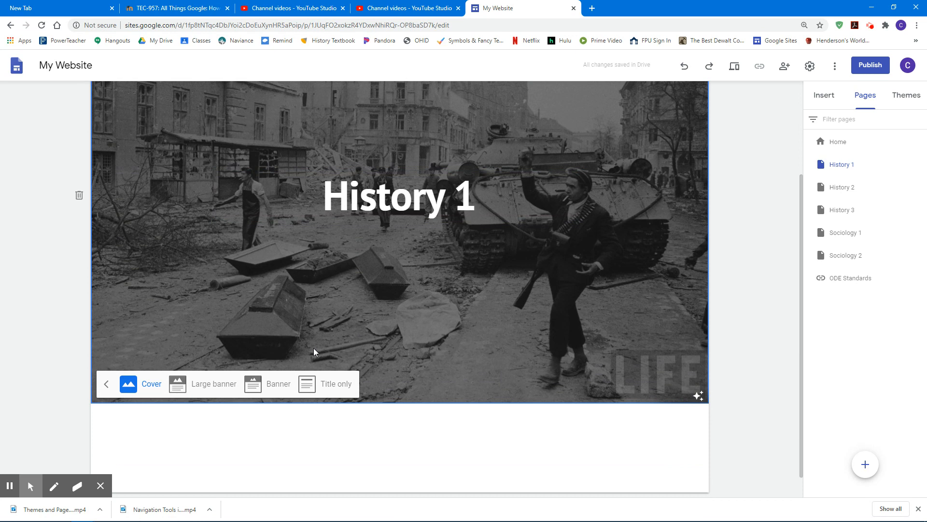
left_click(273, 384)
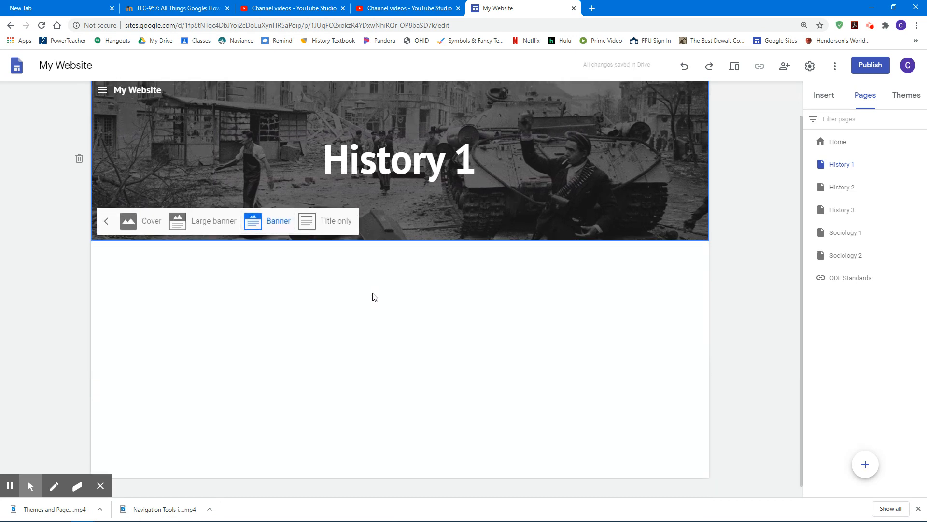
scroll(373, 296, "up", 1)
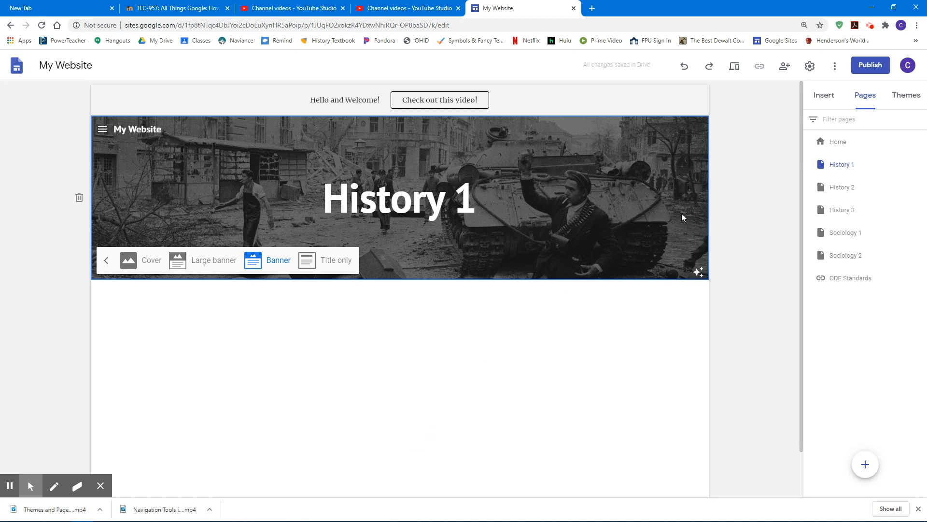
- Change the Home page's header type to Large banner
left_click(831, 150)
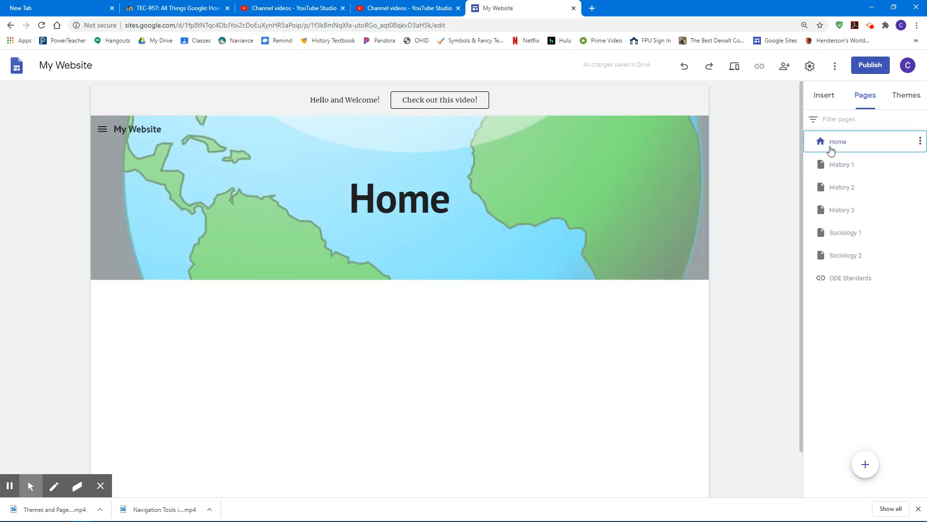
left_click(275, 265)
left_click(204, 261)
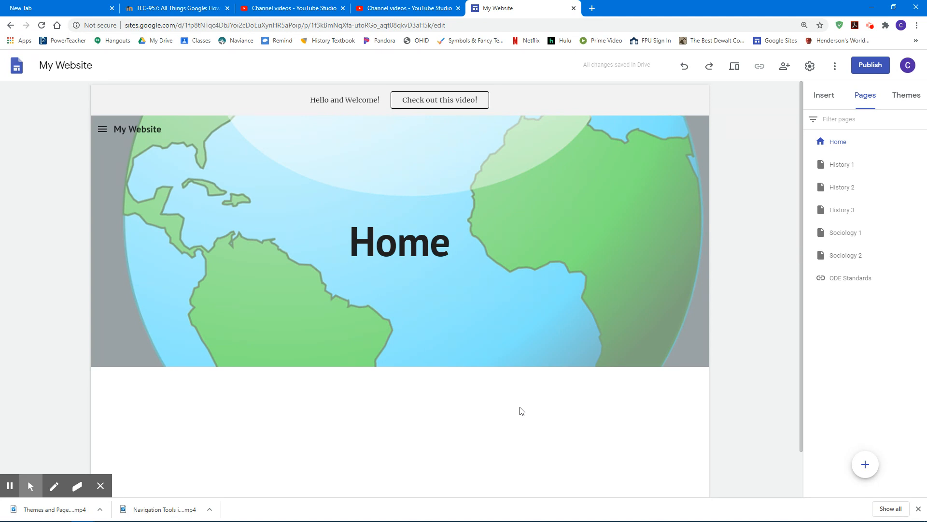
mouse_move(387, 273)
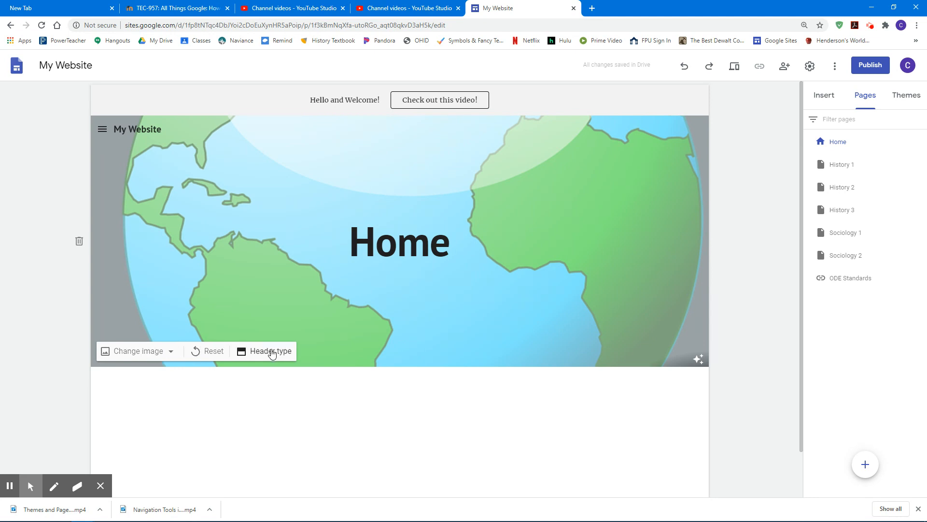
- Insert a text box below the Home page's header with the text "Hello Everyone!"
left_click(816, 95)
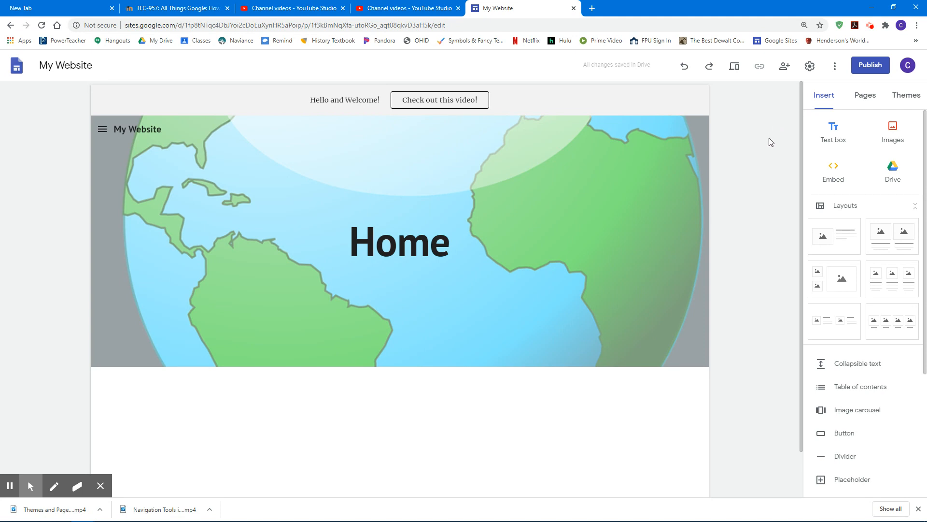
left_click(835, 137)
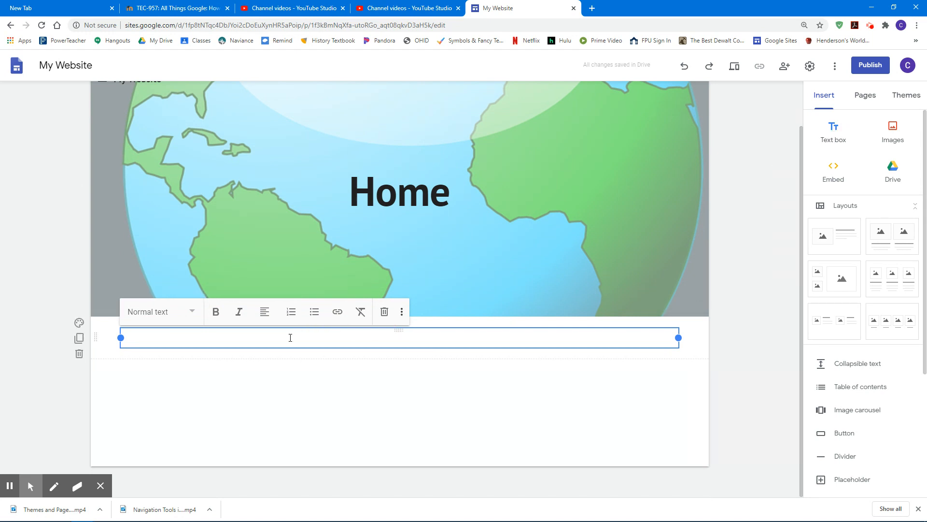
type("Hello Everyone!")
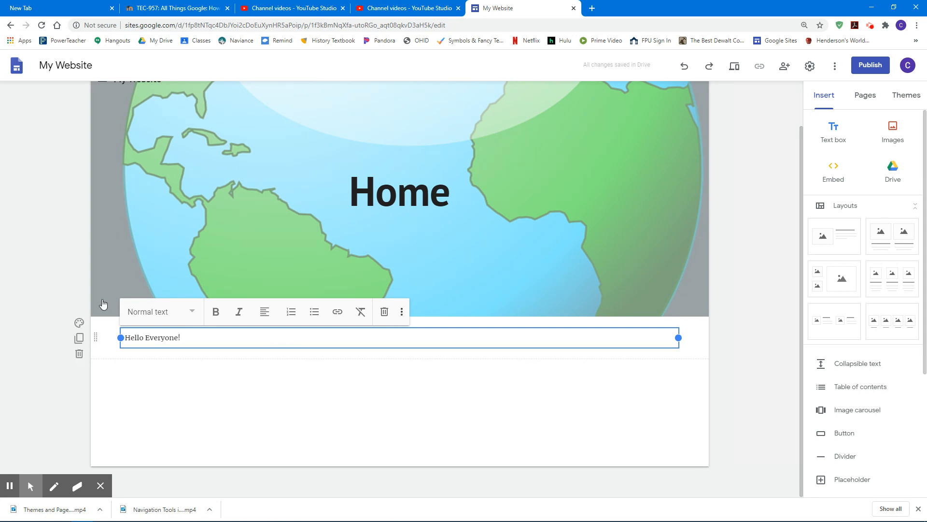
- Delete the "Hello Everyone!" section and undo the deletion
left_click(79, 355)
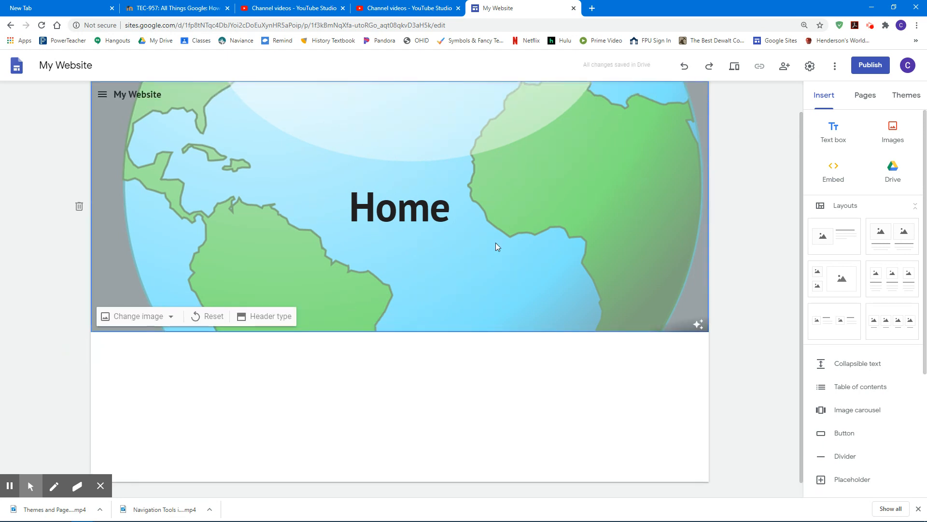
left_click(684, 65)
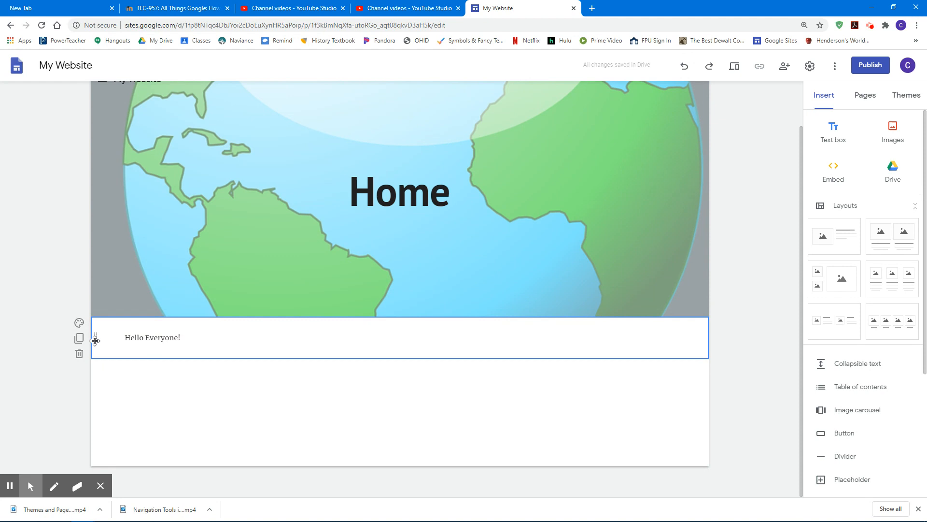
- Duplicate the "Hello Everyone!" section and replace the copy's text with "Welcome!"
left_click(79, 337)
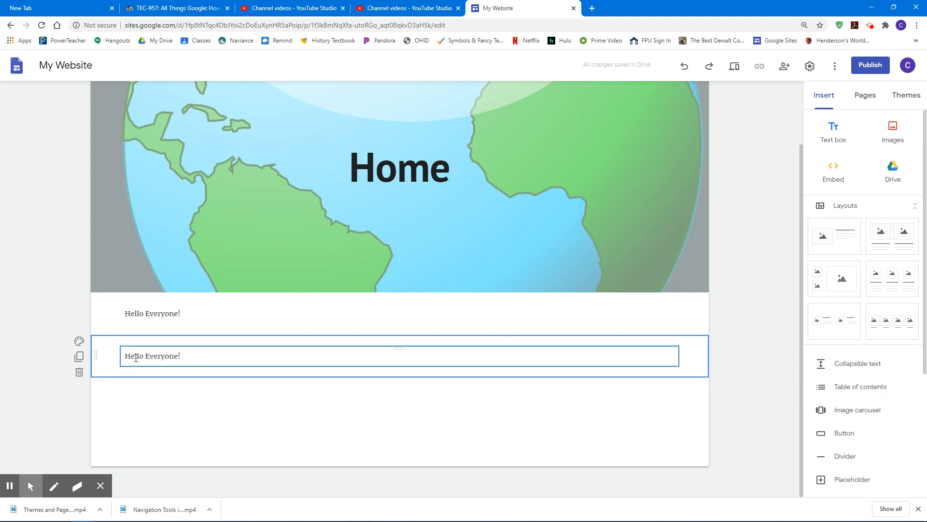
left_click_drag(126, 356, 197, 354)
type("Welcome!")
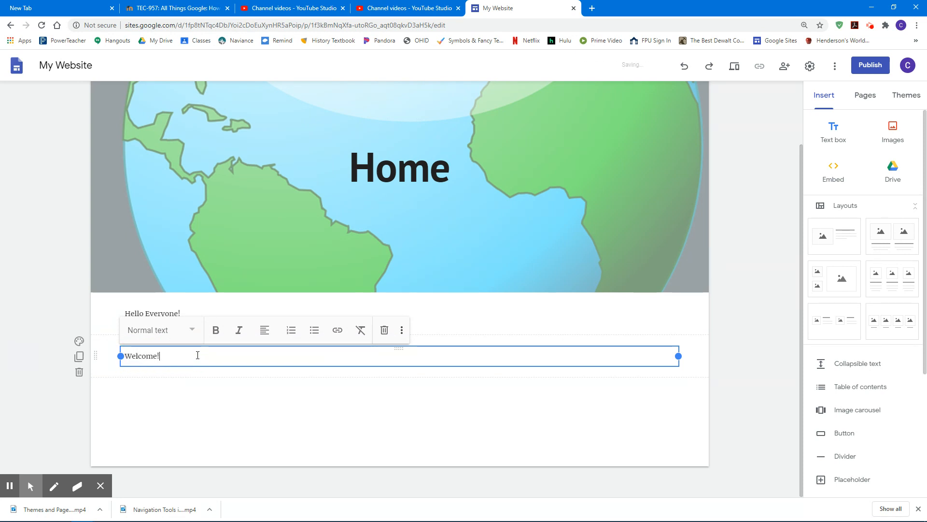
left_click(197, 389)
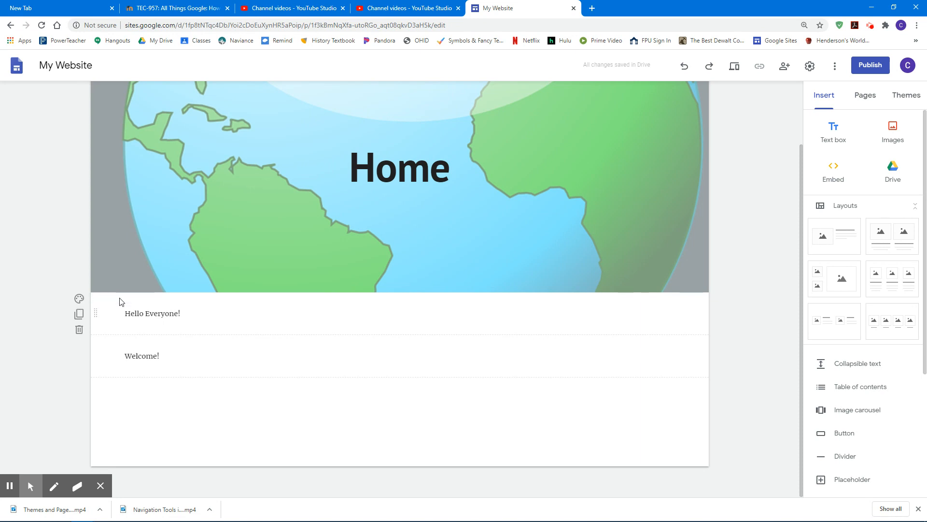
- Try the Emphasis 1 background on the "Hello Everyone!" section and switch it to Emphasis 2
left_click(79, 301)
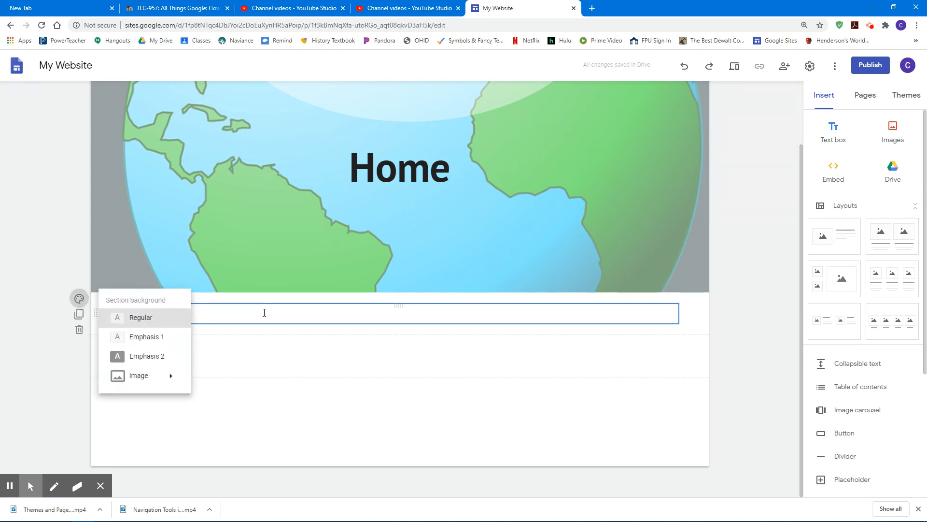
left_click(159, 341)
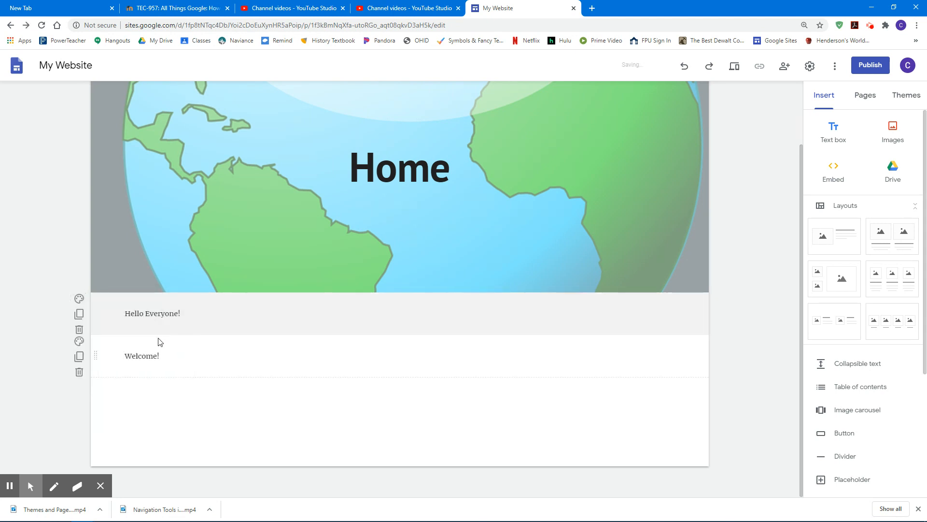
left_click(202, 320)
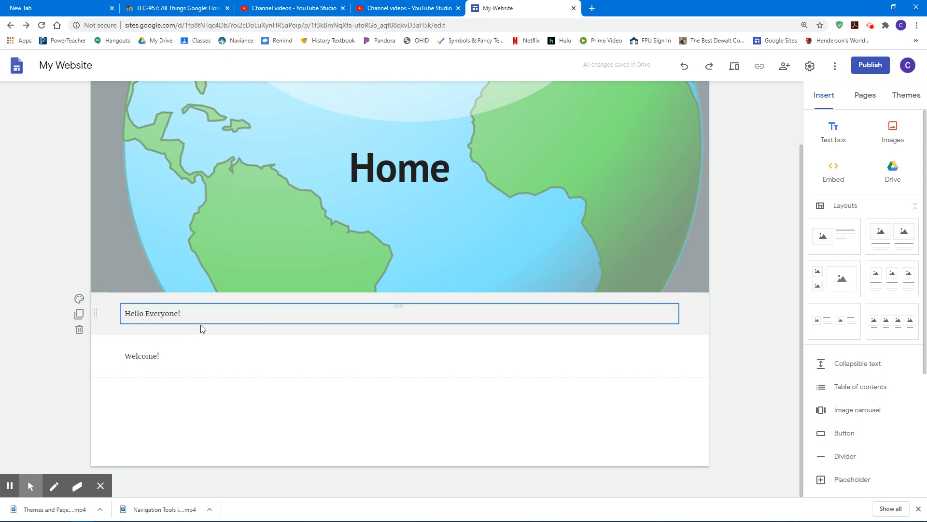
left_click(79, 299)
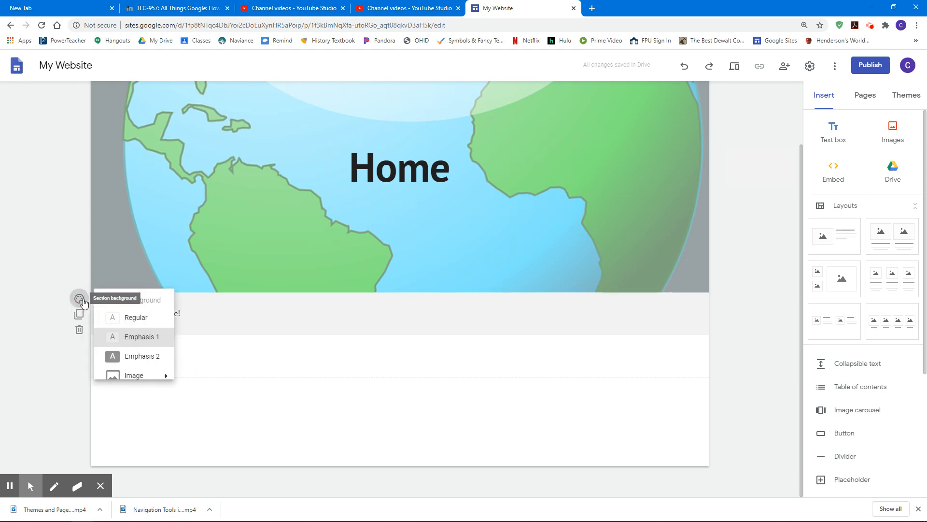
left_click(141, 357)
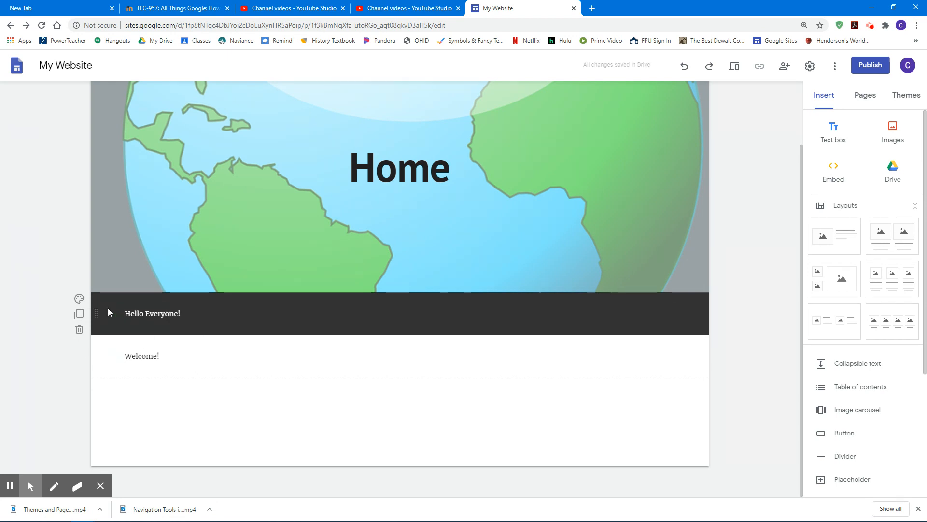
- Look at the image choices available for the "Hello Everyone!" section's background
left_click(77, 300)
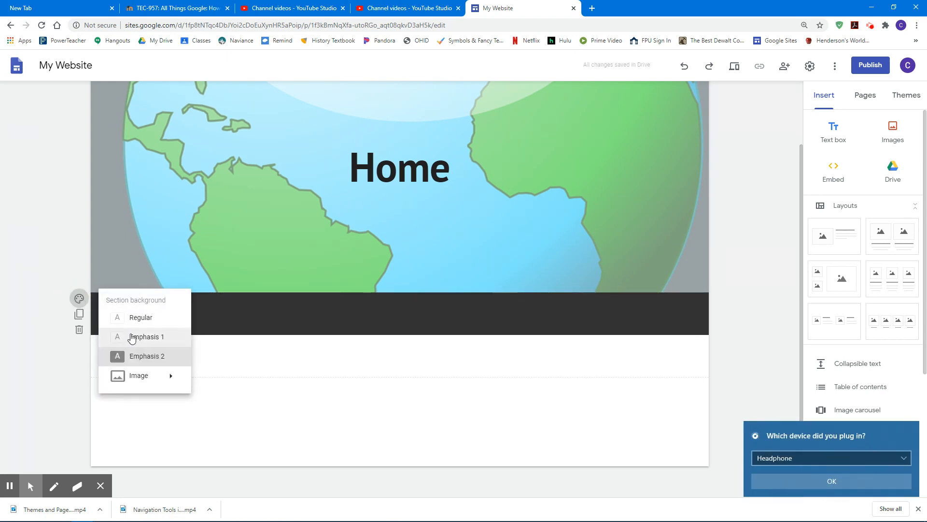
mouse_move(135, 375)
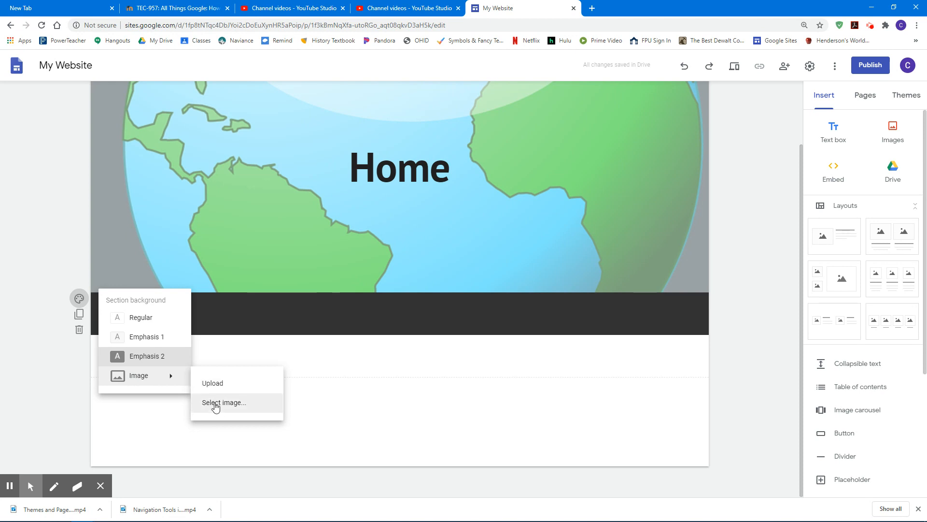
mouse_move(214, 281)
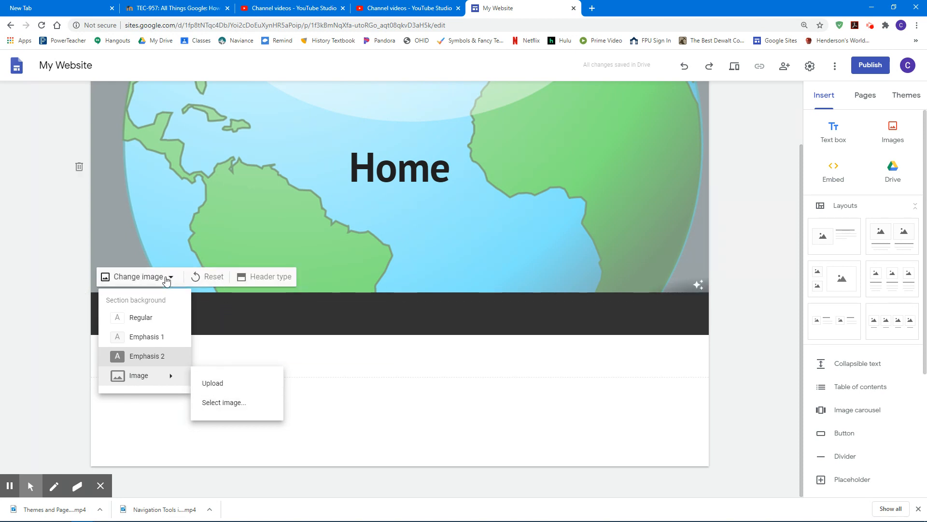
left_click(69, 300)
- Try the Title text style on "Hello Everyone!" and set it to Heading
left_click(151, 315)
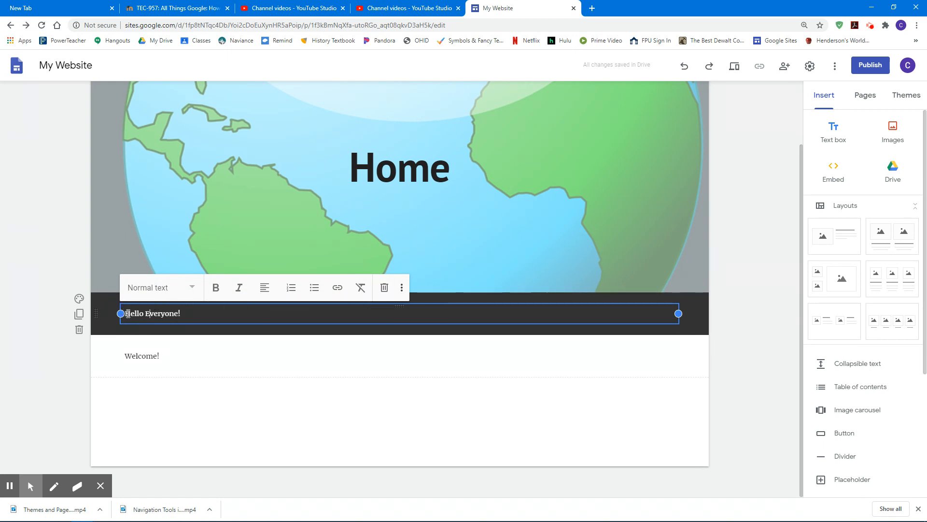
left_click_drag(127, 314, 182, 313)
left_click(191, 288)
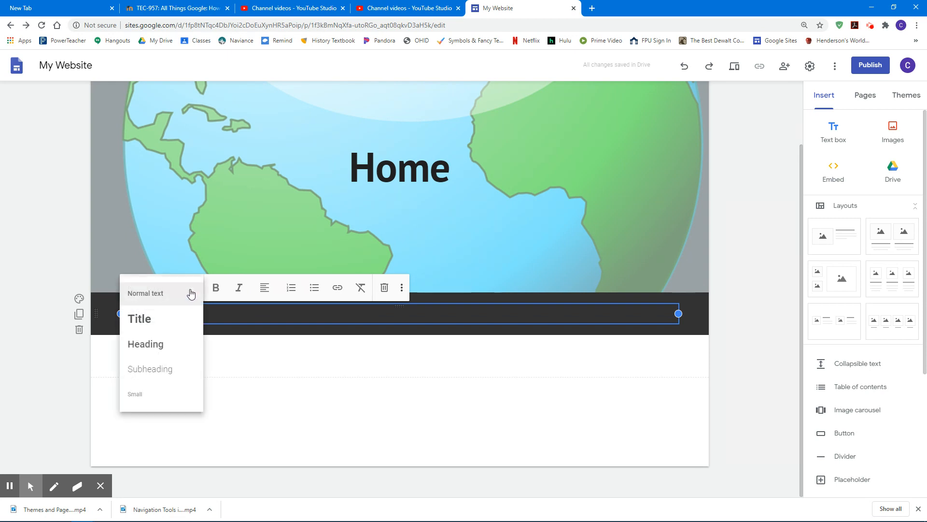
left_click(142, 317)
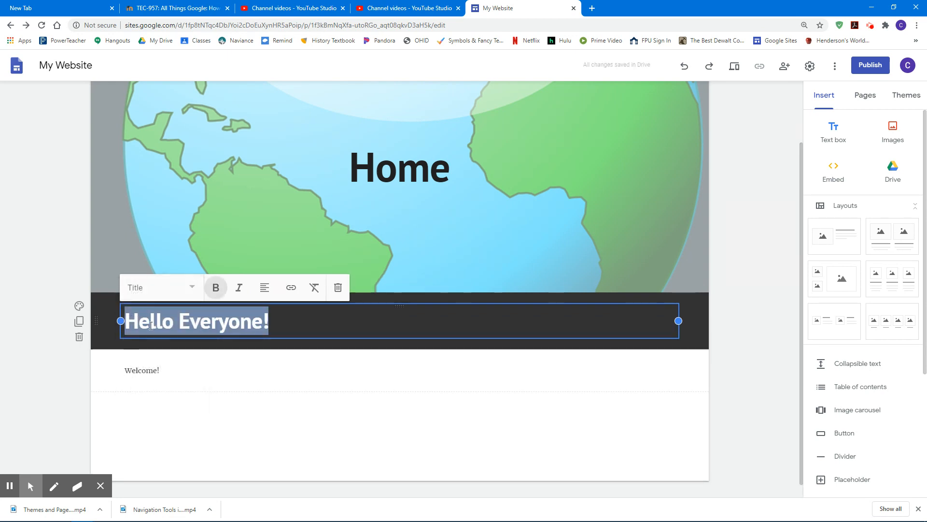
left_click(194, 289)
left_click(164, 341)
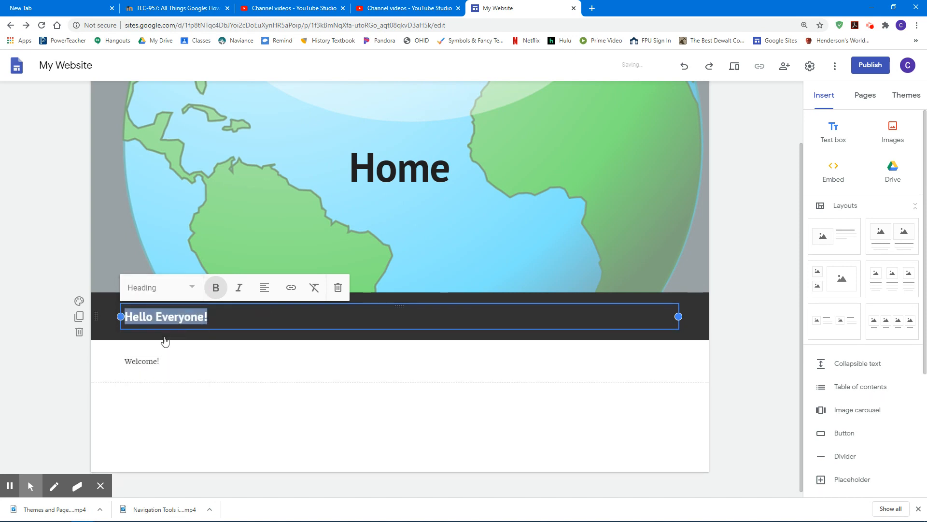
- Apply italics to the "Hello Everyone!" heading and remove them again
left_click(239, 289)
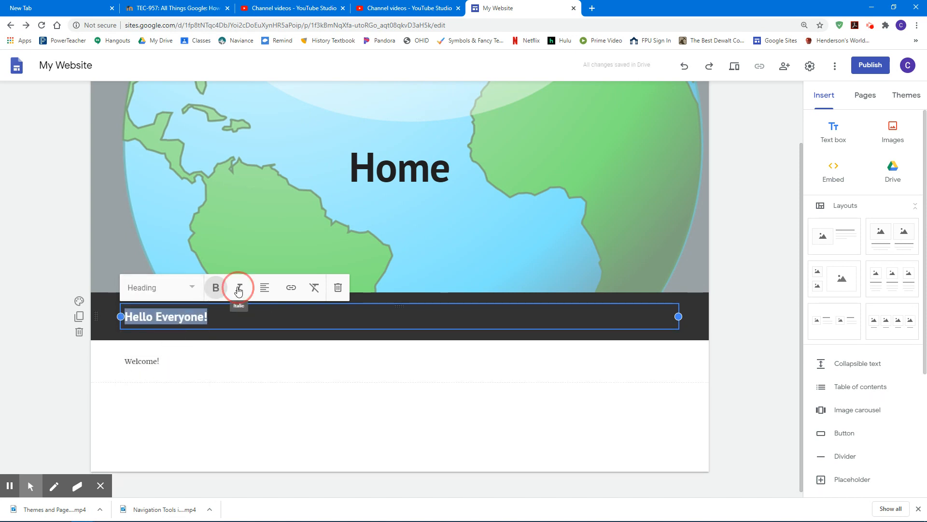
left_click(226, 322)
left_click_drag(226, 321, 123, 299)
left_click(239, 288)
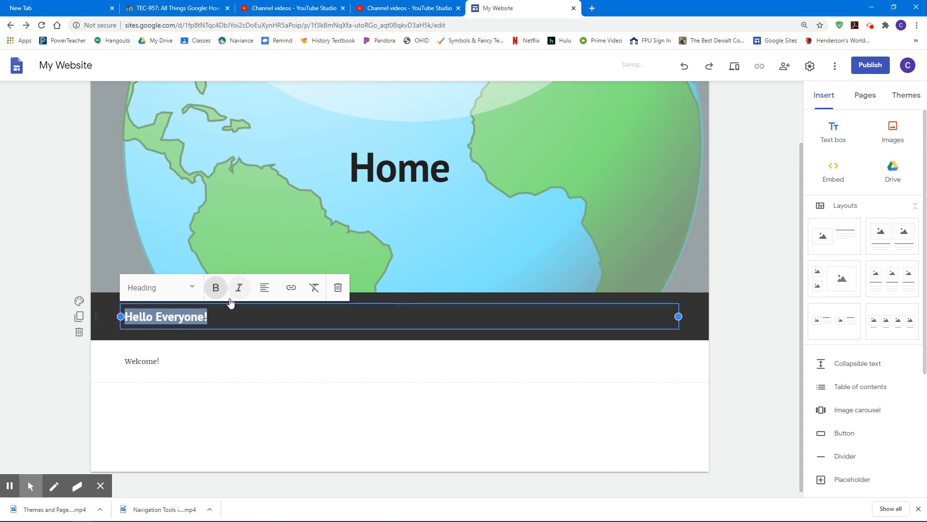
- Center the "Hello Everyone!" heading within its text box
left_click(264, 289)
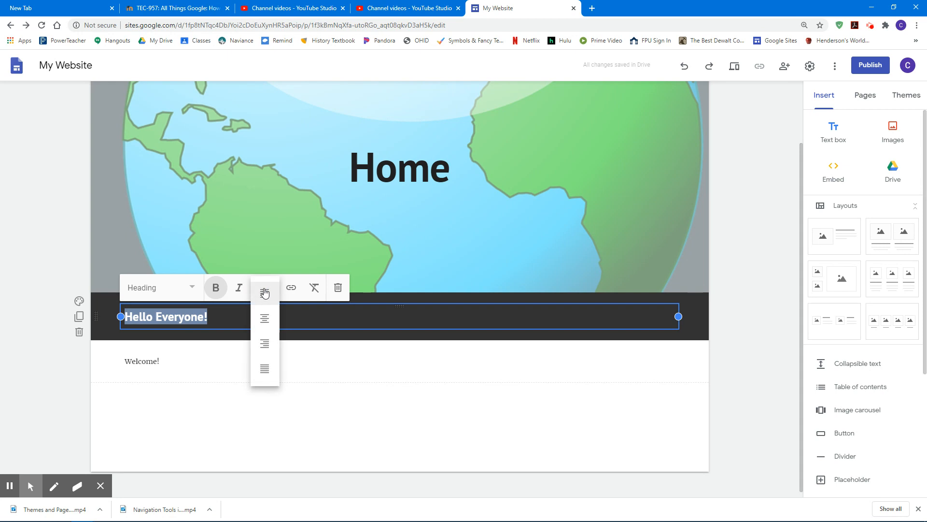
left_click(265, 318)
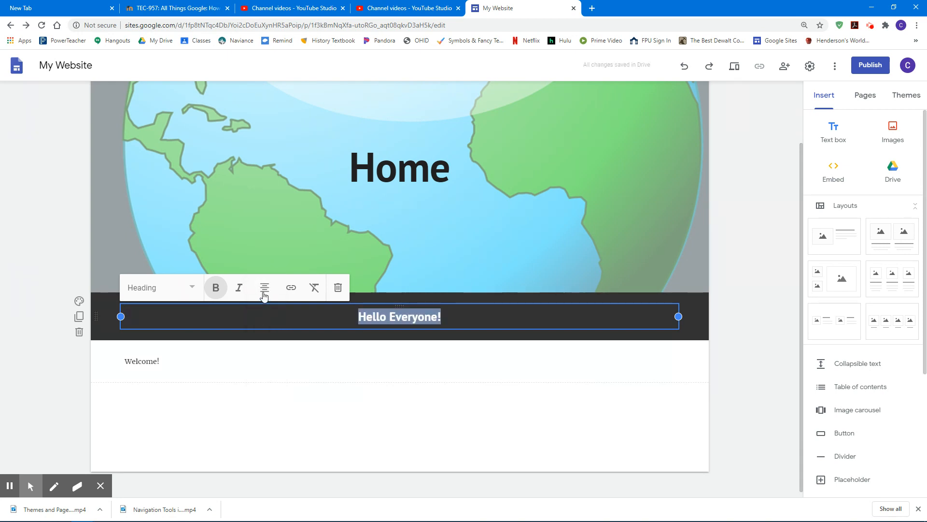
- Look at the alignment options and the site pages offered as link targets for the "Hello Everyone!" heading
left_click(264, 294)
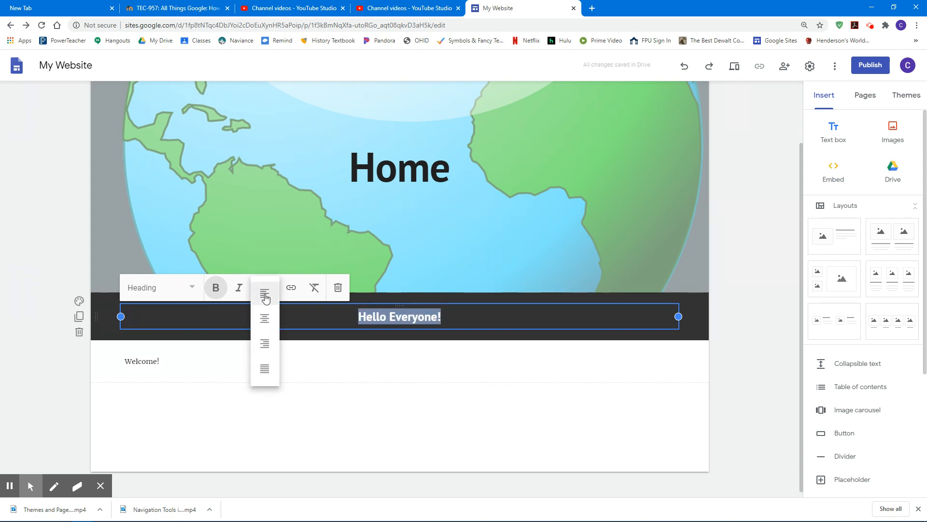
left_click(293, 290)
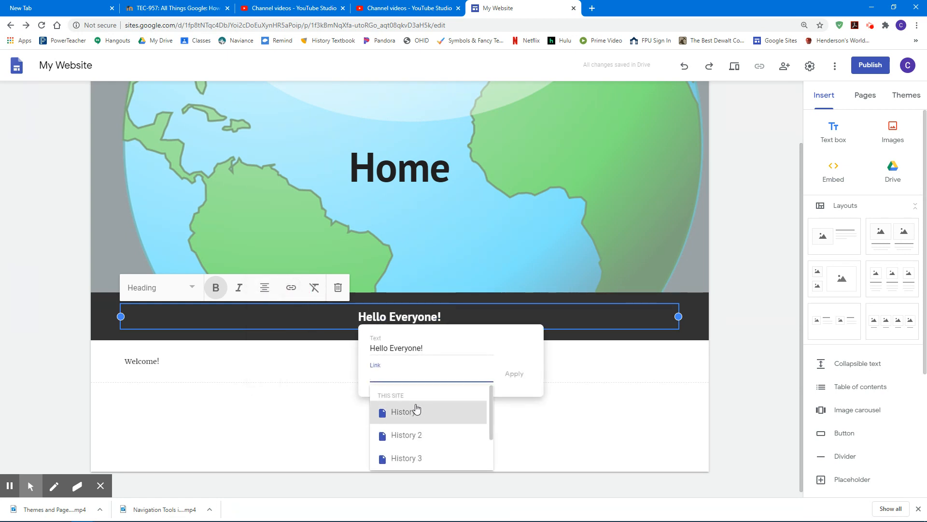
scroll(415, 411, "down", 1)
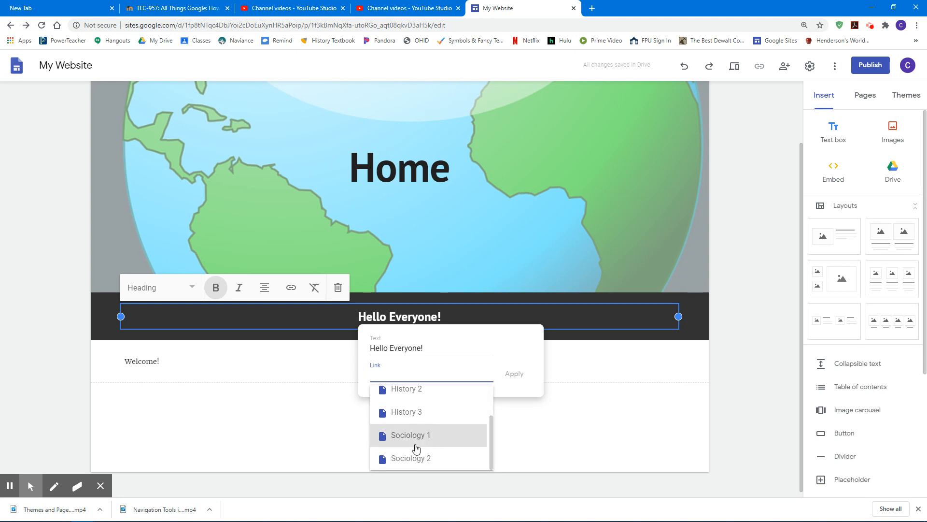
scroll(416, 449, "up", 1)
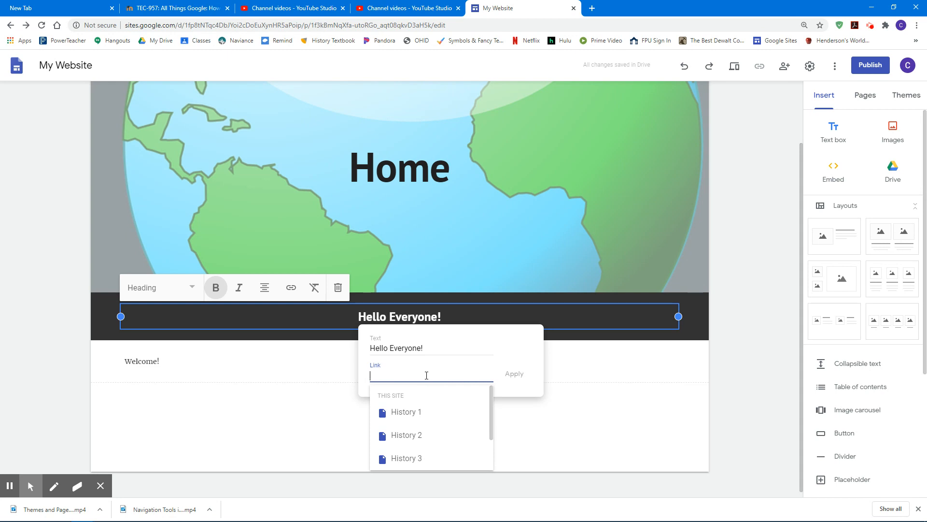
left_click(315, 288)
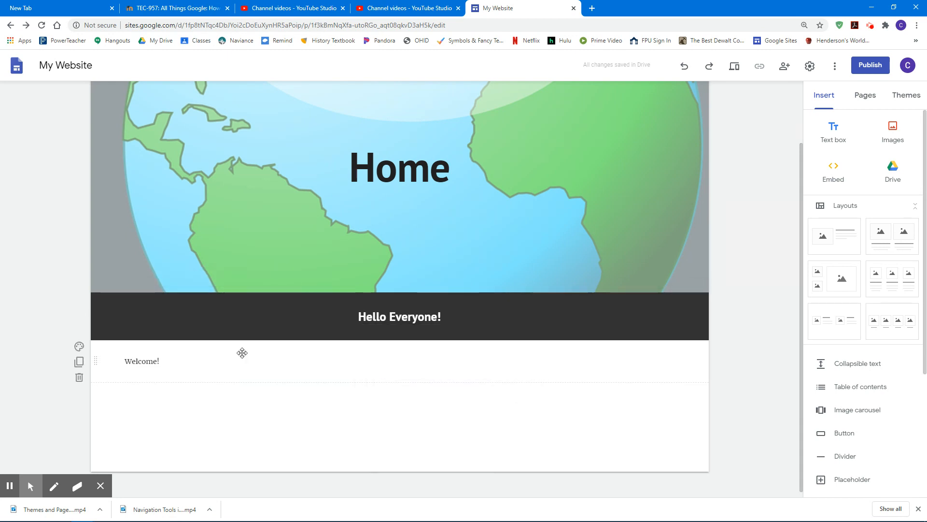
- Try deleting the "Hello Everyone!" text box and undo the deletion
left_click(371, 318)
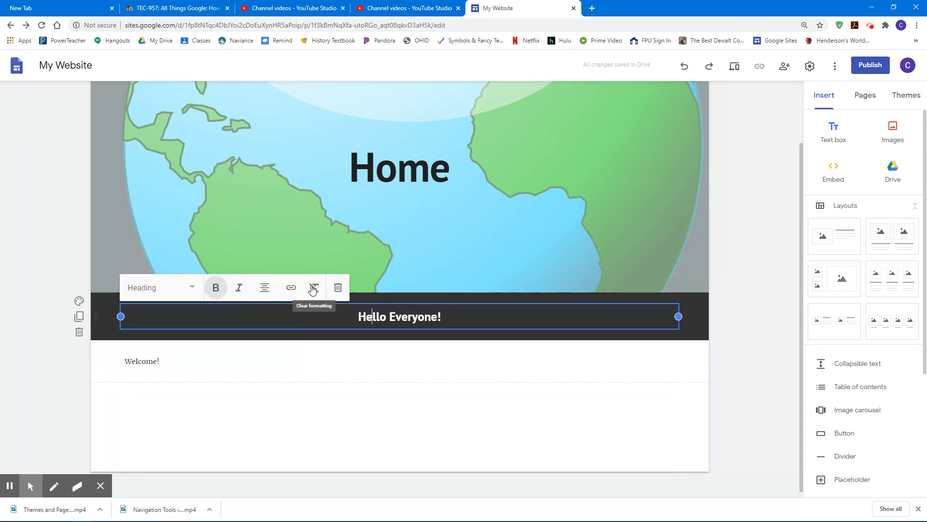
left_click(316, 290)
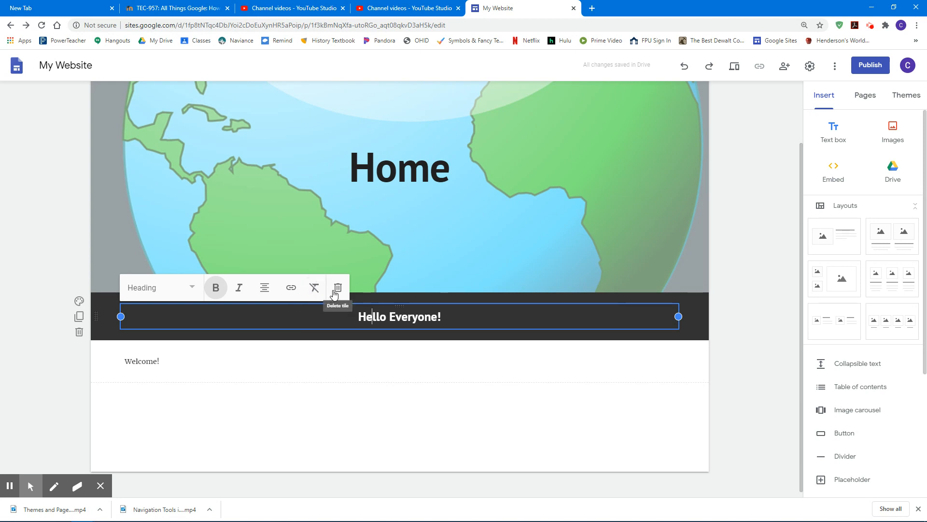
left_click(338, 289)
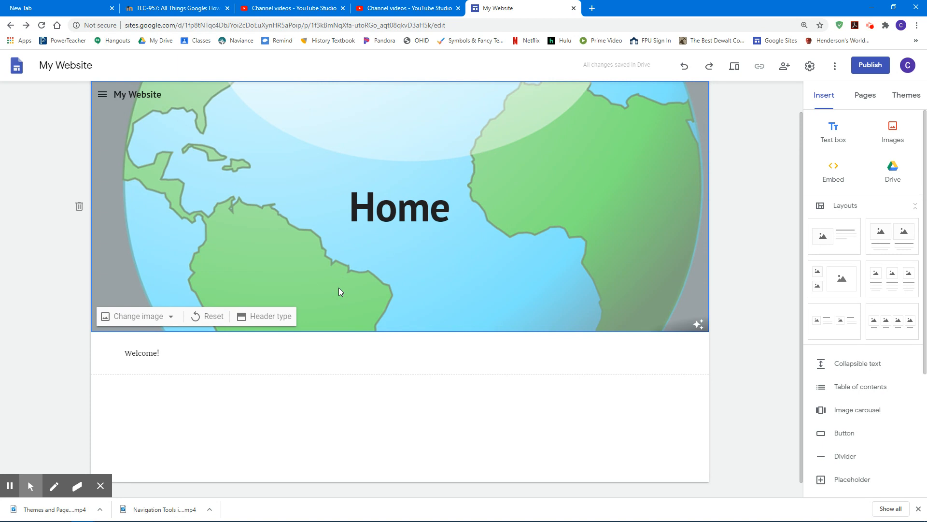
left_click(684, 65)
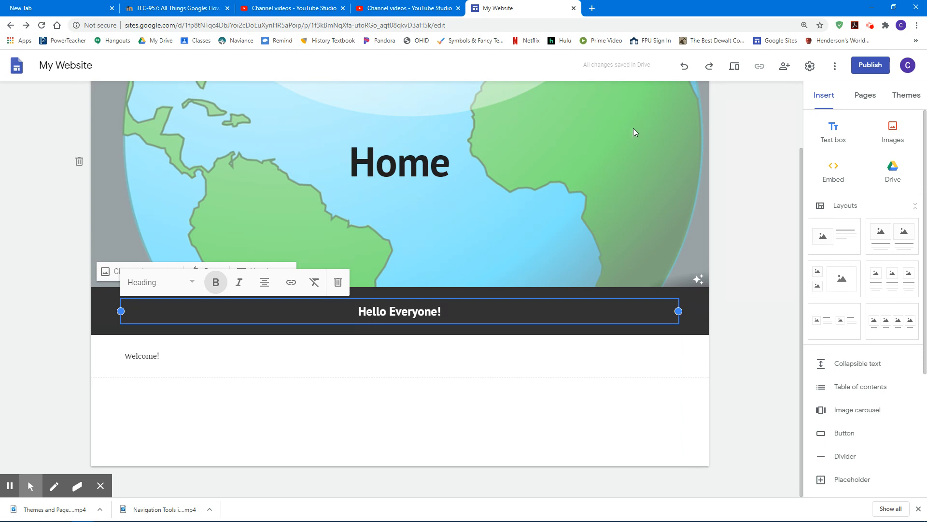
- Open the selection of existing images and look through its Google Image Search, Google Drive, By URL and Photos sources
left_click(892, 131)
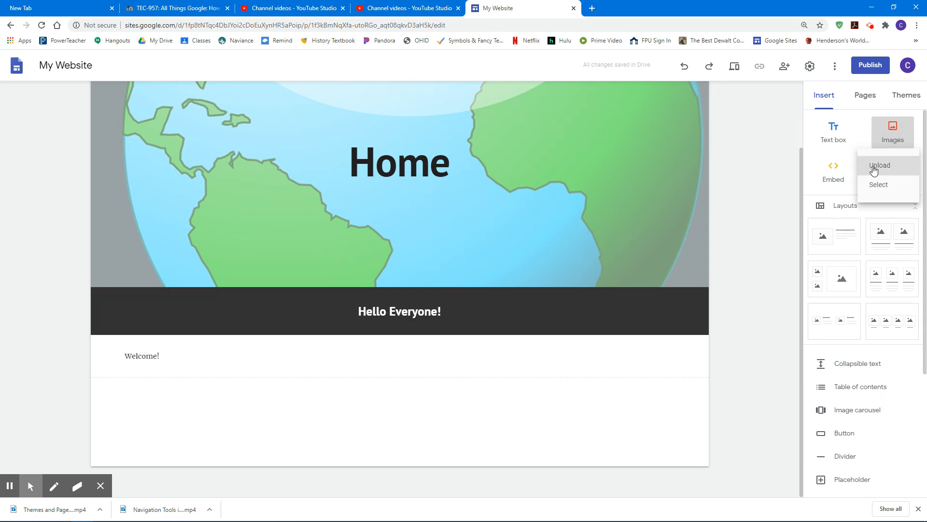
left_click(872, 184)
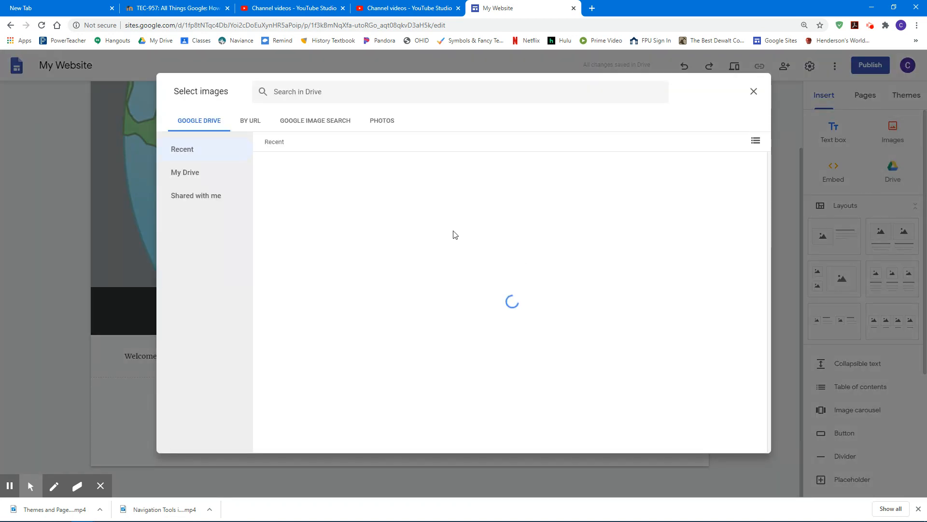
left_click(305, 123)
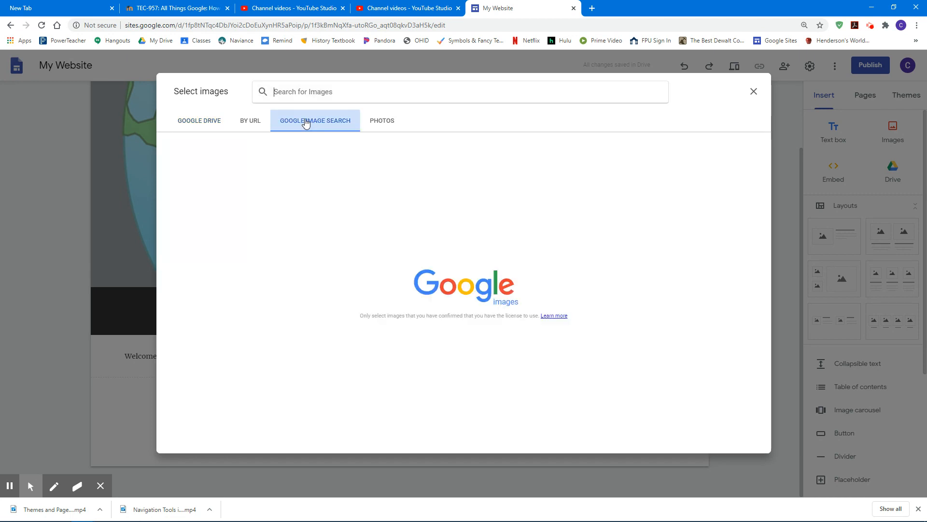
left_click(197, 126)
left_click(249, 122)
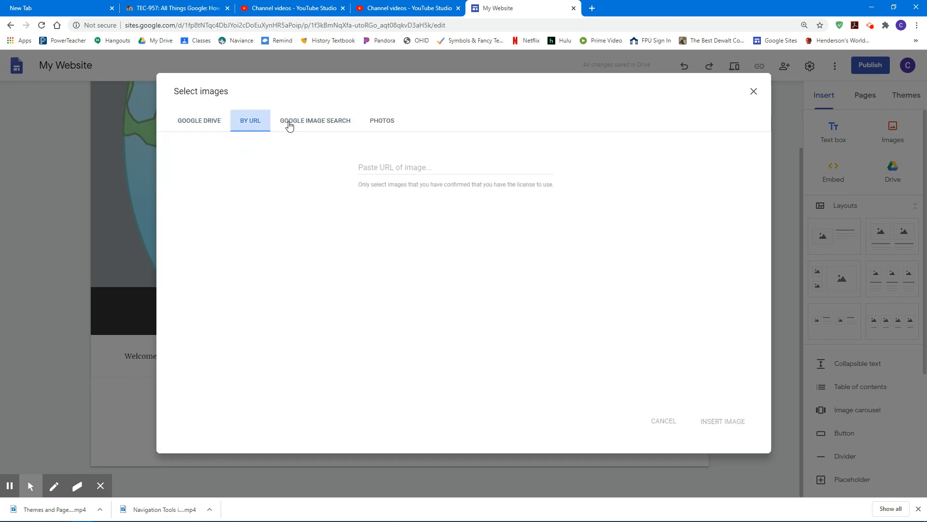
left_click(389, 120)
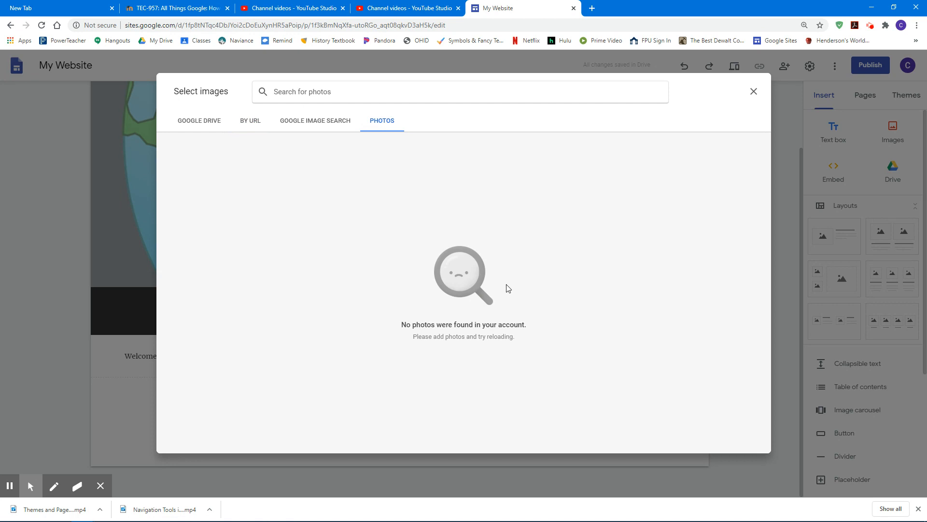
left_click(209, 125)
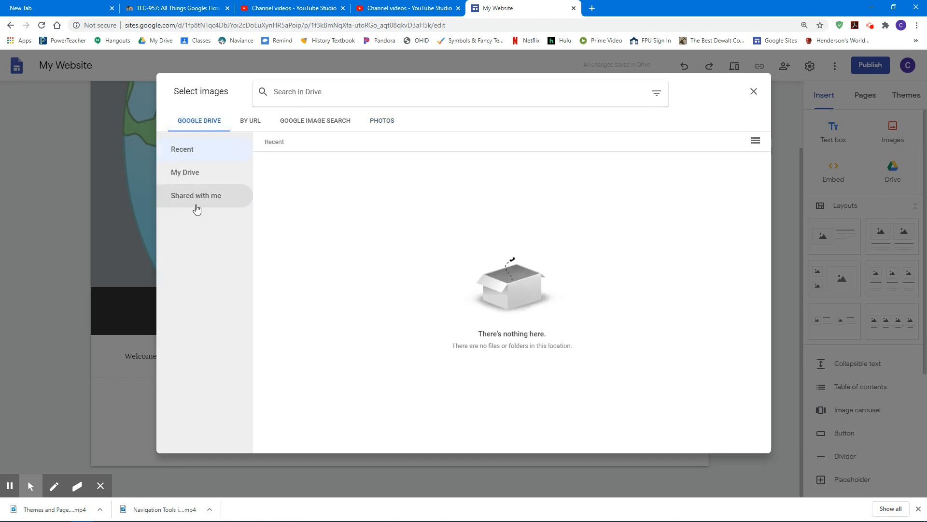
- Search Google Images for "Good to see you" and insert the first result, the floral wreath card, into the page
left_click(312, 122)
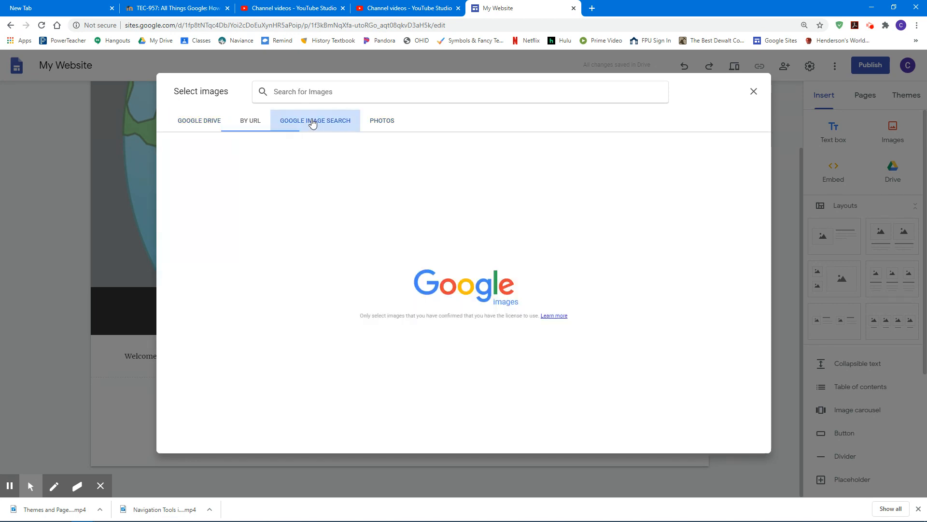
left_click(321, 93)
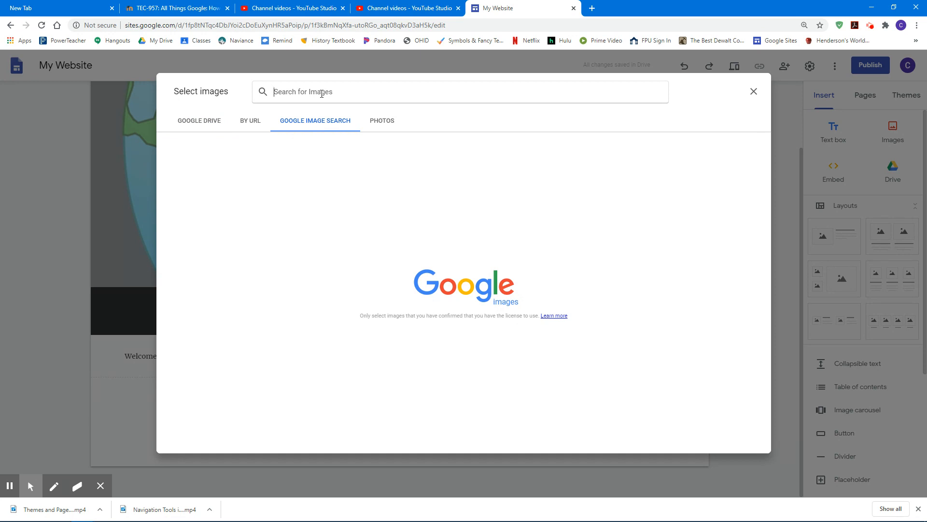
type("Good to se")
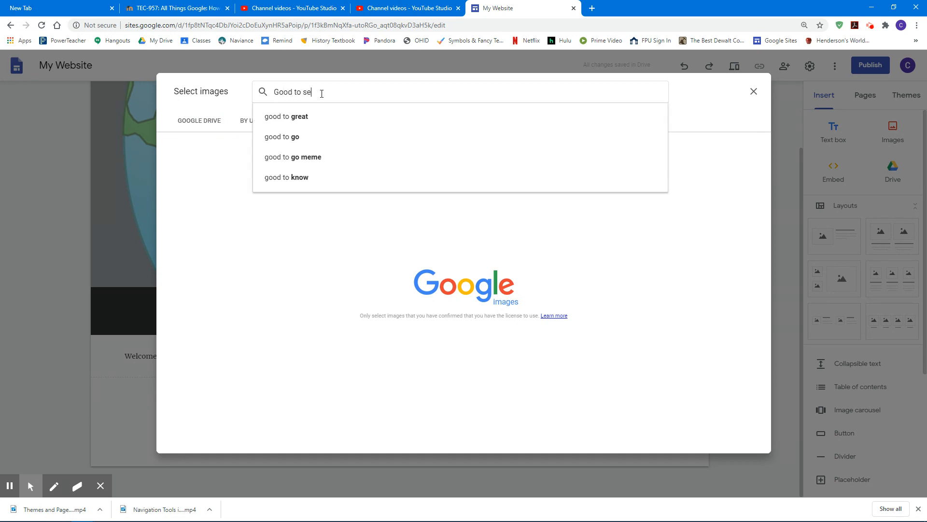
type("e you")
key("Return")
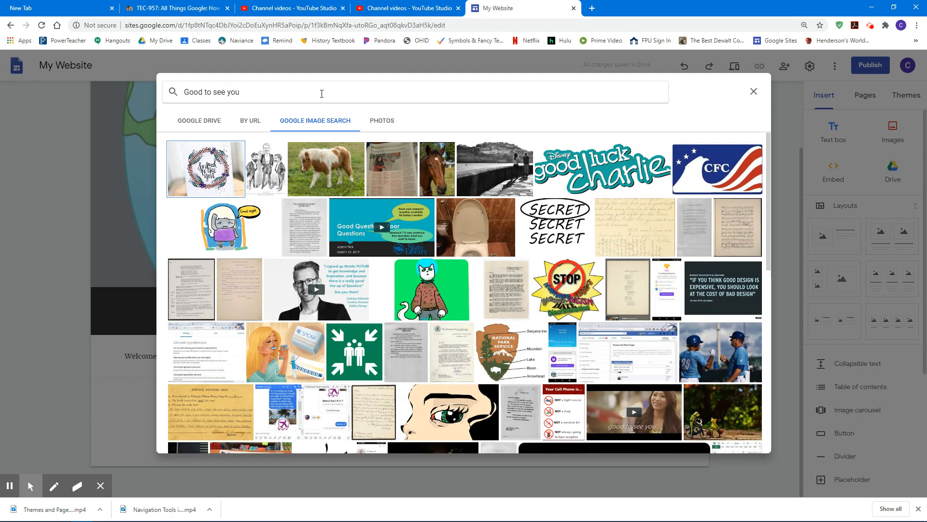
left_click(209, 175)
left_click(208, 169)
left_click(741, 442)
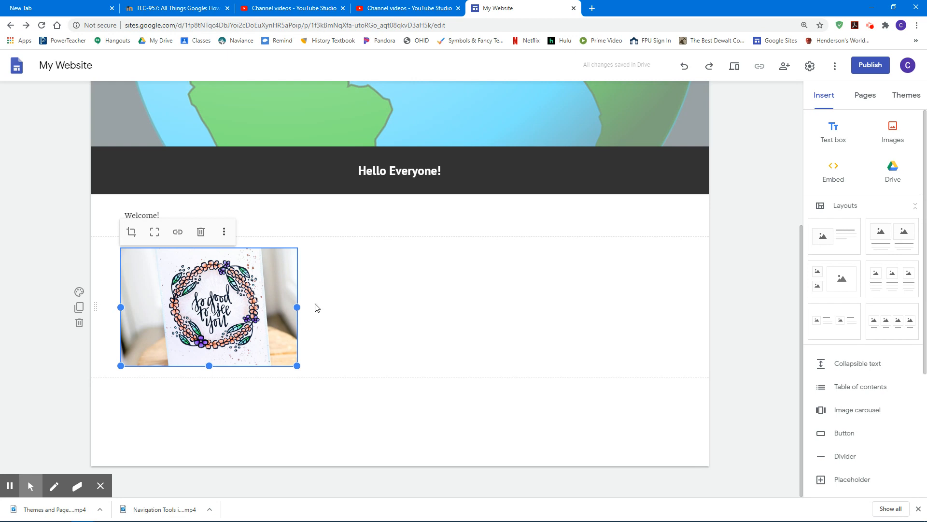
left_click(316, 306)
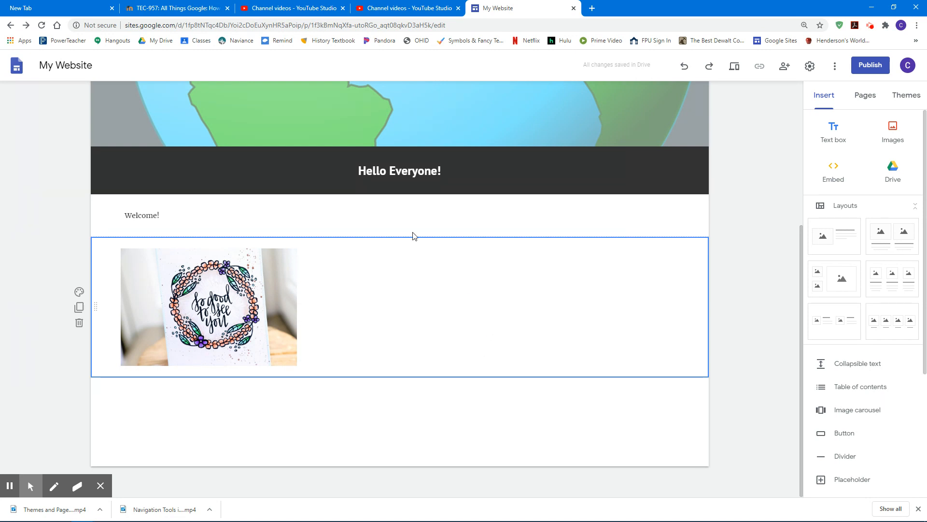
- Move the wreath image's section above the "Hello Everyone!" section, directly under the page header
left_click(96, 305)
left_click_drag(96, 306, 119, 177)
left_click_drag(100, 258, 105, 162)
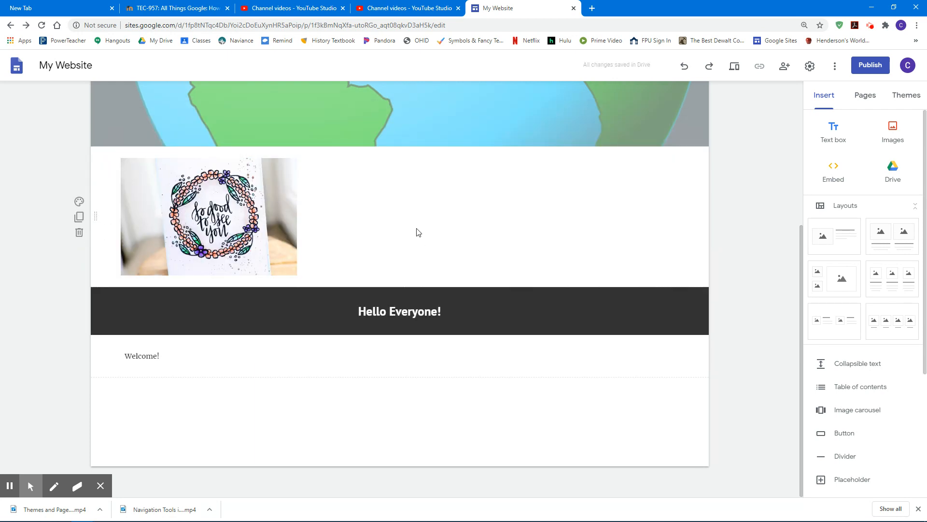
left_click(357, 216)
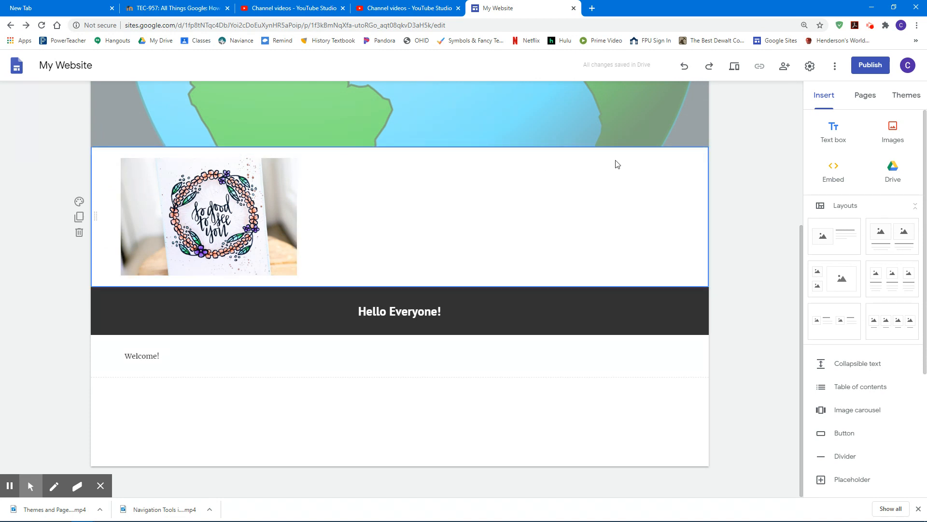
left_click(709, 220)
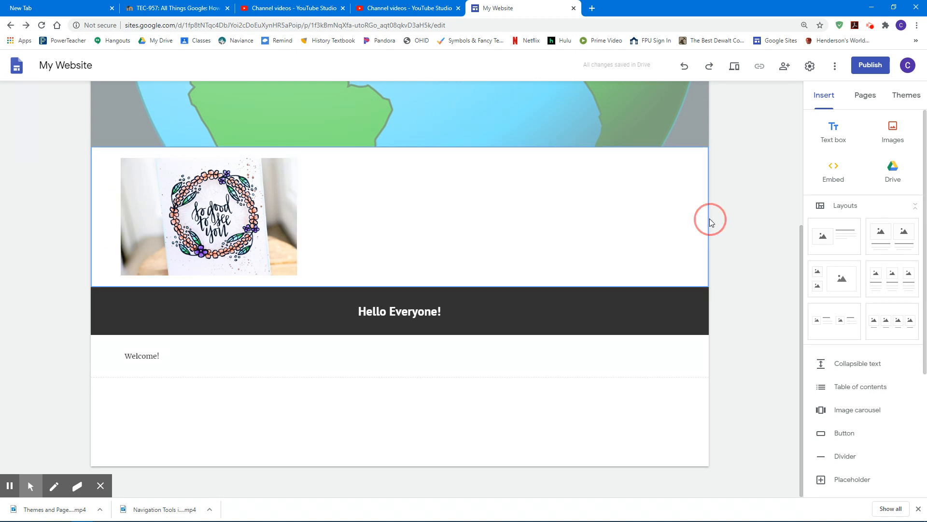
left_click(710, 219)
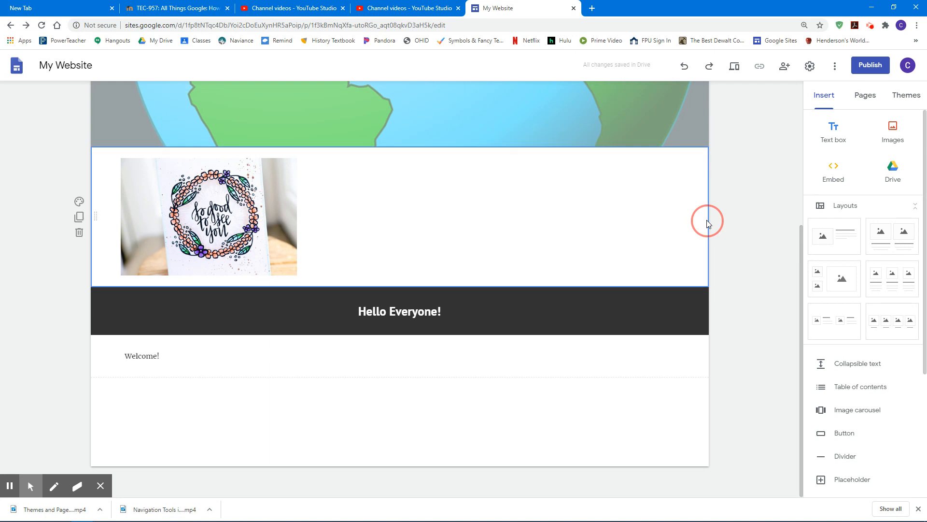
- Try a wider crop of the wreath image, and make it narrower than its inserted width
left_click(274, 215)
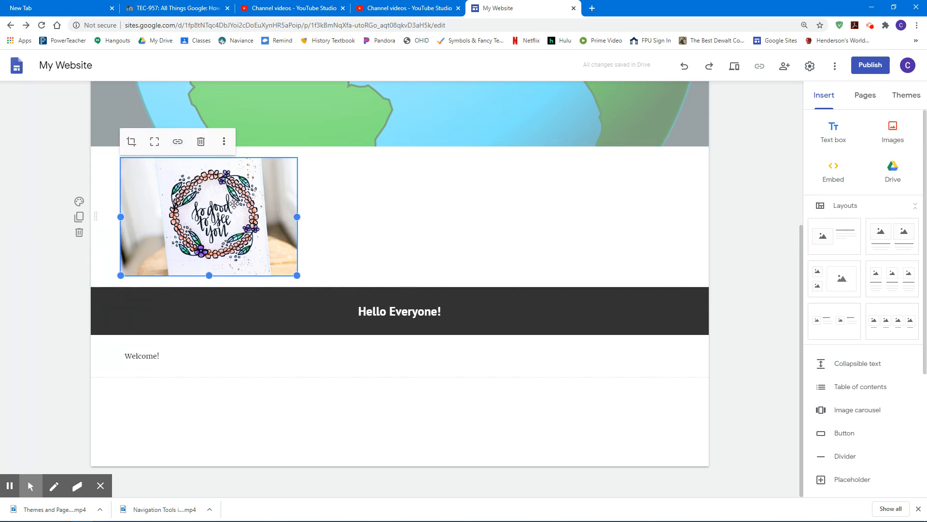
left_click_drag(235, 209, 234, 207)
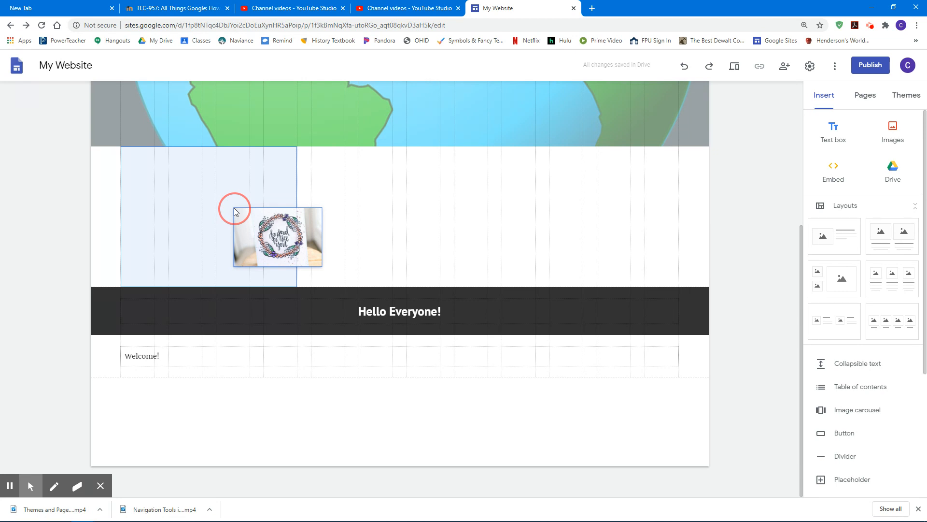
left_click_drag(234, 207, 234, 209)
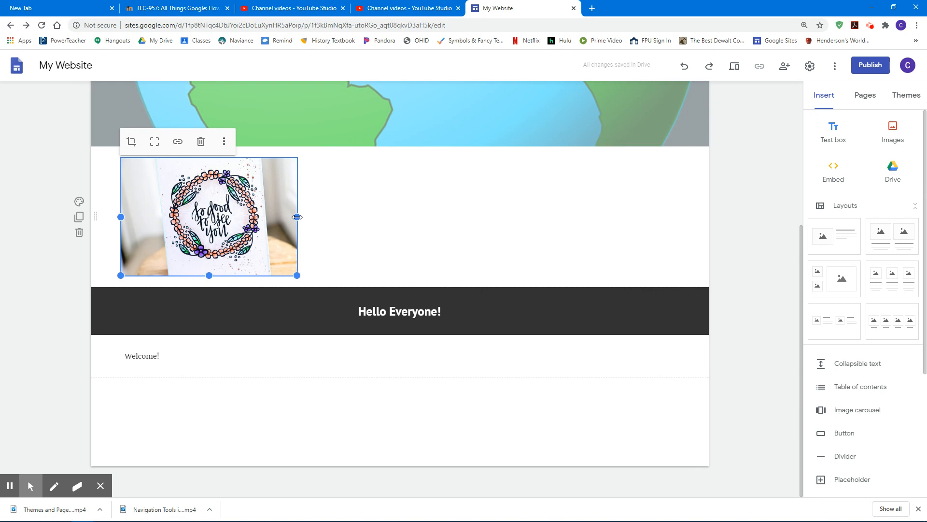
left_click_drag(297, 217, 391, 227)
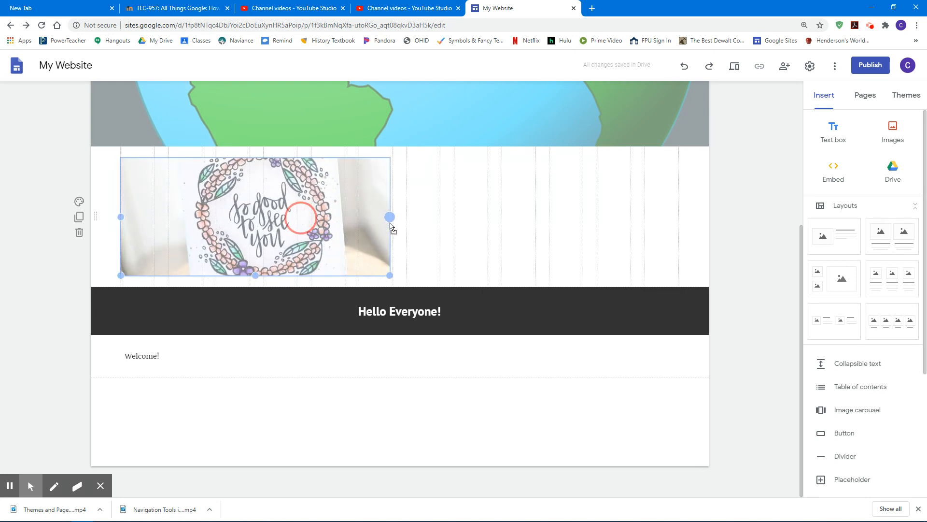
left_click_drag(392, 227, 393, 223)
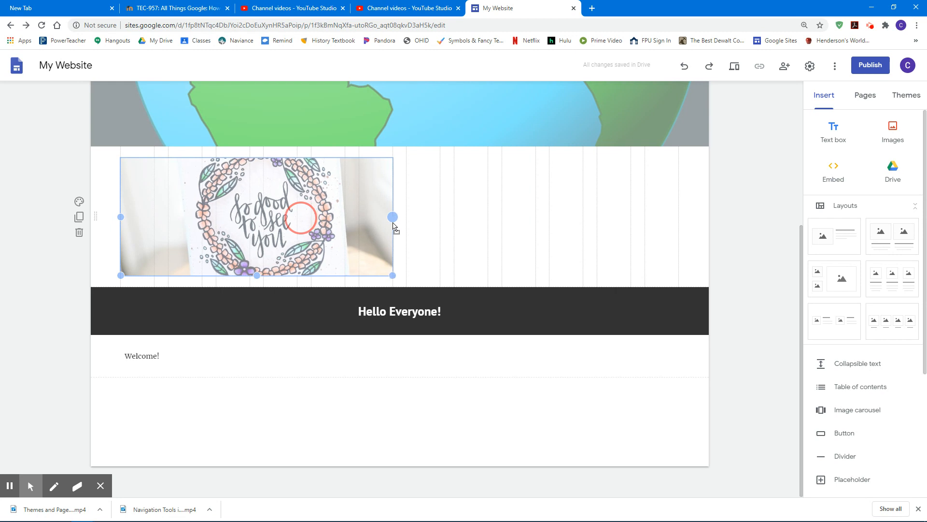
left_click_drag(394, 227, 263, 211)
- Move the wreath image to the right end of the "Hello Everyone!" section and enlarge it from its lower-left corner
left_click_drag(191, 218, 685, 310)
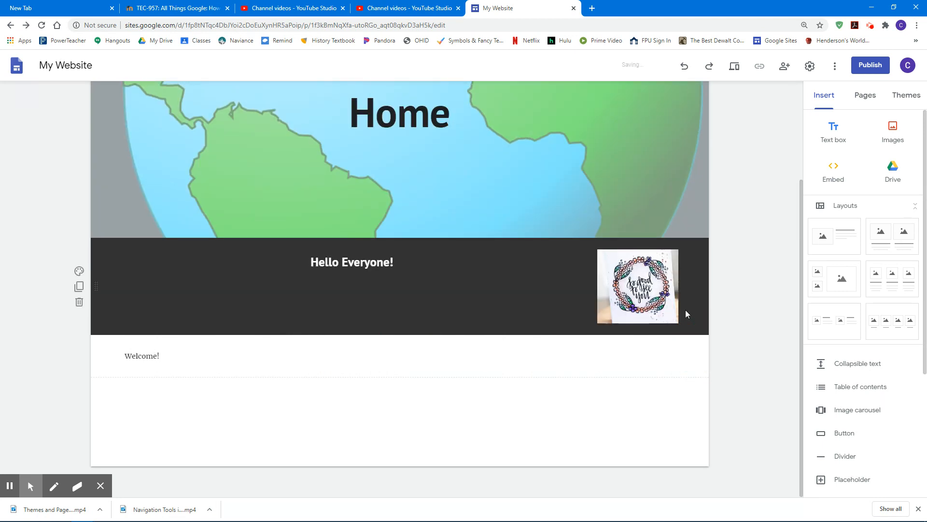
left_click(635, 285)
left_click_drag(598, 323, 502, 444)
- Narrow the "Hello Everyone!" text box from its left side so it sits right beside the wreath image
left_click(304, 256)
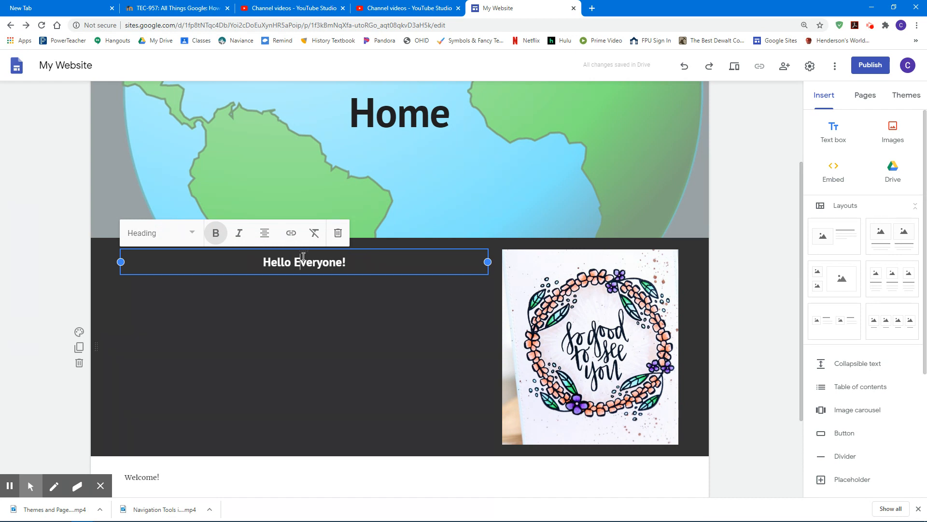
left_click_drag(121, 261, 373, 278)
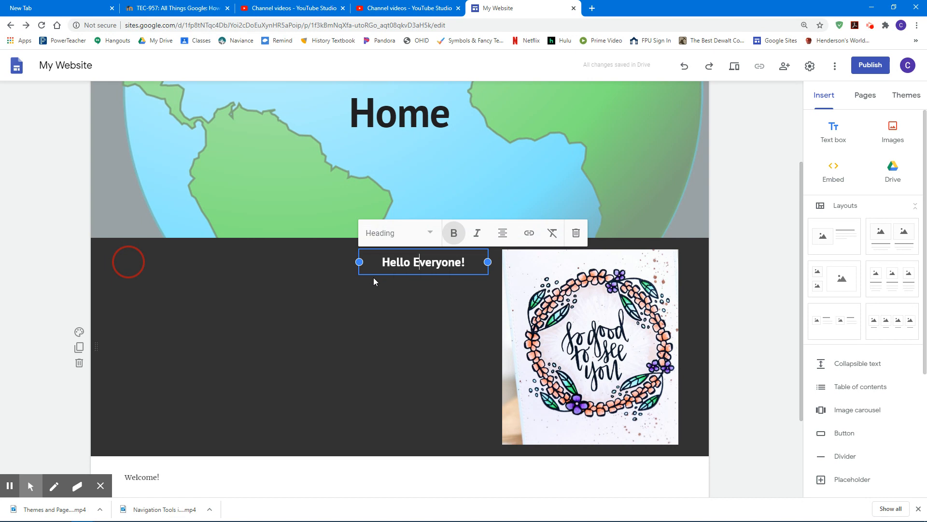
left_click(373, 279)
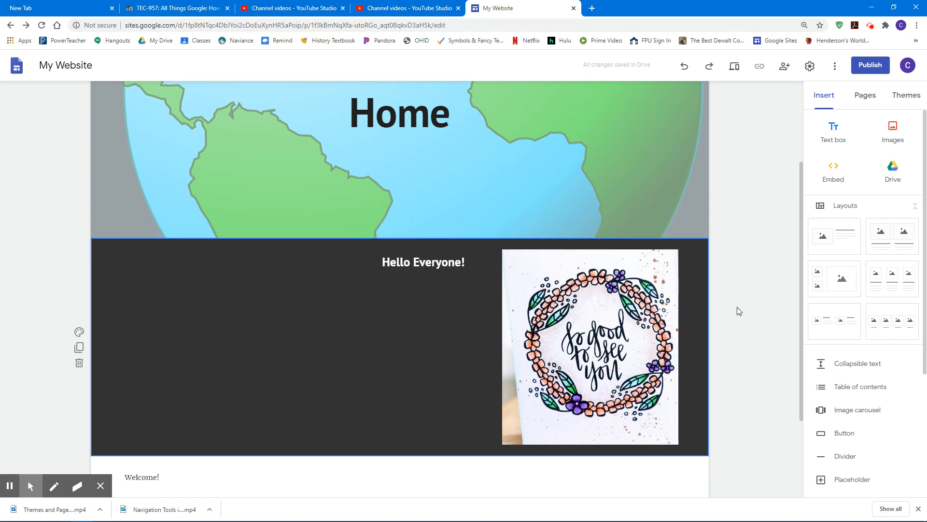
scroll(737, 311, "down", 1)
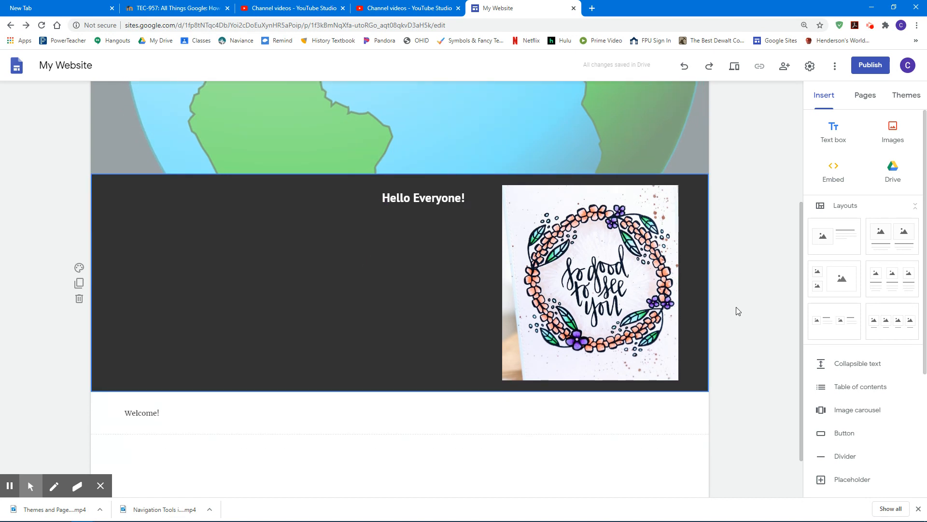
- Narrow the "Welcome!" text box and move it directly beneath the "Hello Everyone!" text in the dark section
left_click(170, 412)
left_click_drag(679, 413, 199, 414)
left_click(159, 402)
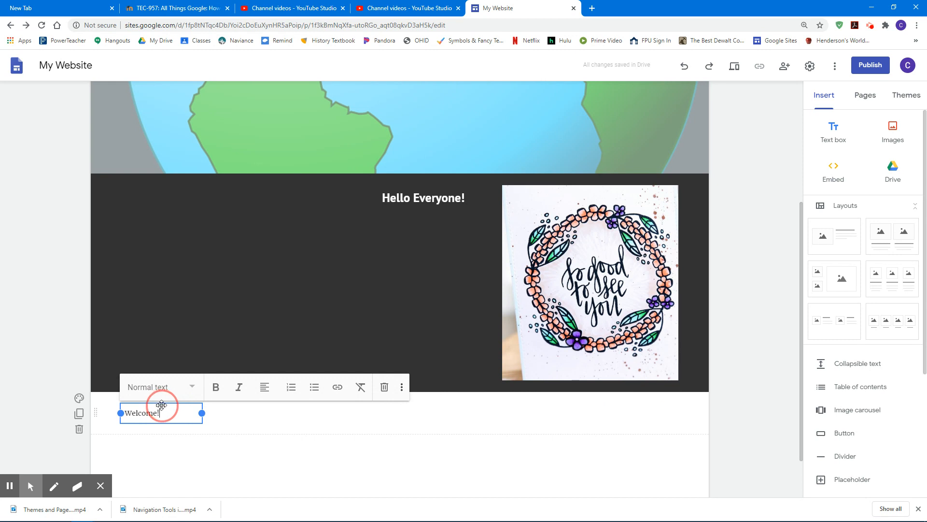
left_click_drag(162, 405, 434, 230)
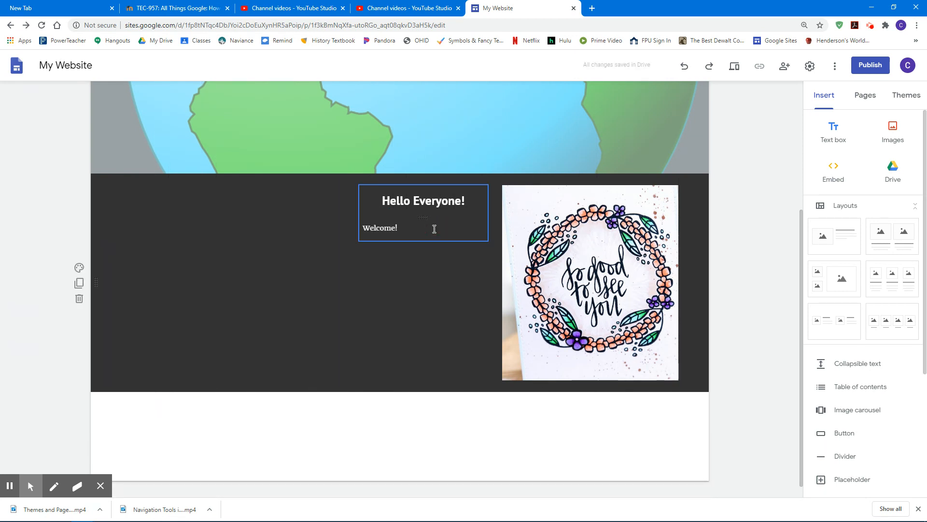
- Center the "Welcome!" text within its text box
left_click(390, 228)
left_click(502, 200)
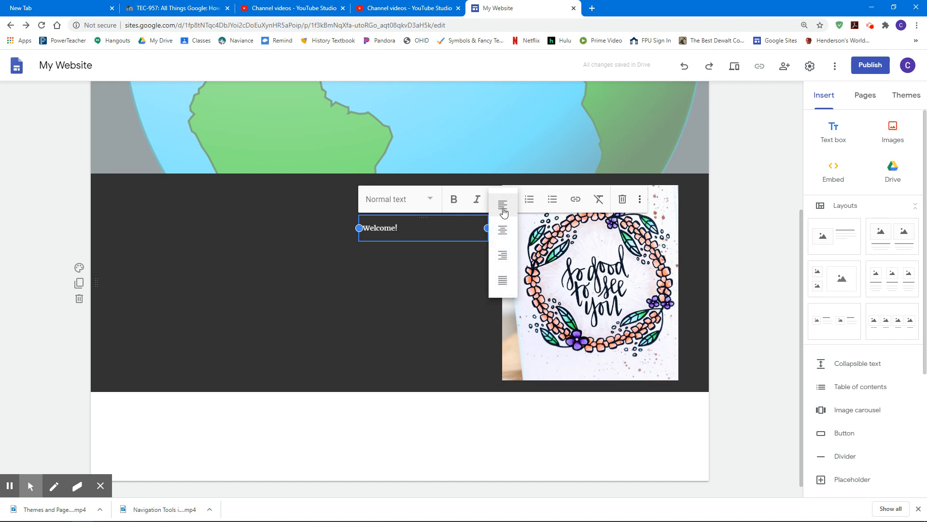
left_click(501, 232)
left_click(751, 298)
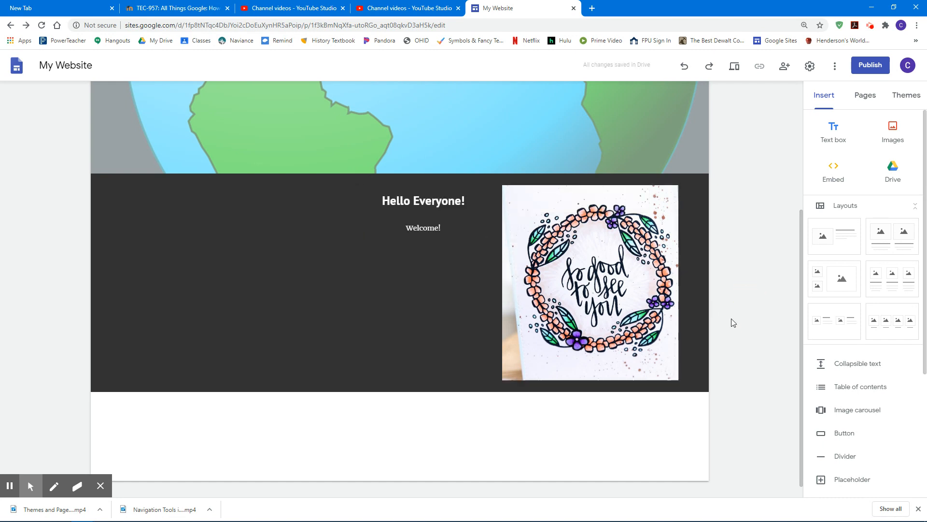
- Start a web embed on the Home page, and search Google Images in a new browser tab for "the best gif"
scroll(738, 330, "up", 4)
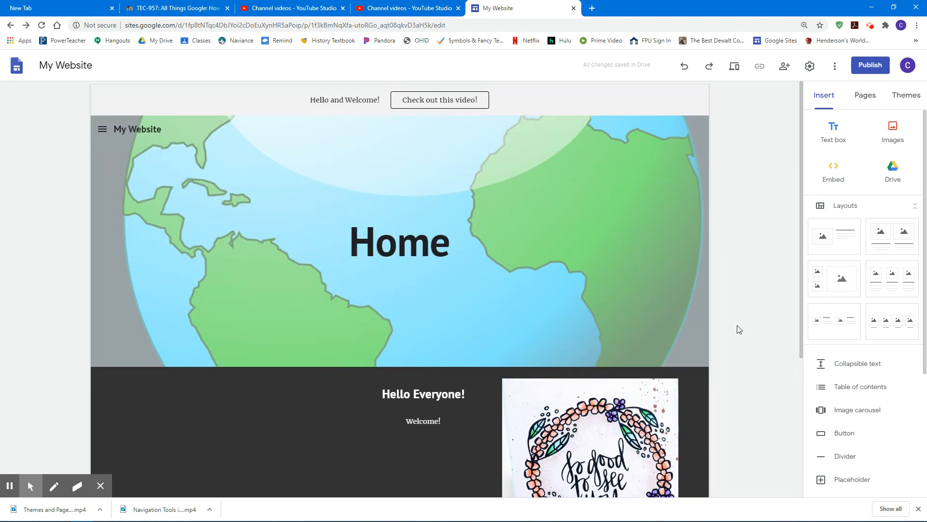
scroll(737, 329, "down", 3)
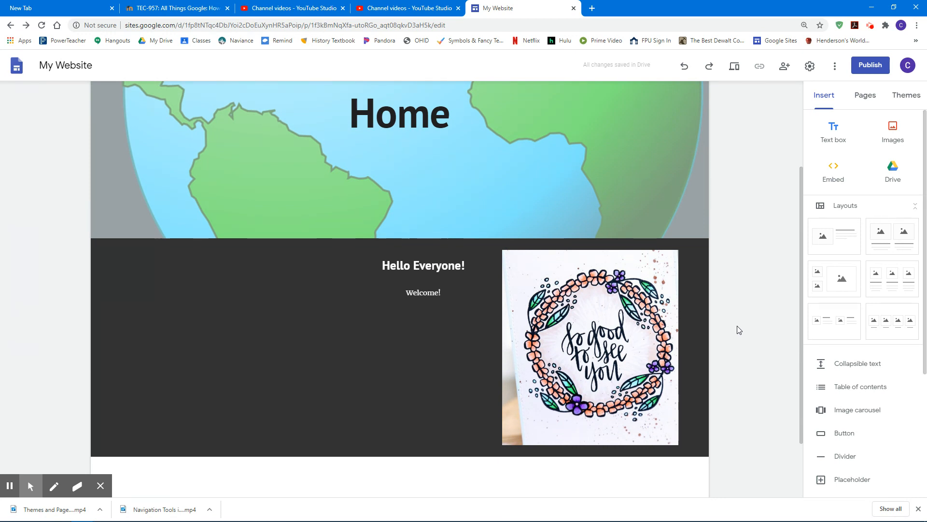
left_click(837, 174)
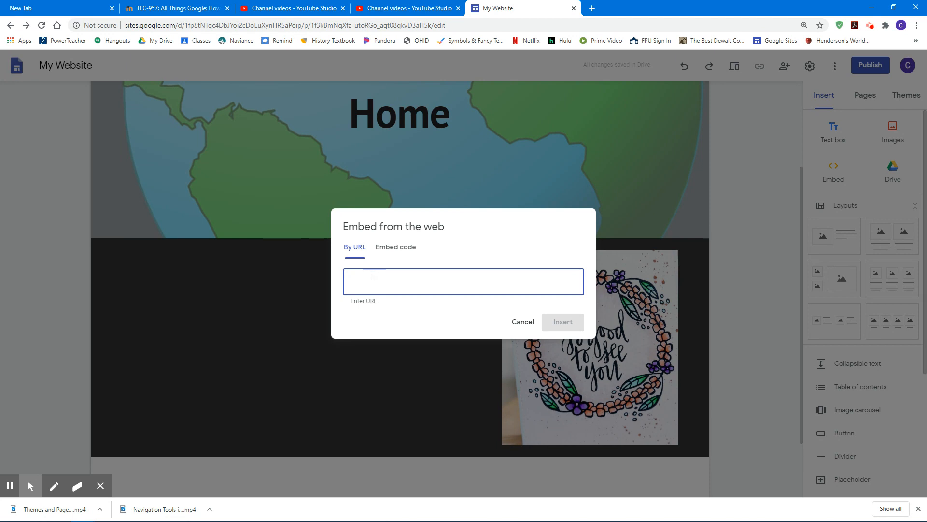
left_click(594, 8)
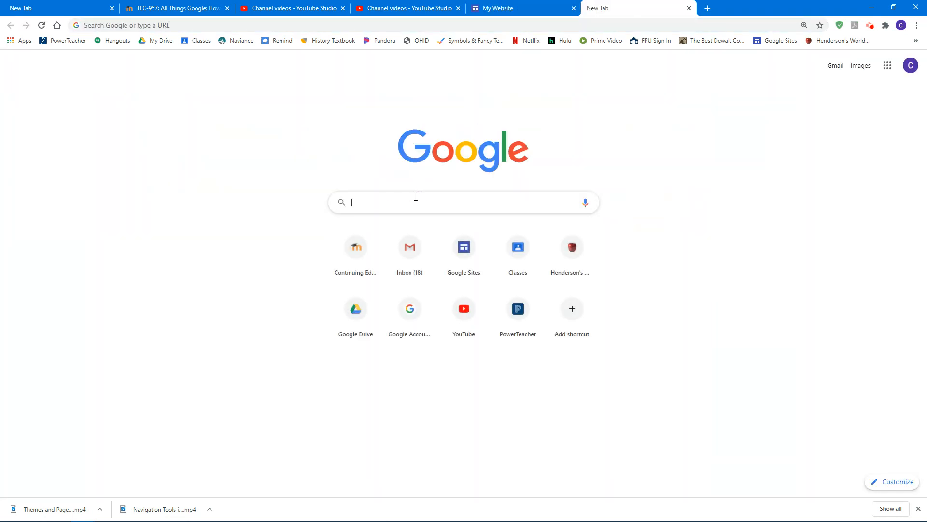
type("the best gif")
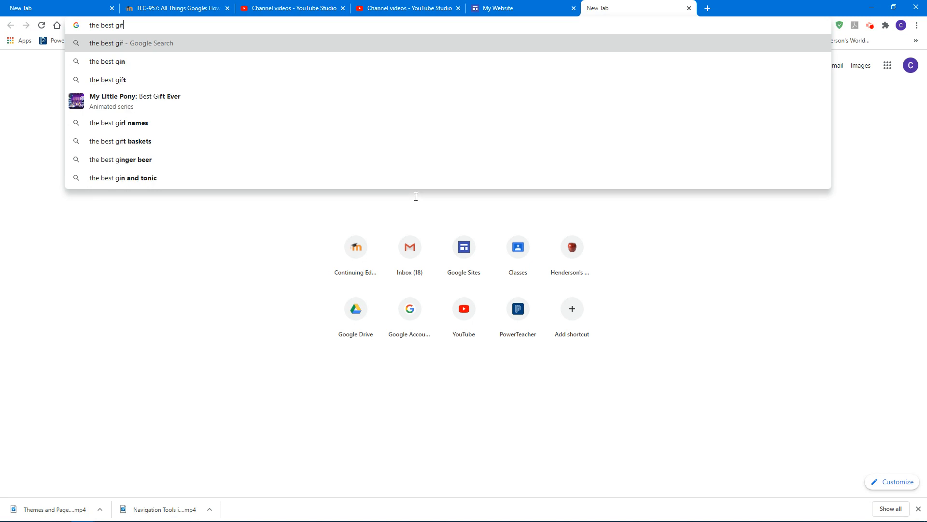
key("Return")
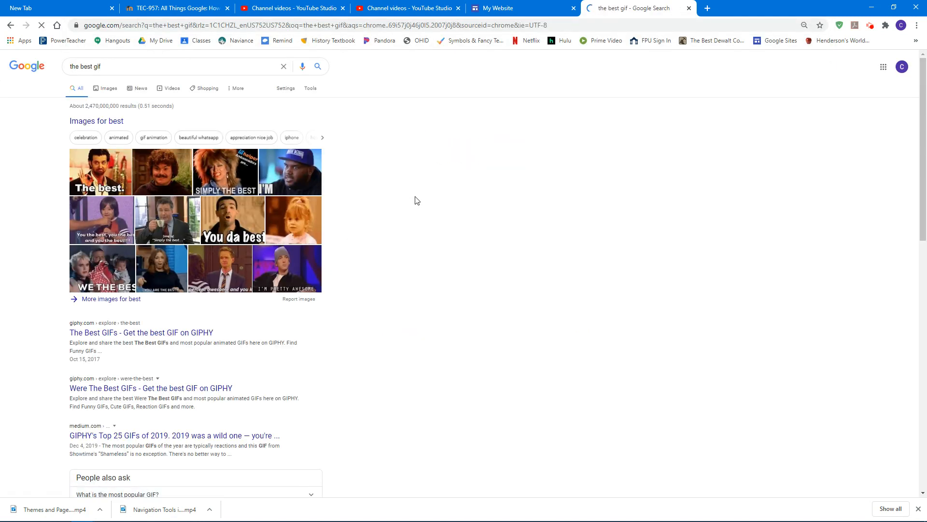
left_click(116, 97)
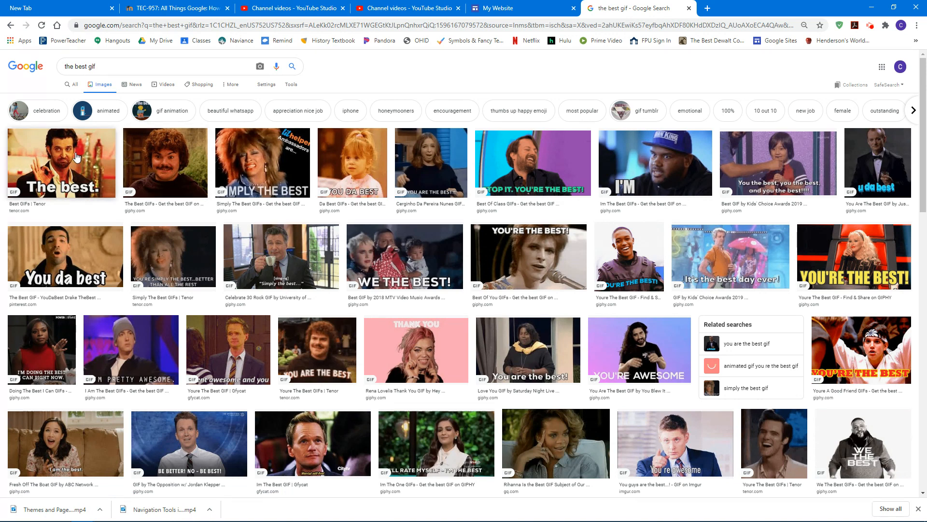
- Open the Kids' Choice Awards "You the best" GIF on its GIPHY page and copy its embed code
left_click(787, 168)
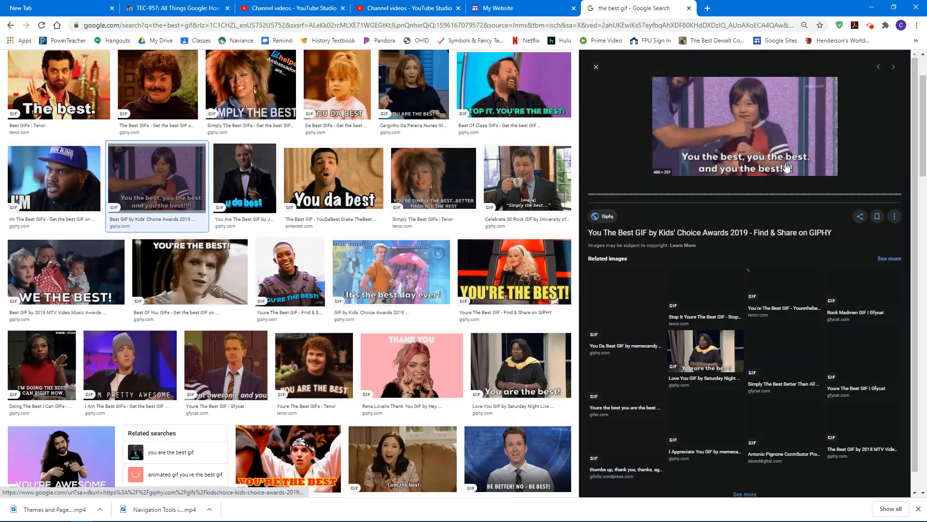
left_click(759, 137)
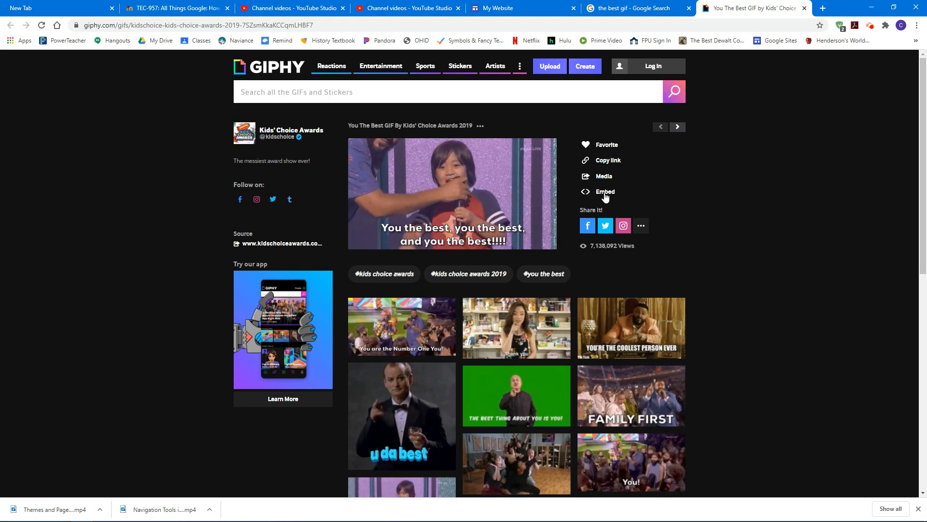
left_click(605, 194)
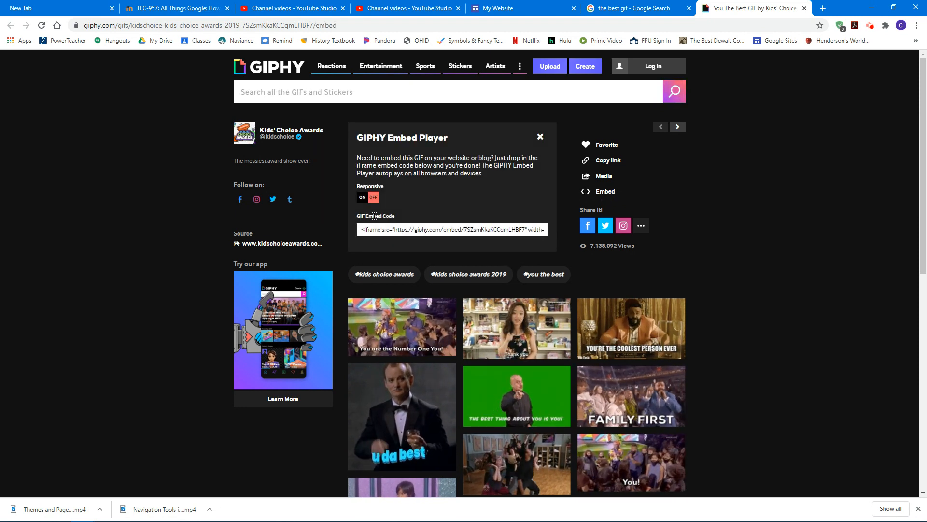
left_click(404, 229)
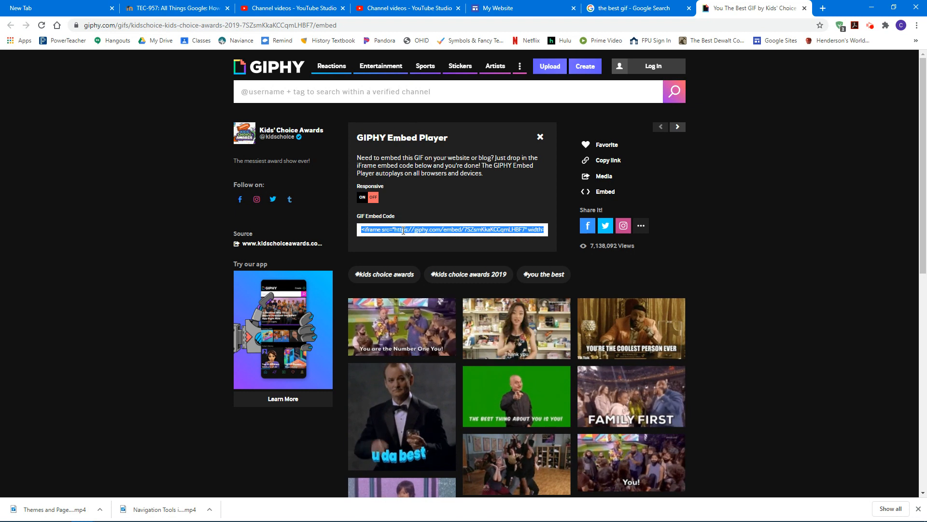
key("ctrl+c")
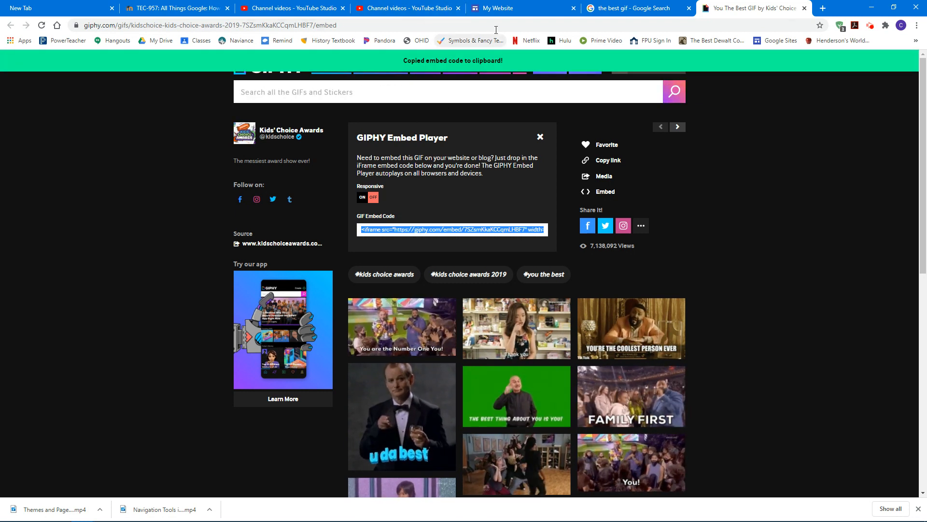
- Insert the GIF into My Website from the copied embed code and place it at the left end of the "Hello Everyone!" section
left_click(499, 11)
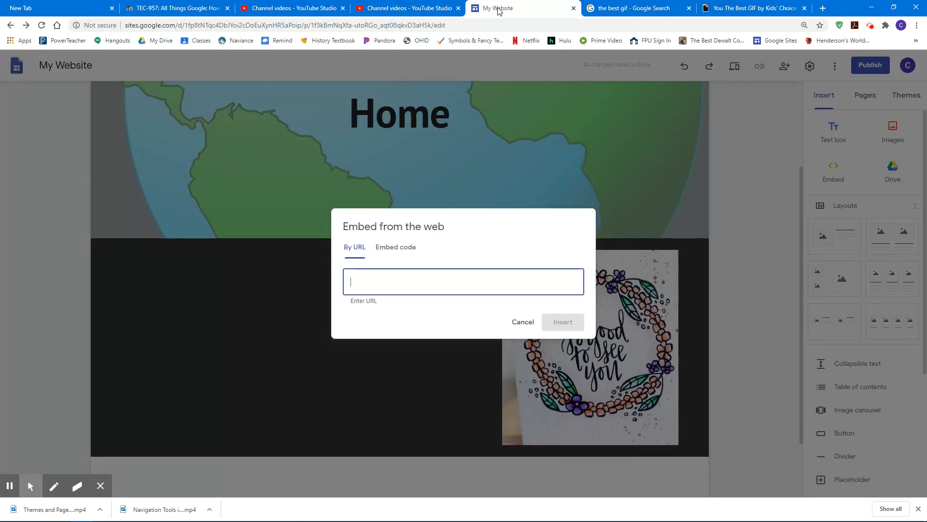
left_click(392, 248)
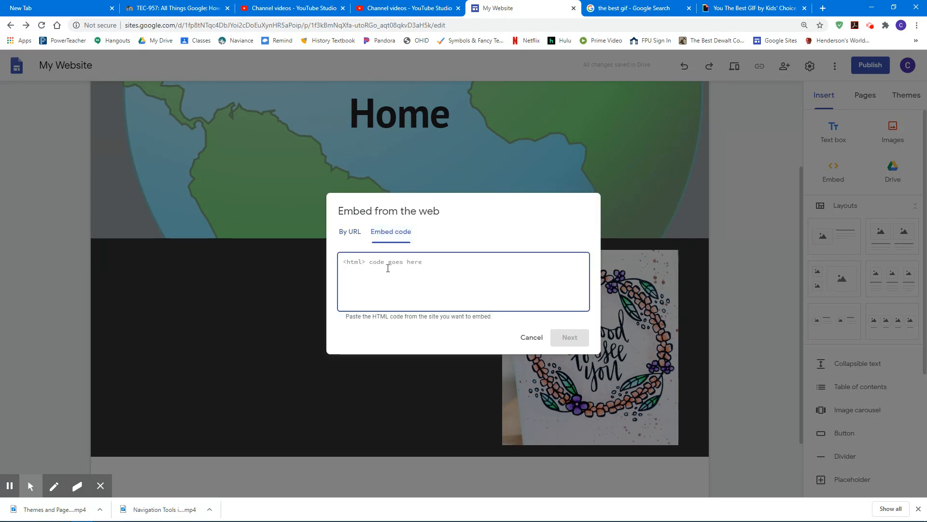
key("ctrl+v")
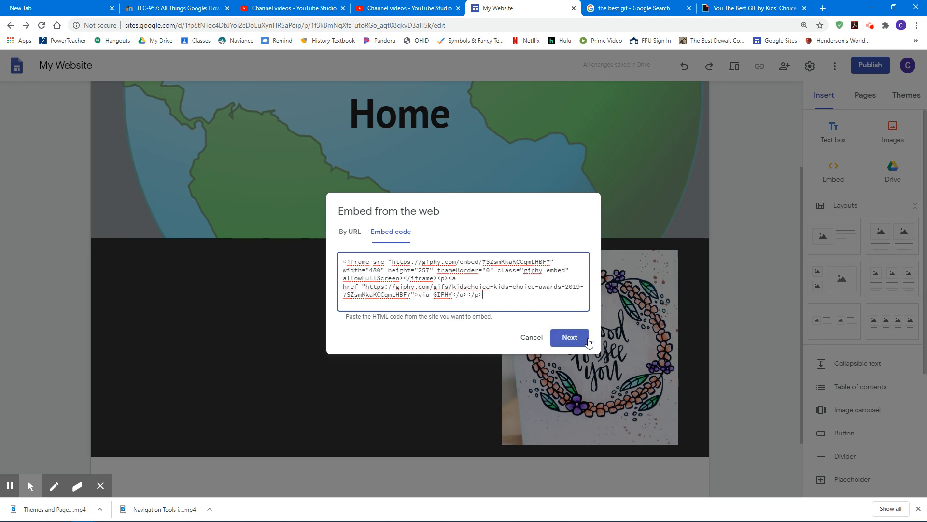
left_click(570, 342)
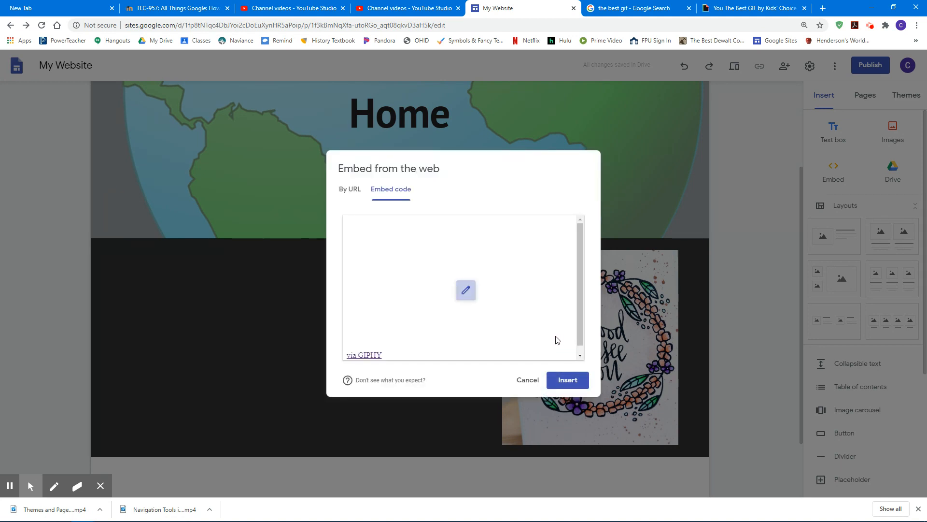
left_click(563, 384)
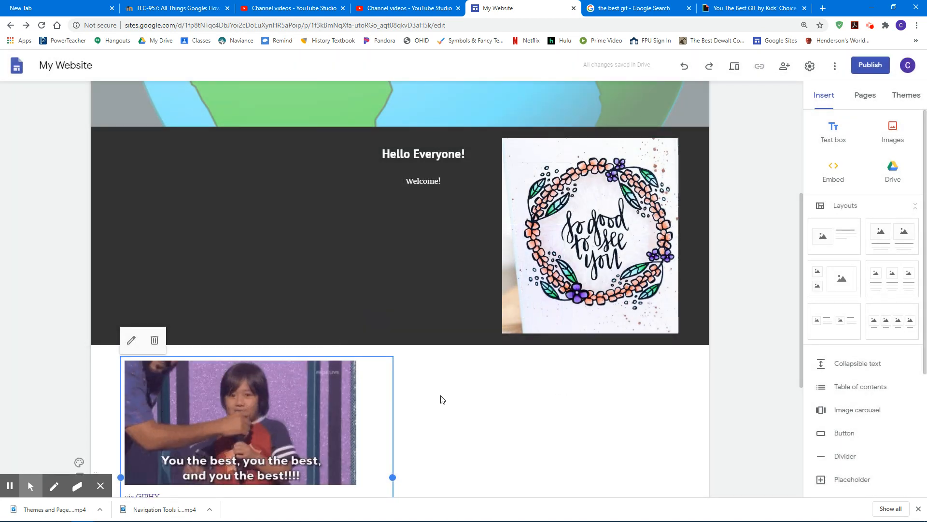
left_click_drag(282, 389, 202, 236)
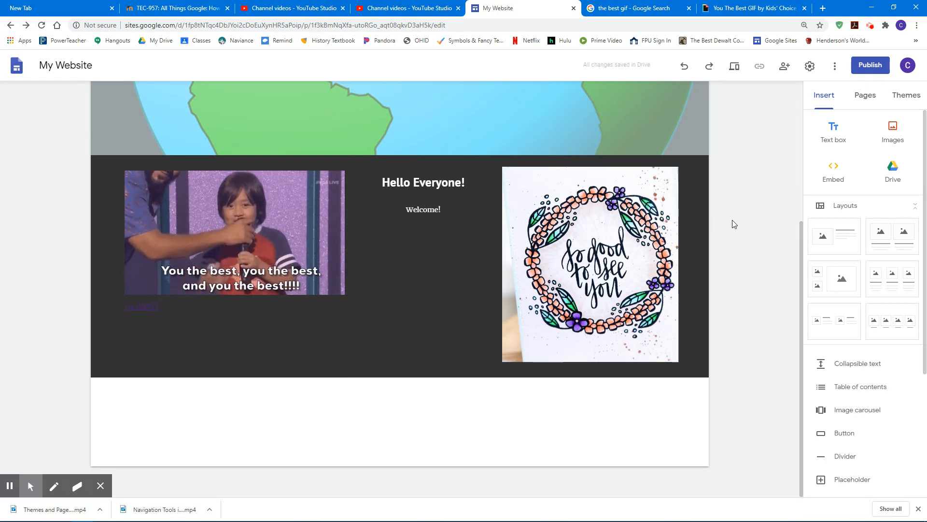
- Preview the Home page at large-screen size, check the GIF, text and wreath image section, and return to editing
left_click(735, 70)
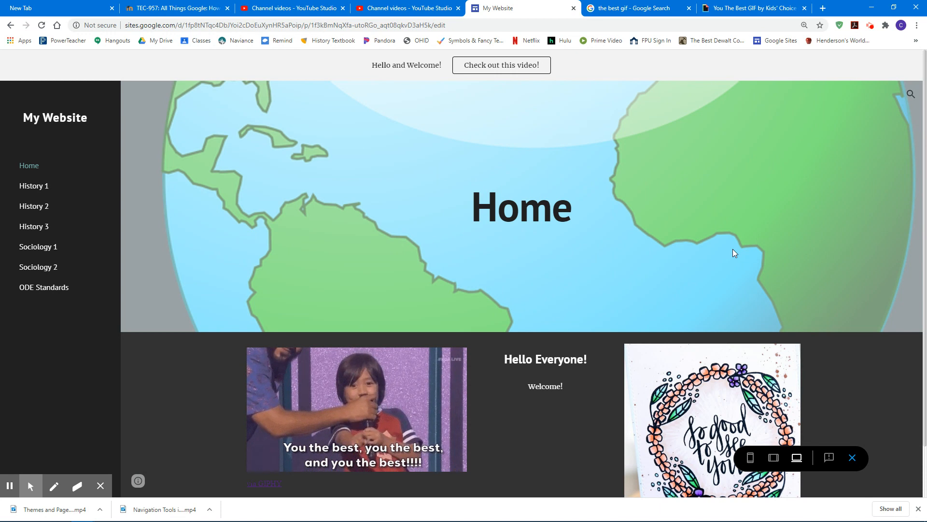
scroll(732, 249, "down", 1)
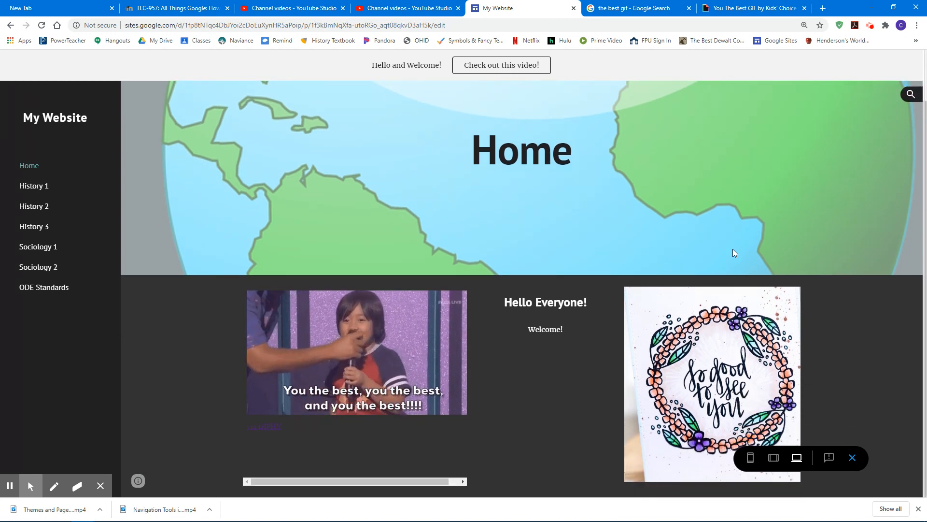
scroll(733, 249, "up", 1)
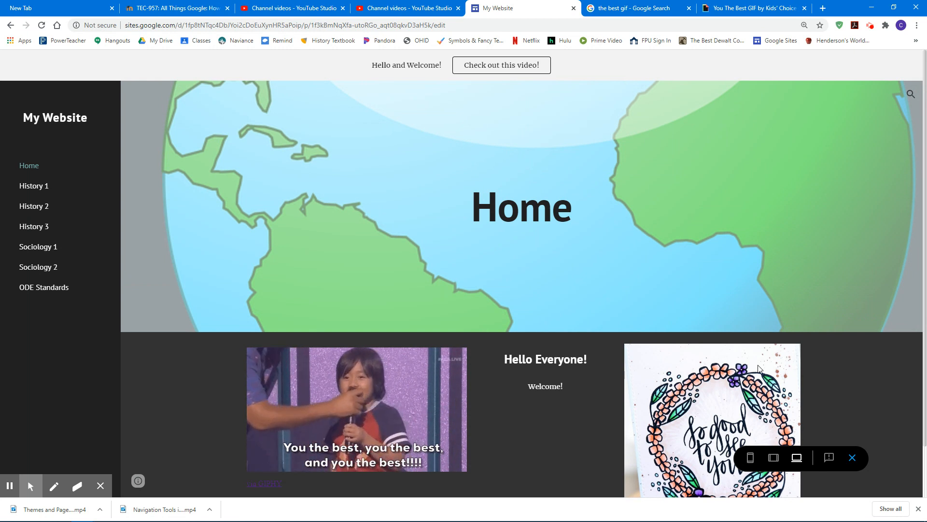
left_click(852, 458)
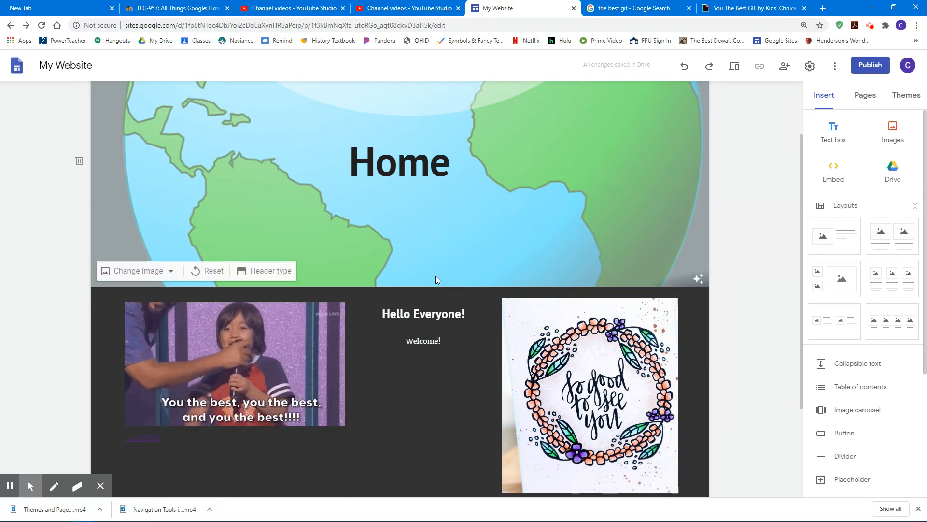
- Insert the "E. S 12.1 B" Word document from the Google Drive files shared with me into the Home page
left_click(893, 170)
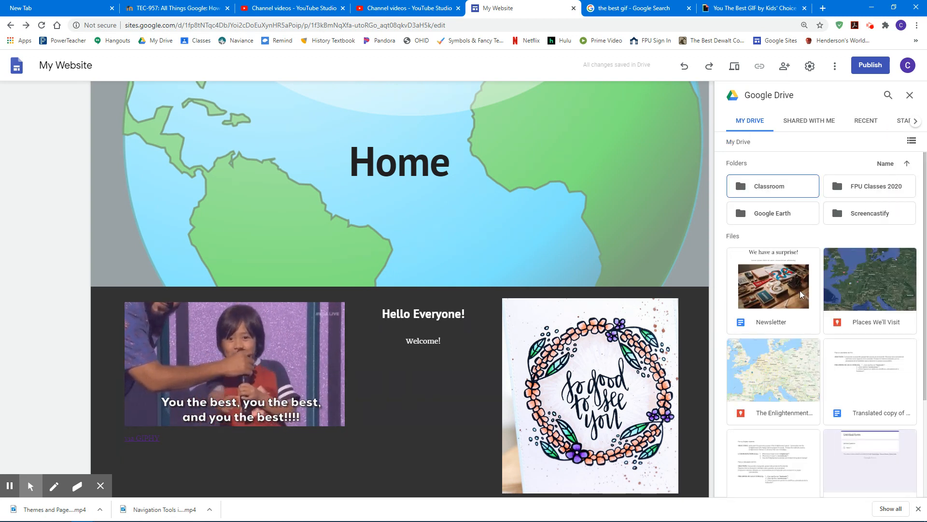
scroll(800, 291, "down", 2)
scroll(800, 294, "down", 2)
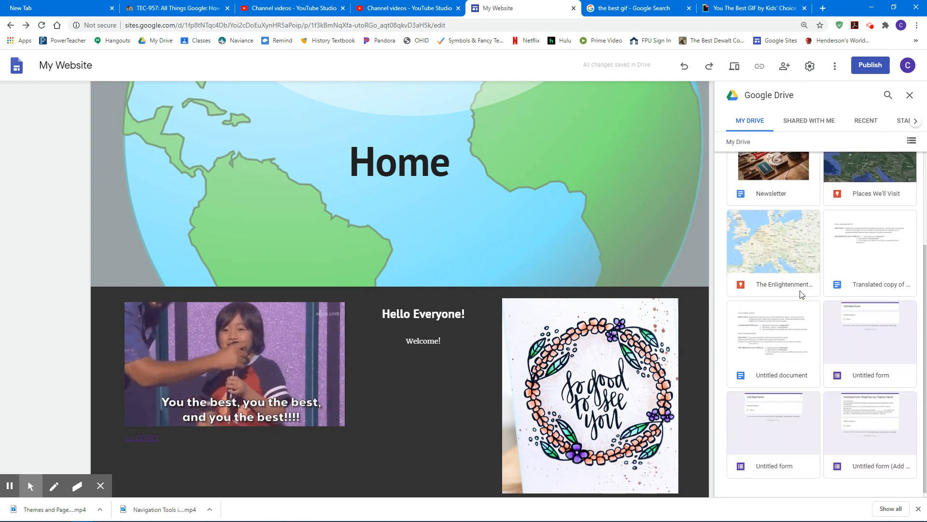
left_click(793, 126)
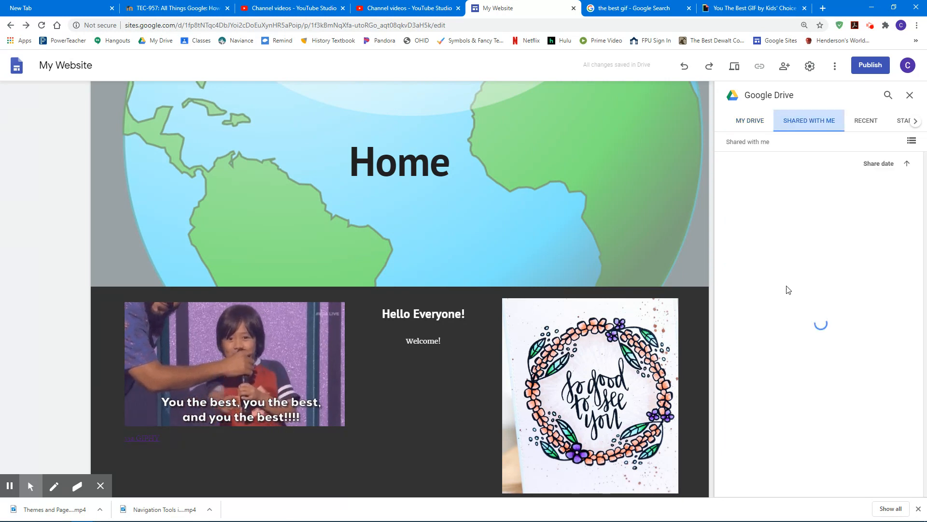
scroll(787, 290, "down", 2)
scroll(786, 289, "down", 5)
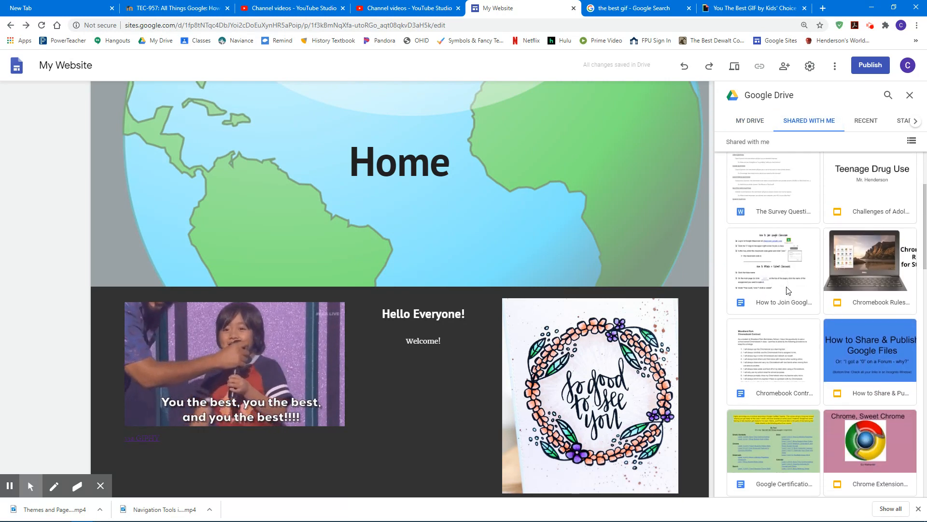
scroll(787, 290, "down", 5)
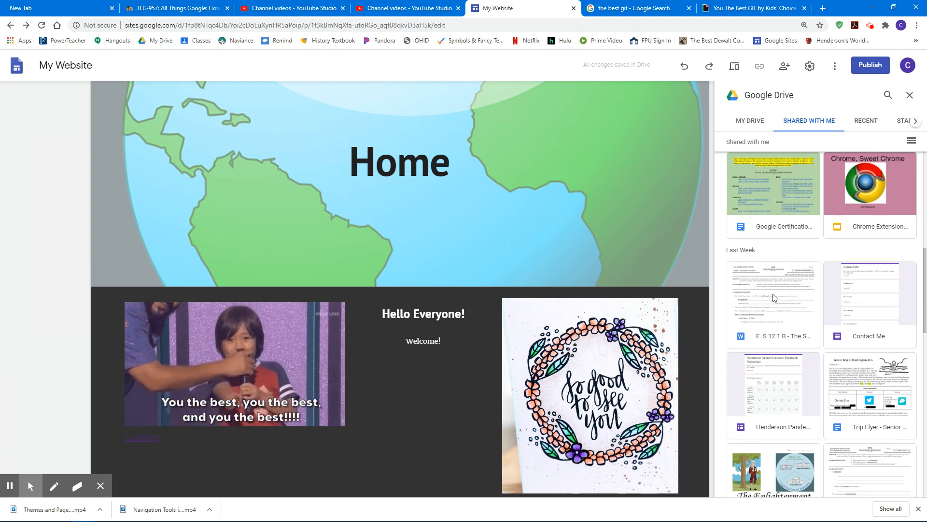
left_click(772, 296)
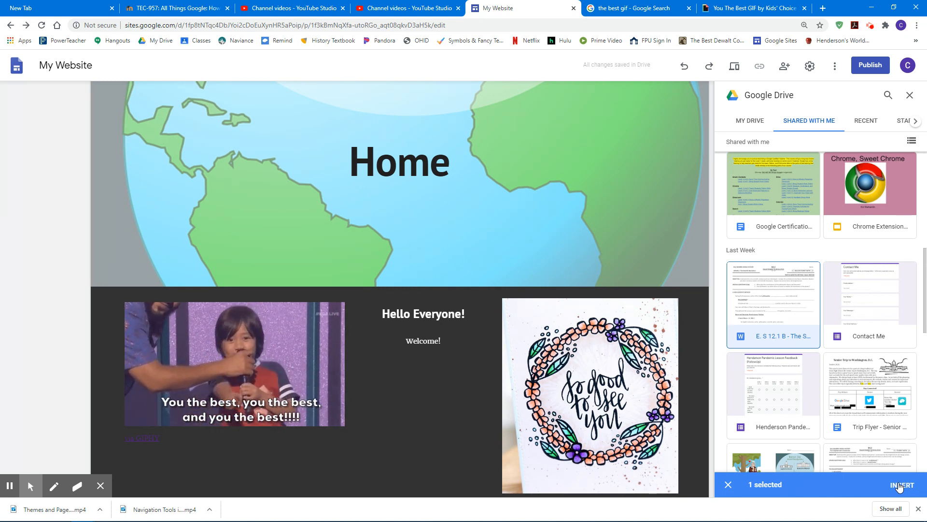
left_click(899, 485)
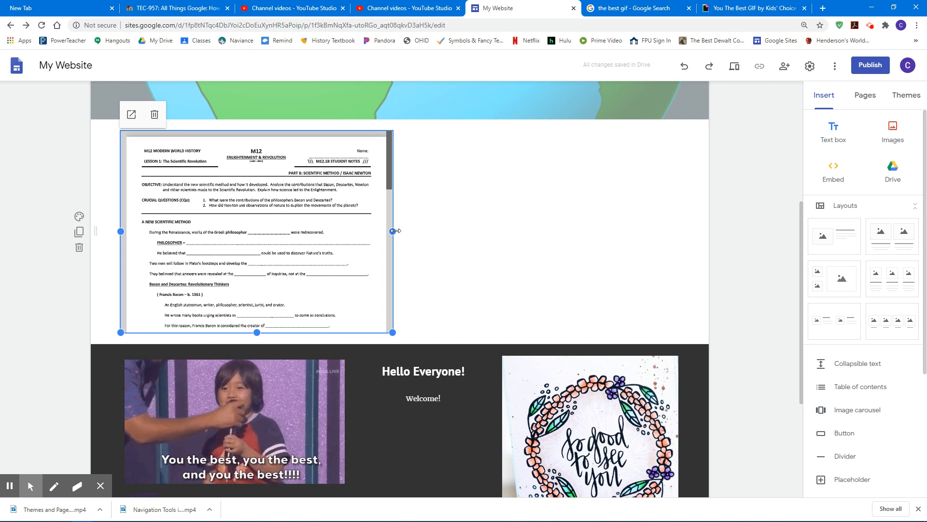
- Set the embedded document section's background to Emphasis 1 and move the section below the "Hello Everyone!" section
left_click(413, 208)
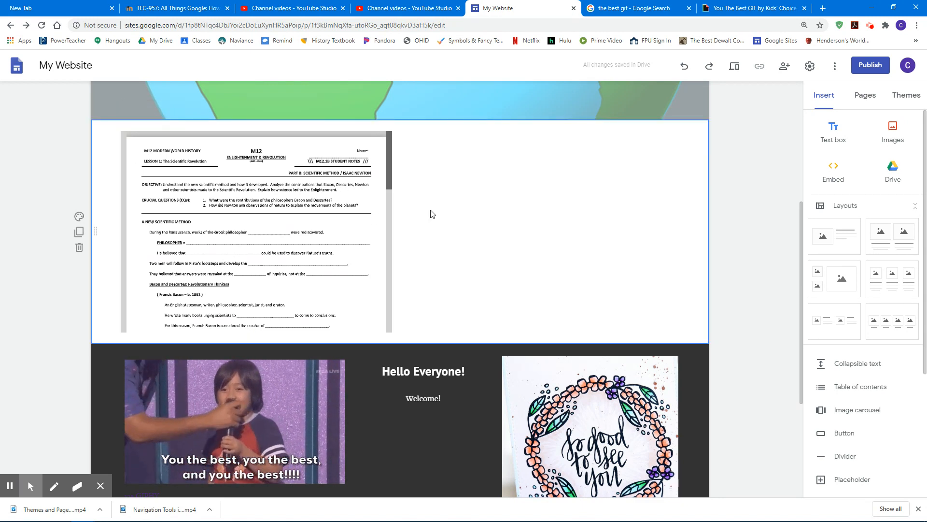
left_click(79, 216)
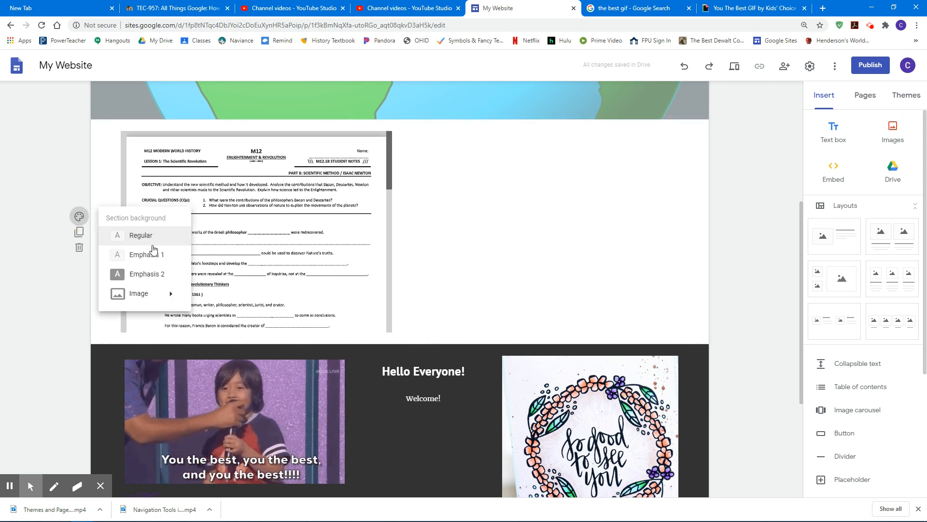
left_click(151, 253)
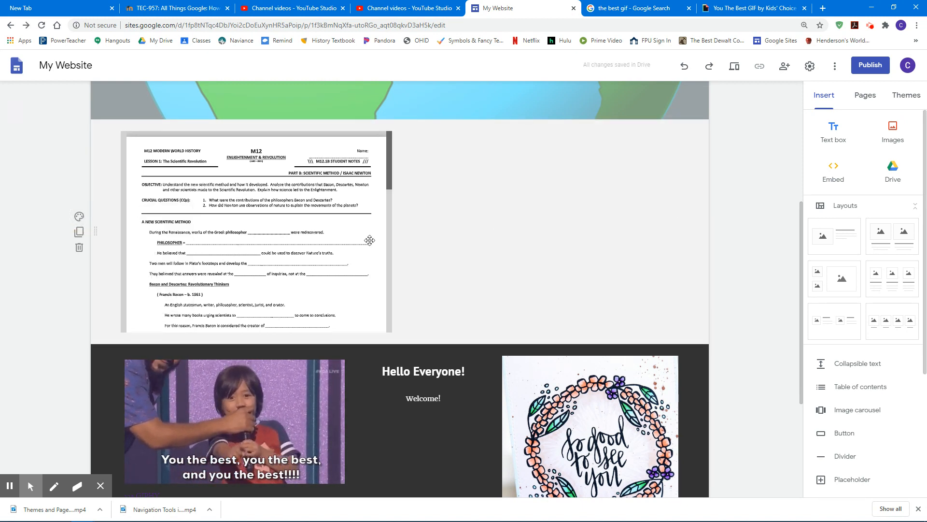
left_click_drag(99, 230, 129, 417)
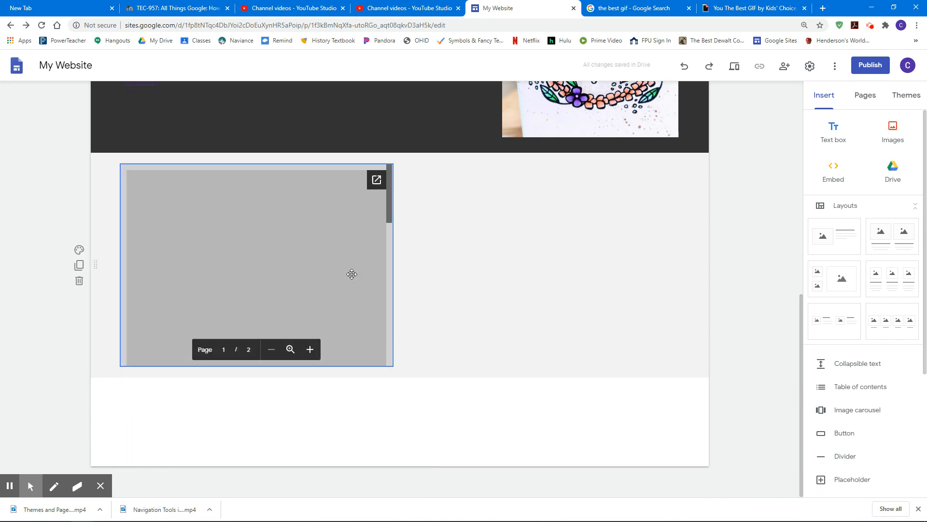
- Center the embedded Scientific Revolution document horizontally within its section
scroll(352, 276, "up", 4)
scroll(349, 274, "up", 2)
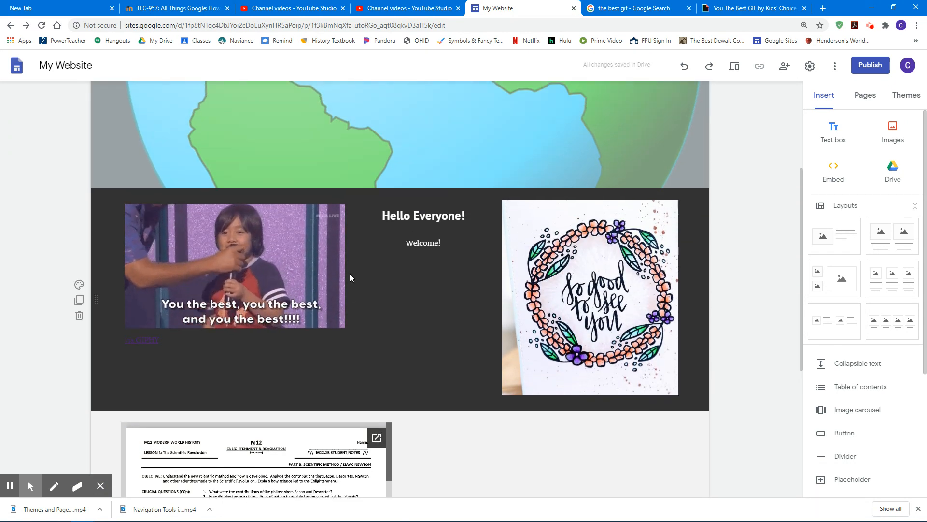
scroll(338, 290, "down", 3)
left_click_drag(256, 375, 419, 378)
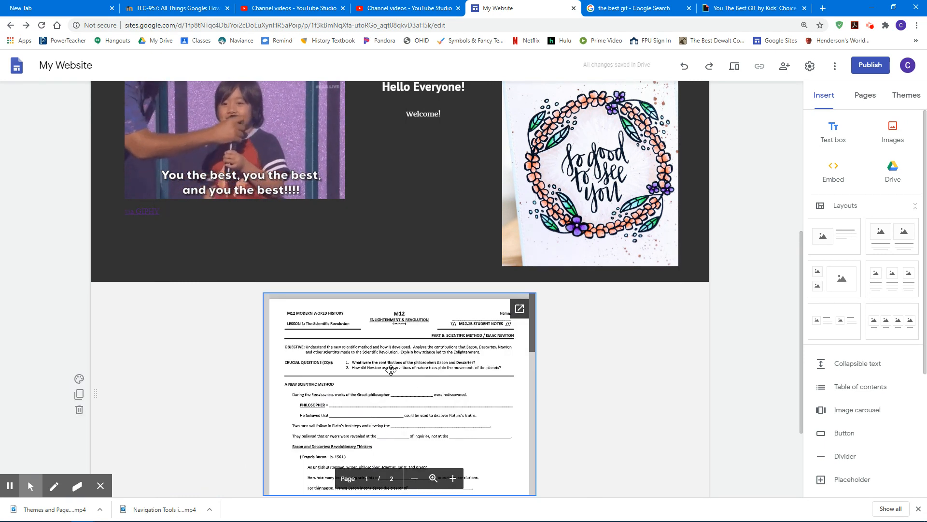
scroll(465, 333, "up", 1)
scroll(468, 332, "down", 1)
left_click(425, 348)
left_click_drag(425, 347, 468, 333)
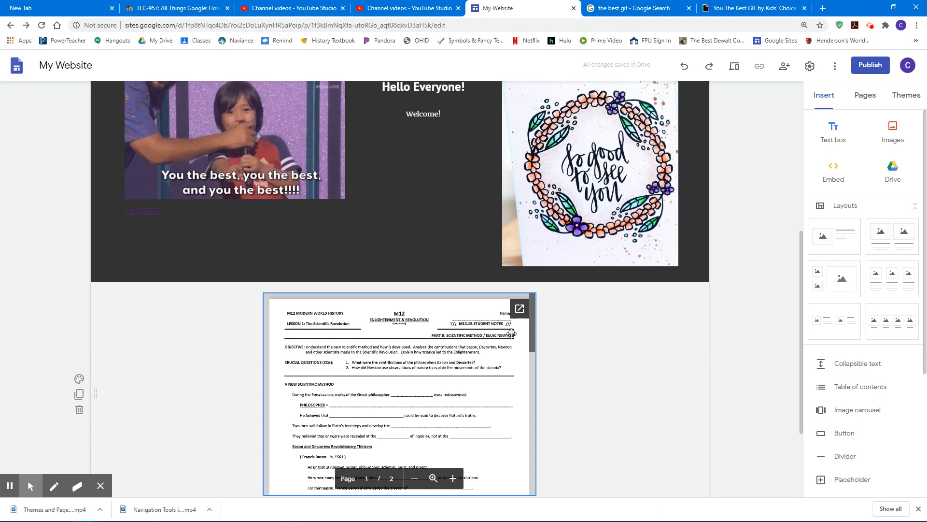
- Preview the Home page, view the embedded document in its own tab, look through its pages on the site, and return to editing
left_click(734, 70)
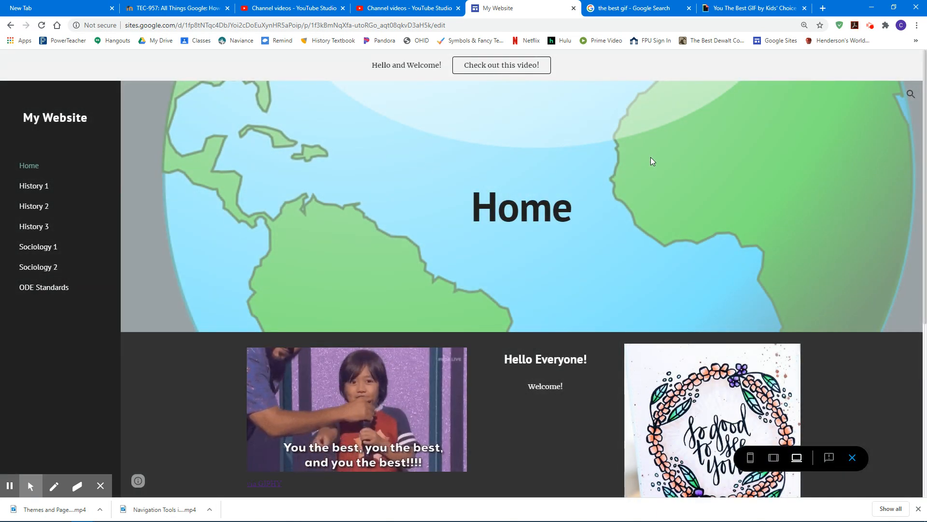
scroll(651, 158, "down", 3)
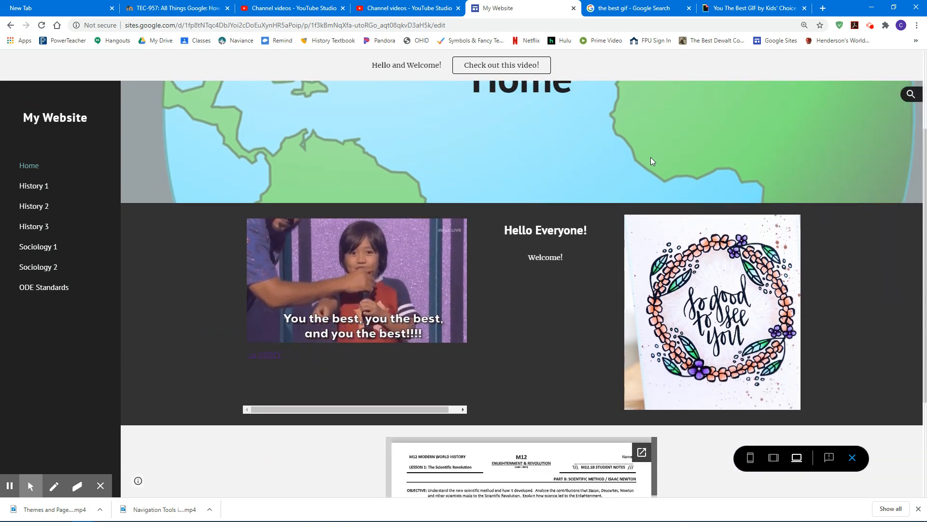
scroll(651, 161, "down", 3)
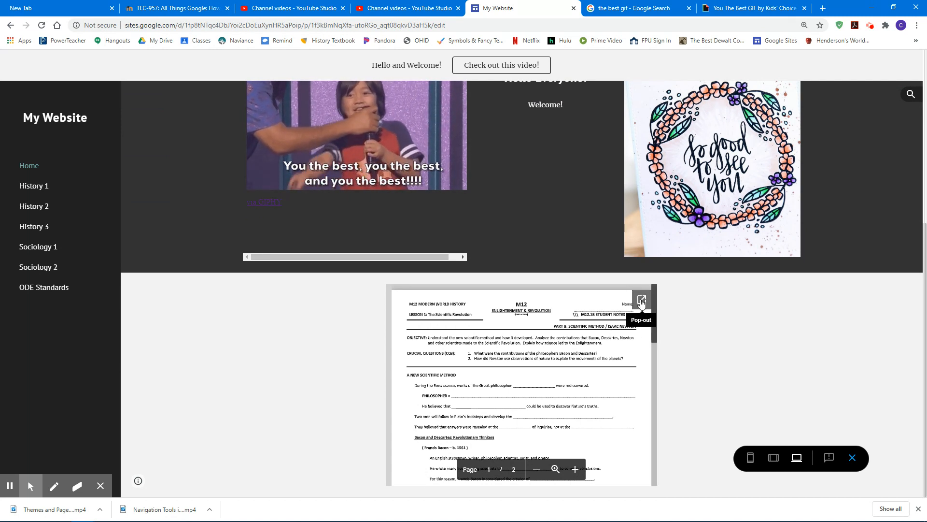
left_click(642, 301)
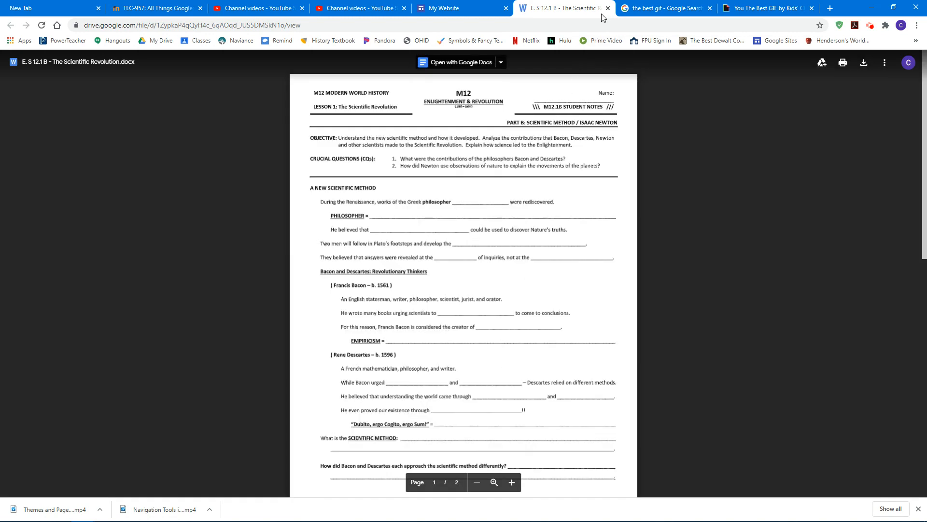
left_click(608, 8)
scroll(564, 383, "down", 5)
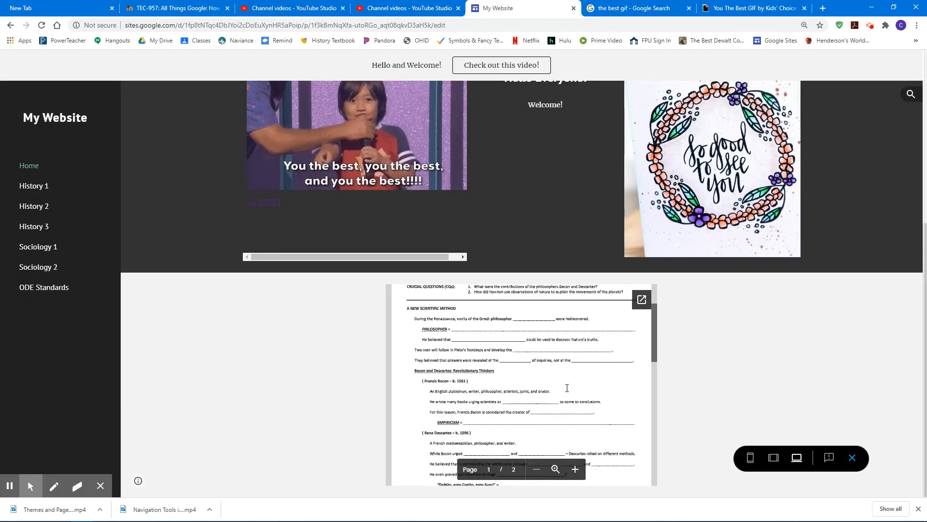
scroll(564, 383, "down", 10)
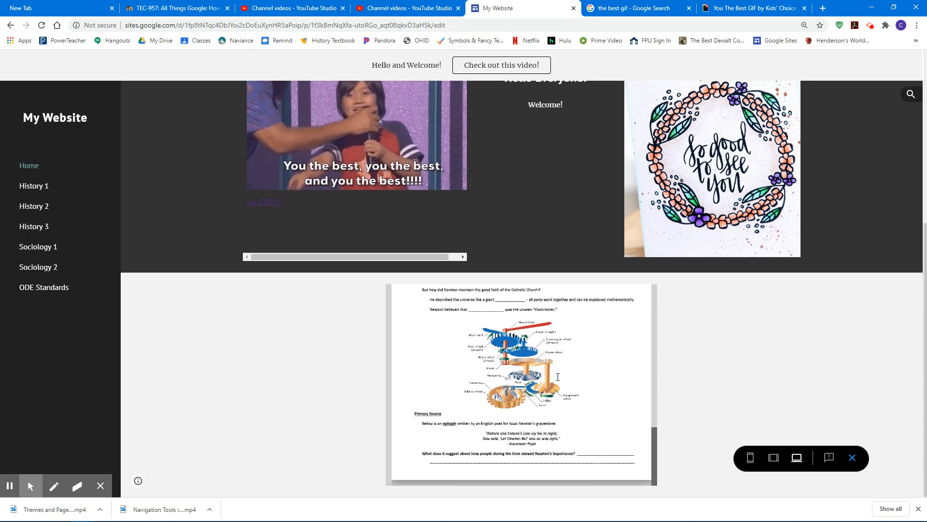
scroll(558, 376, "up", 15)
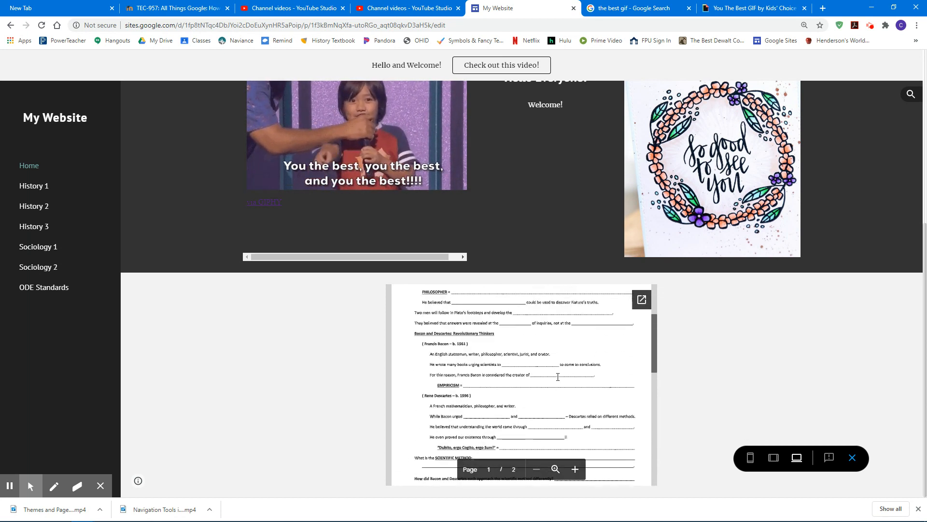
left_click(852, 457)
left_click(853, 457)
- Try the embedded document at full section width and greater height, and shrink it to the left half of the section
scroll(452, 265, "down", 8)
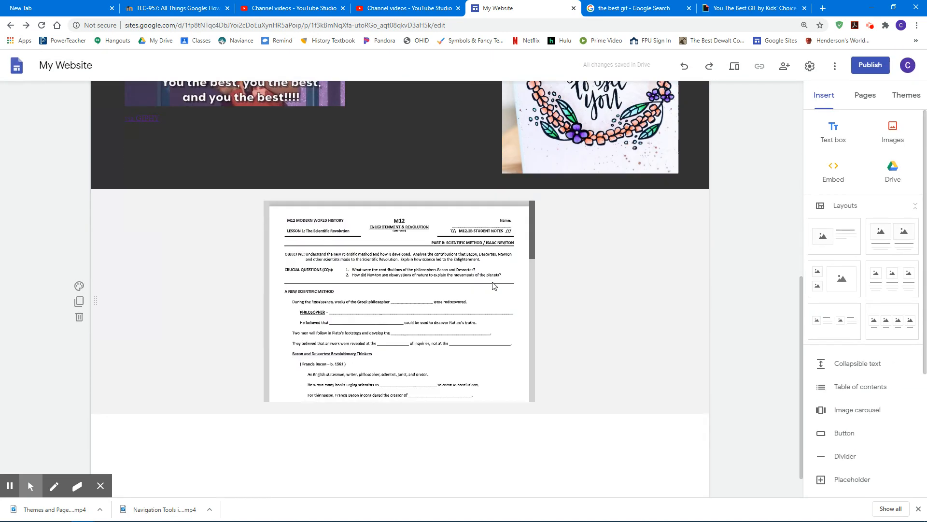
left_click_drag(263, 264, 120, 264)
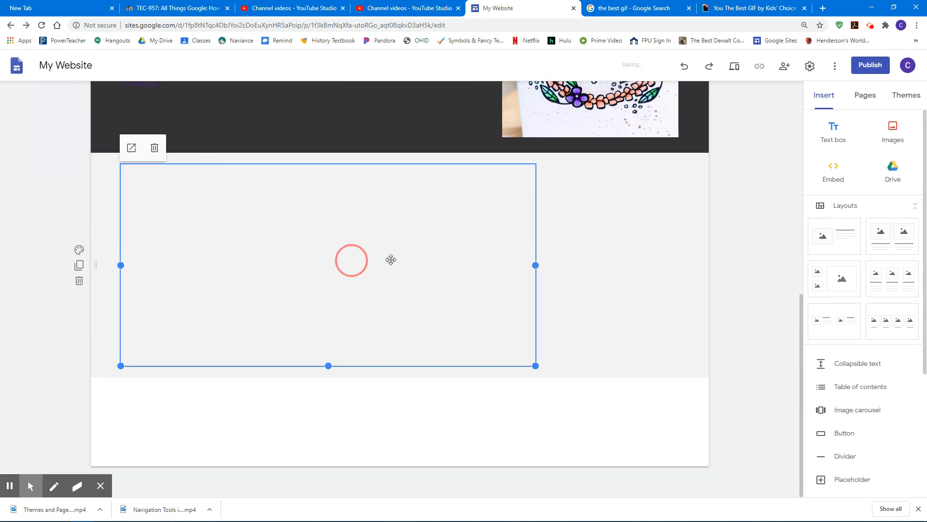
left_click_drag(536, 265, 679, 265)
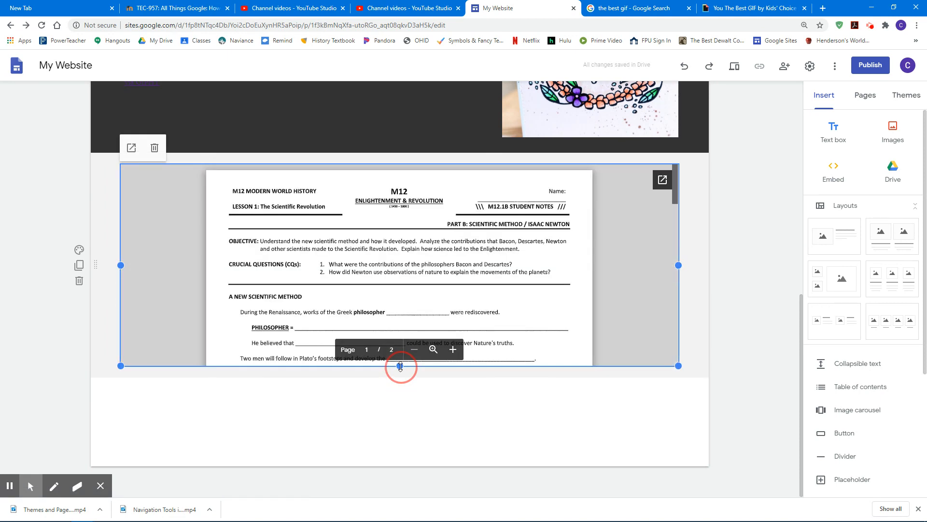
left_click_drag(401, 366, 400, 376)
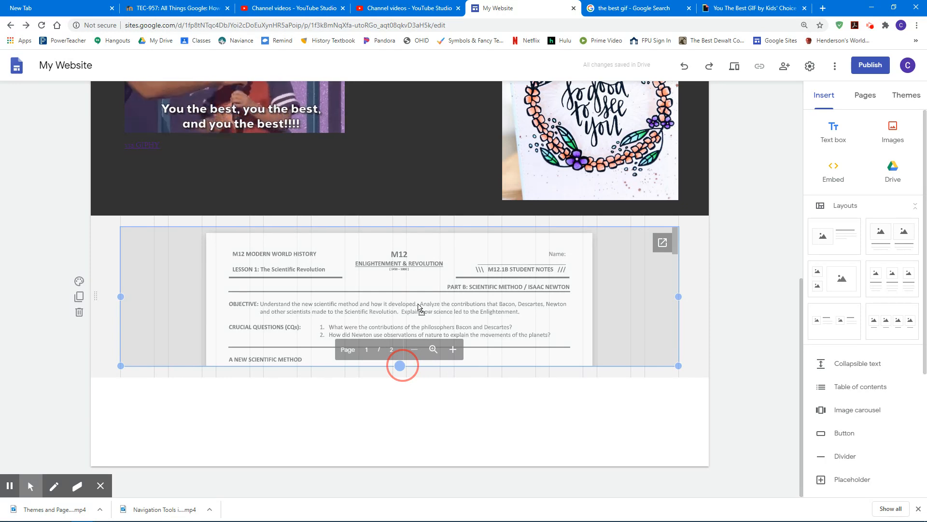
left_click_drag(386, 411, 385, 495)
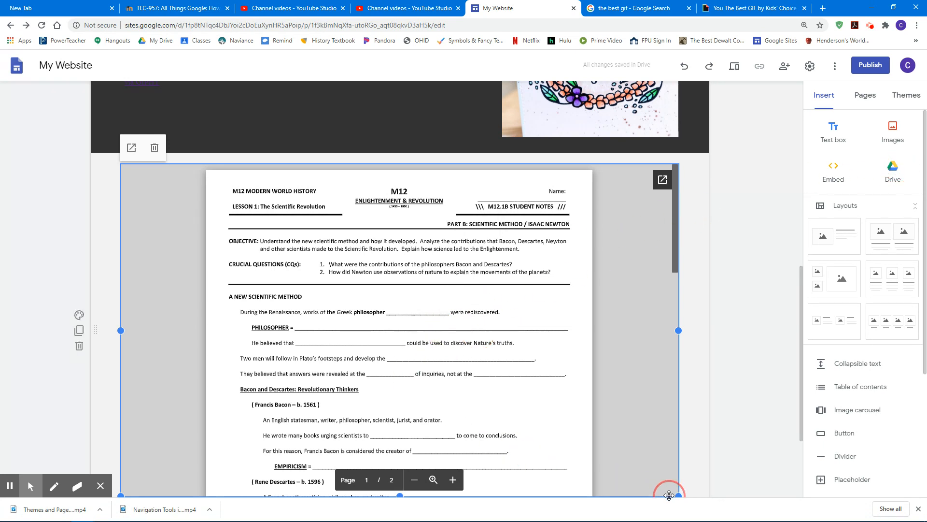
left_click_drag(676, 493, 404, 338)
- Insert the "Teenage Drug Use" Google Slides presentation from the Drive files shared with me into the Home page
left_click(912, 180)
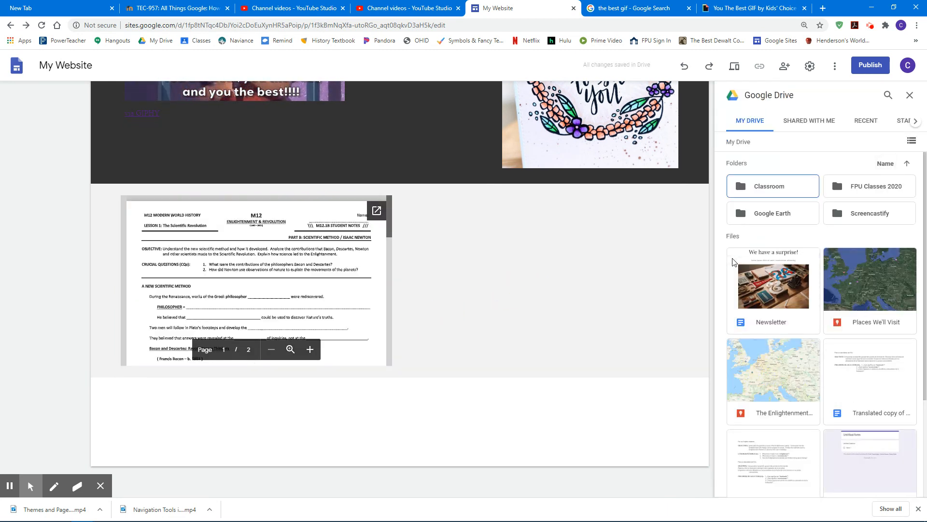
left_click(800, 126)
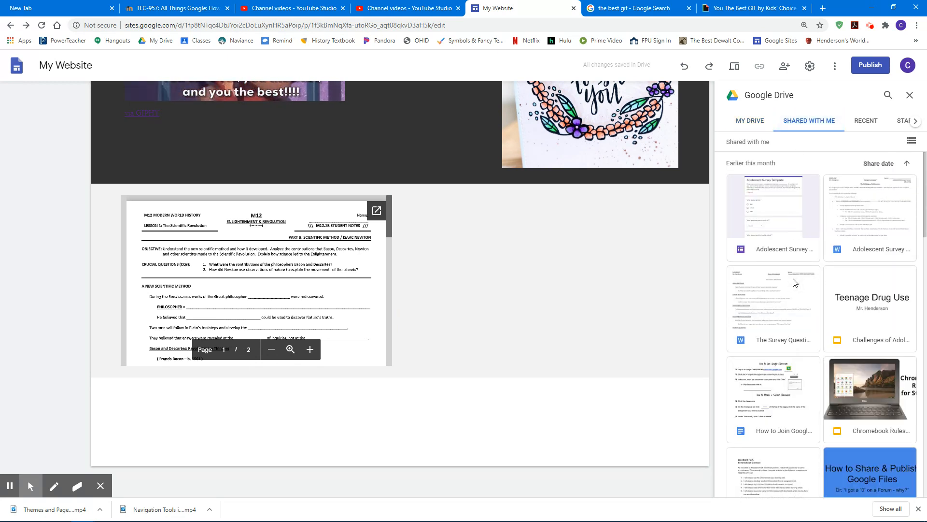
left_click(864, 310)
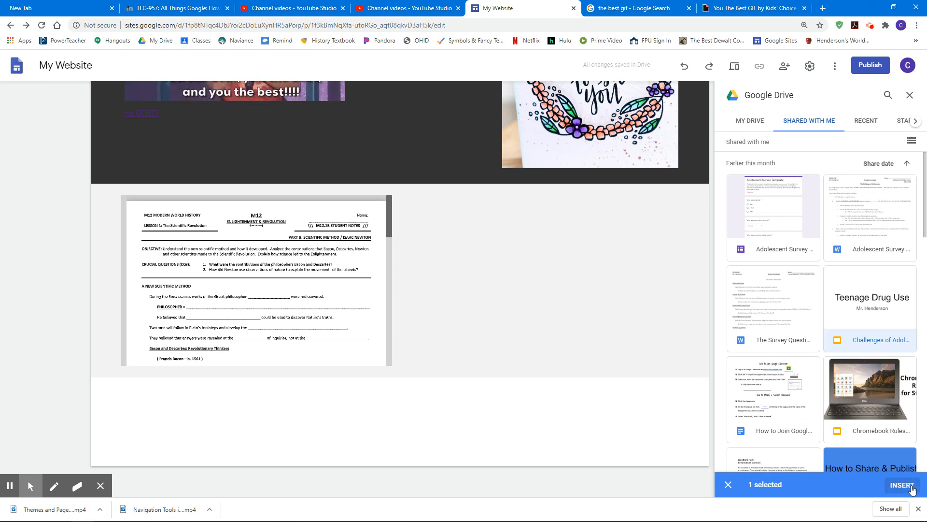
left_click(902, 485)
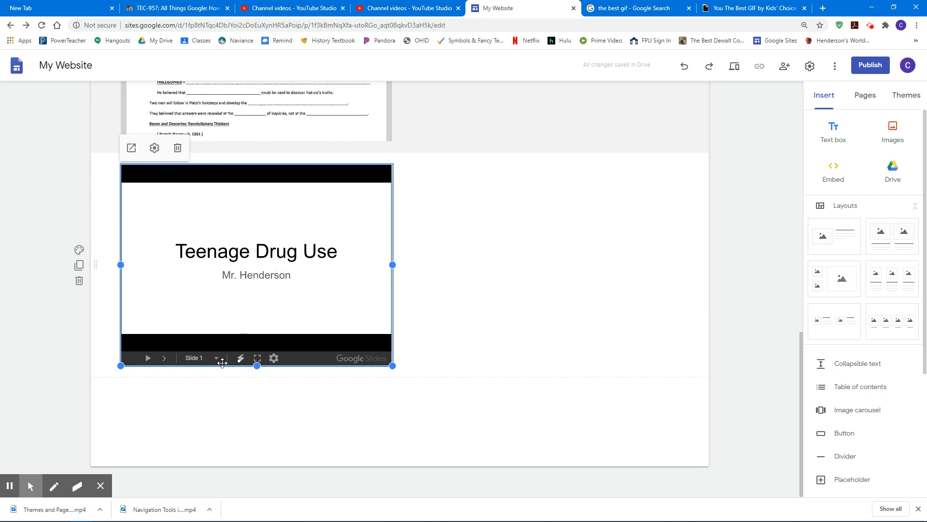
- Place the slide presentation to the right of the embedded document and extend the document to the presentation's height
left_click_drag(291, 279, 518, 354)
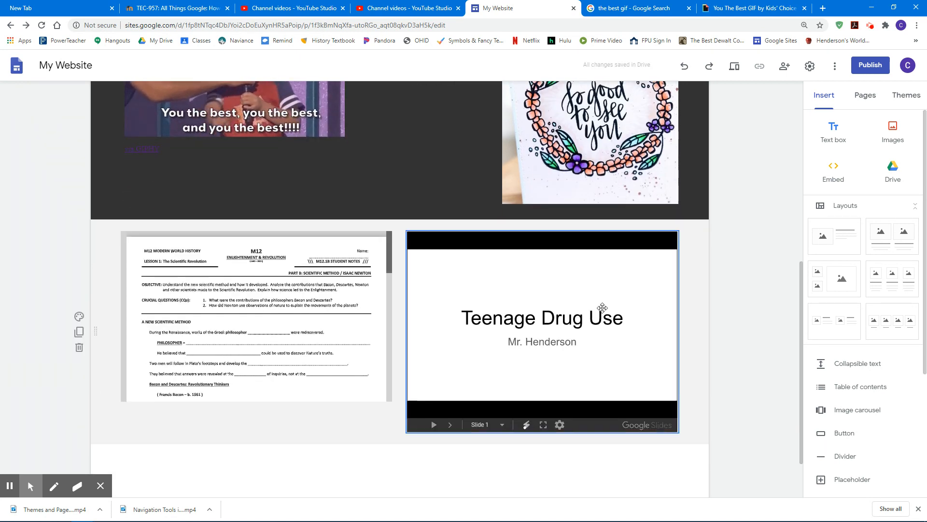
left_click(296, 363)
left_click_drag(261, 398, 256, 433)
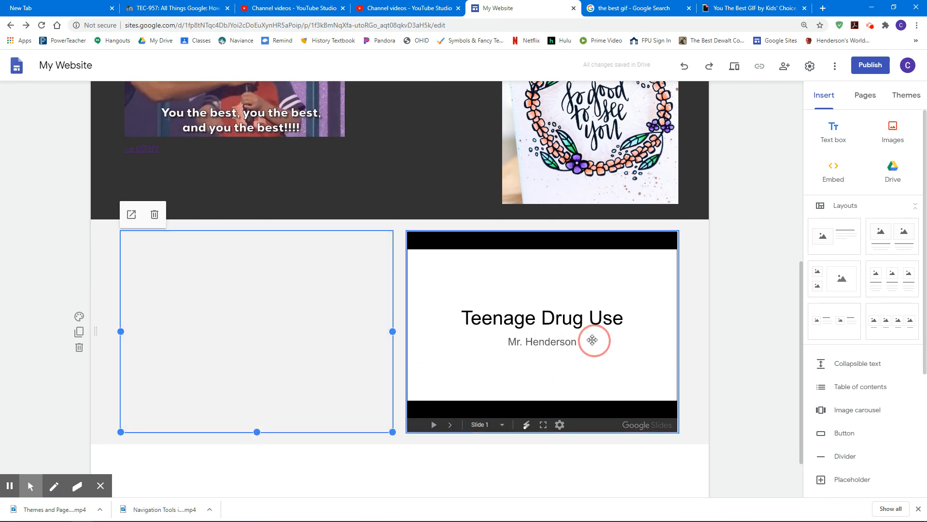
- Preview the Home page and page forward and back through the slides of the embedded "Teenage Drug Use" presentation
left_click(734, 67)
scroll(703, 317, "down", 6)
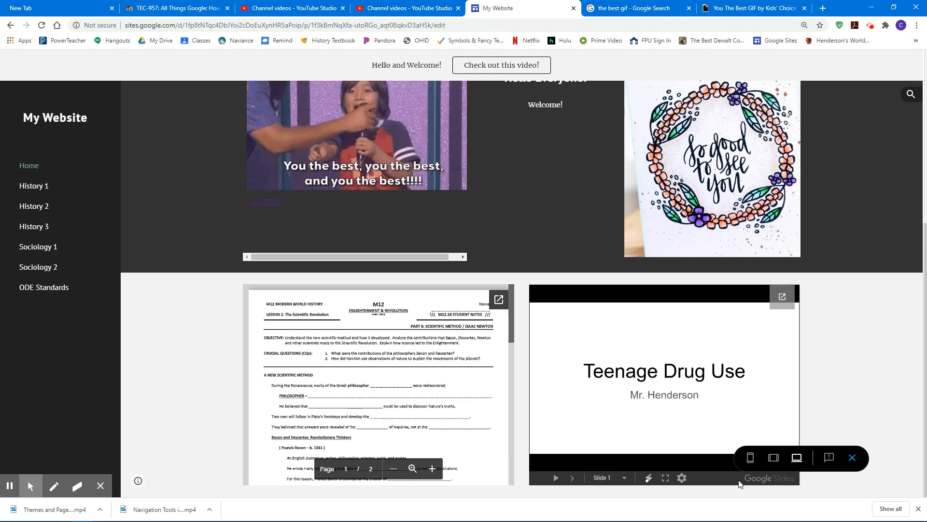
left_click(573, 478)
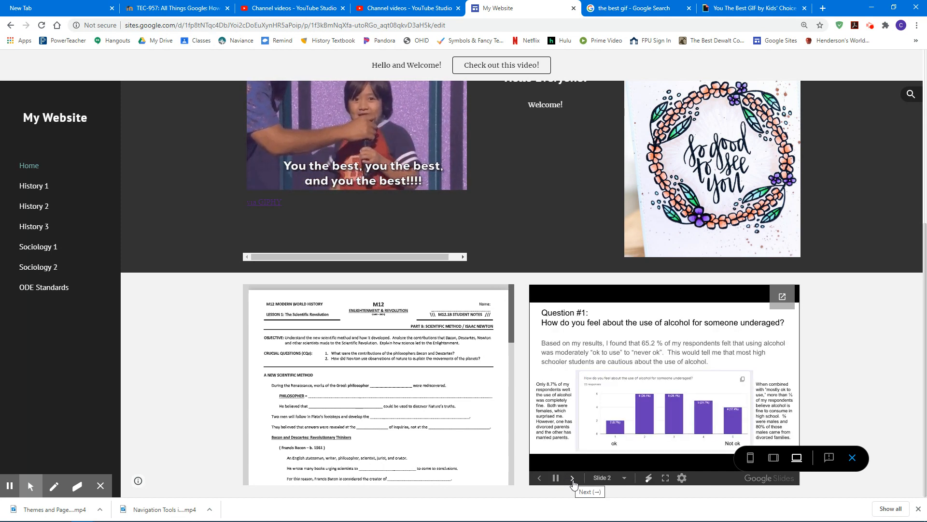
left_click(573, 478)
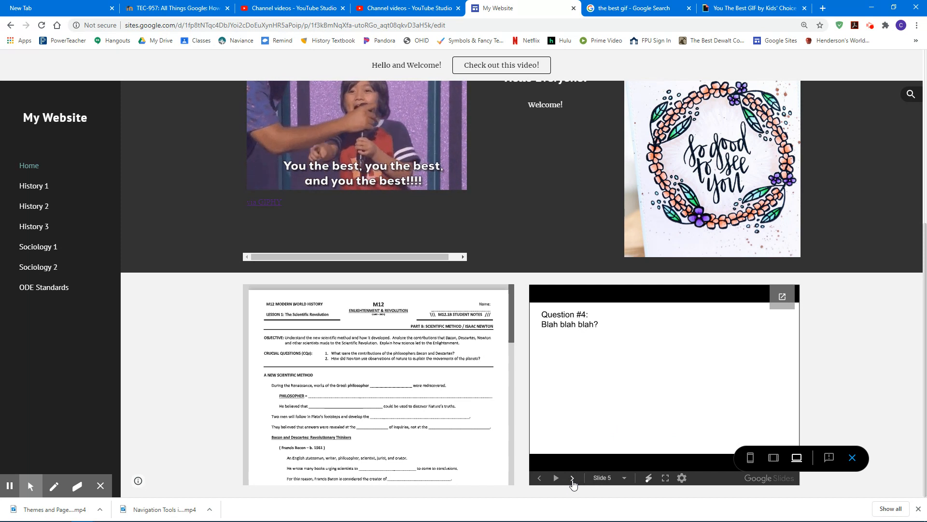
left_click(573, 479)
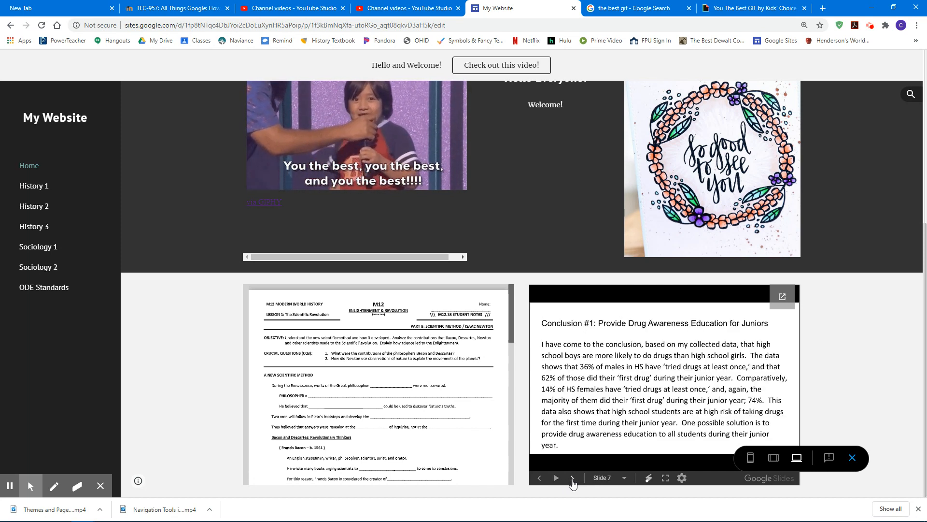
left_click(573, 479)
left_click(573, 478)
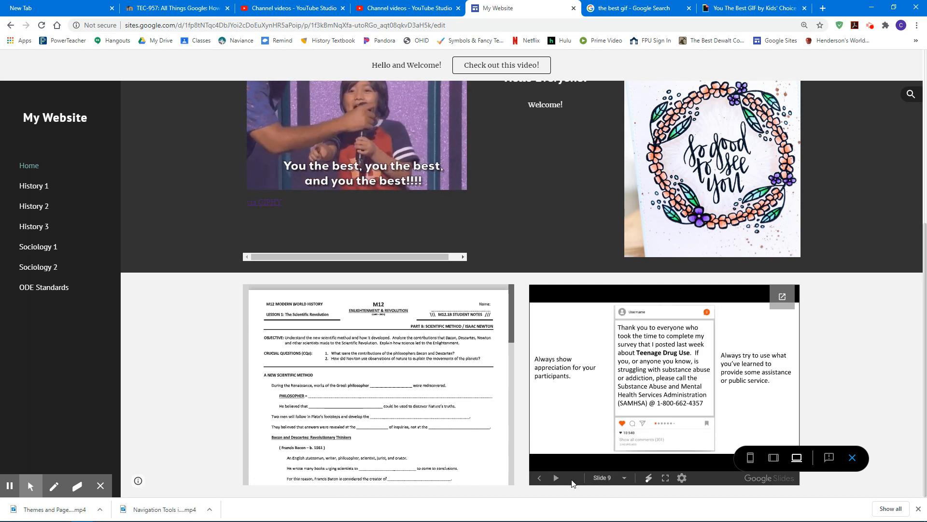
left_click(539, 481)
left_click(539, 481)
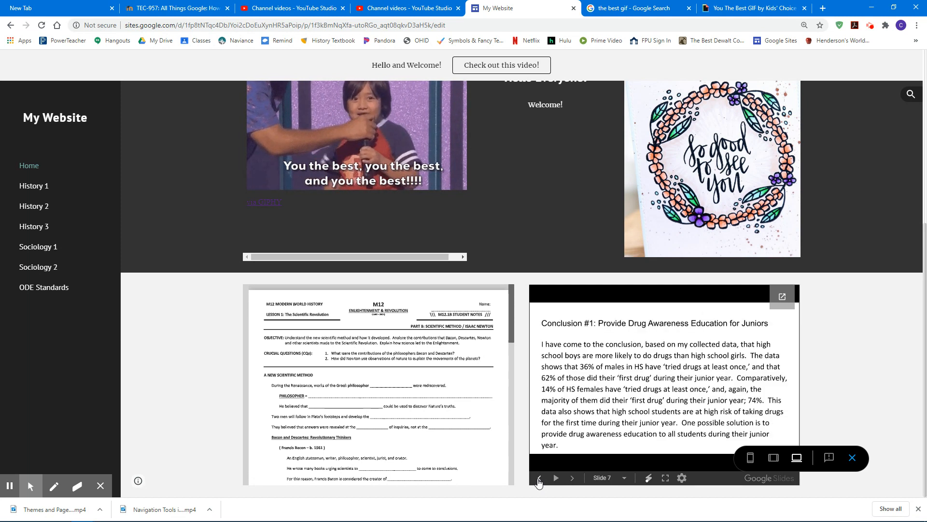
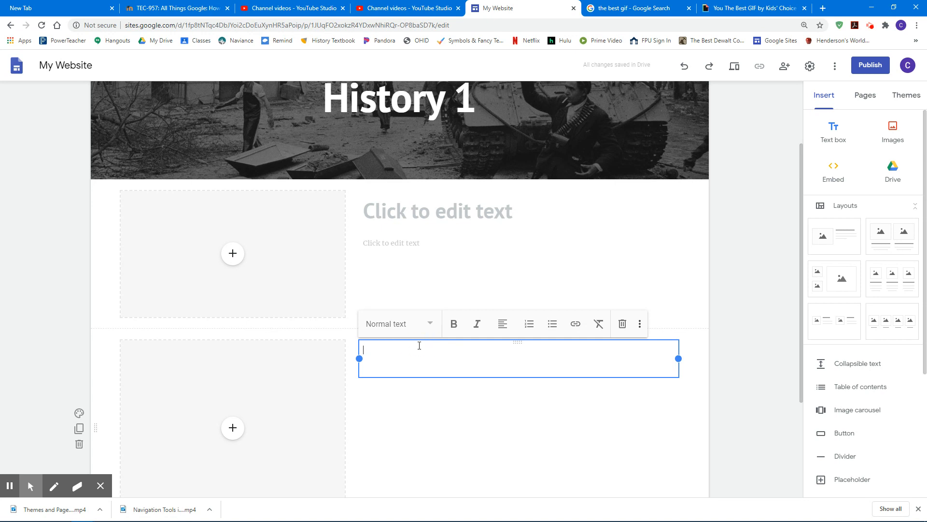
- Apply the Title style to the empty text box beside the second image placeholder on the History 1 page
left_click(430, 328)
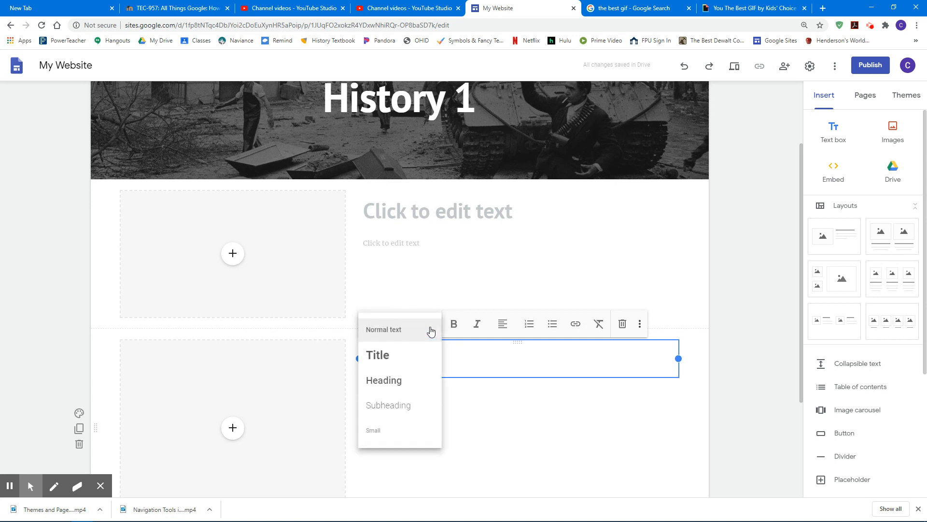
left_click(415, 355)
left_click(757, 398)
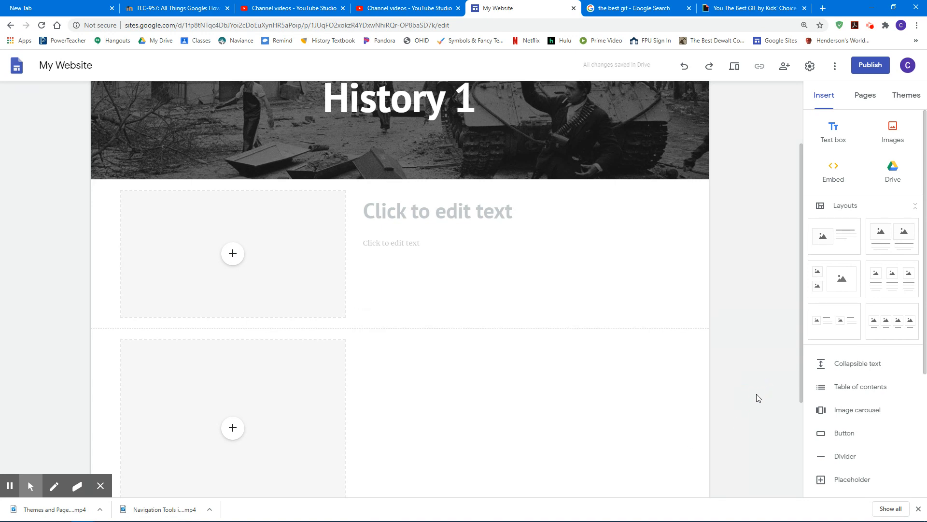
left_click(411, 359)
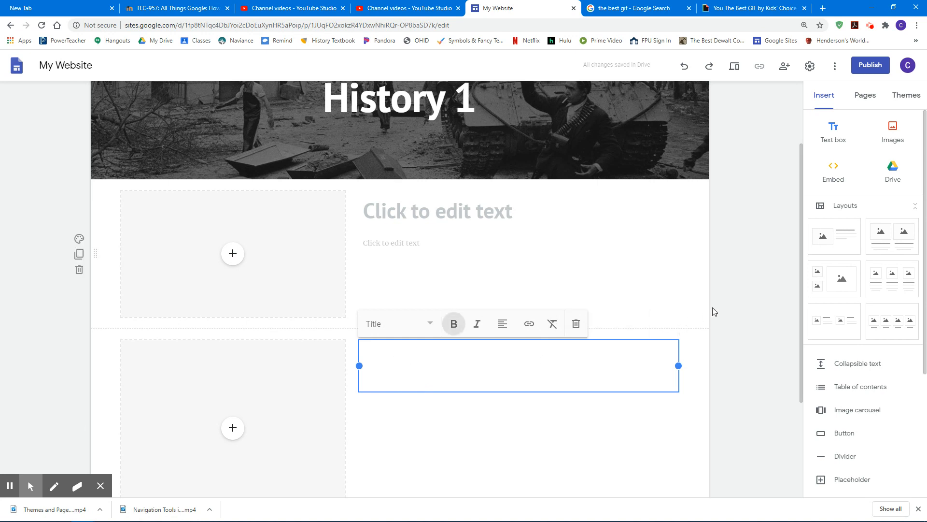
- Add another section with one image placeholder beside text to the History 1 page
left_click(730, 300)
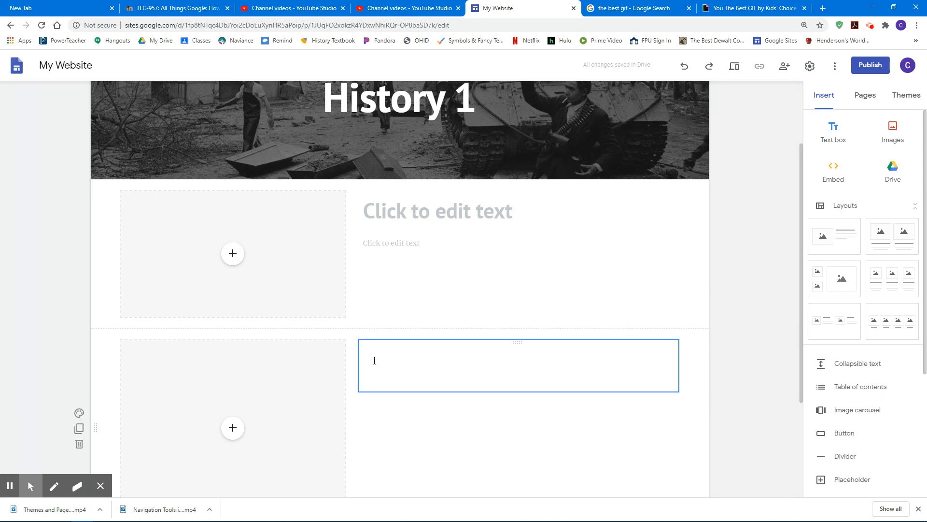
left_click(374, 360)
left_click(777, 270)
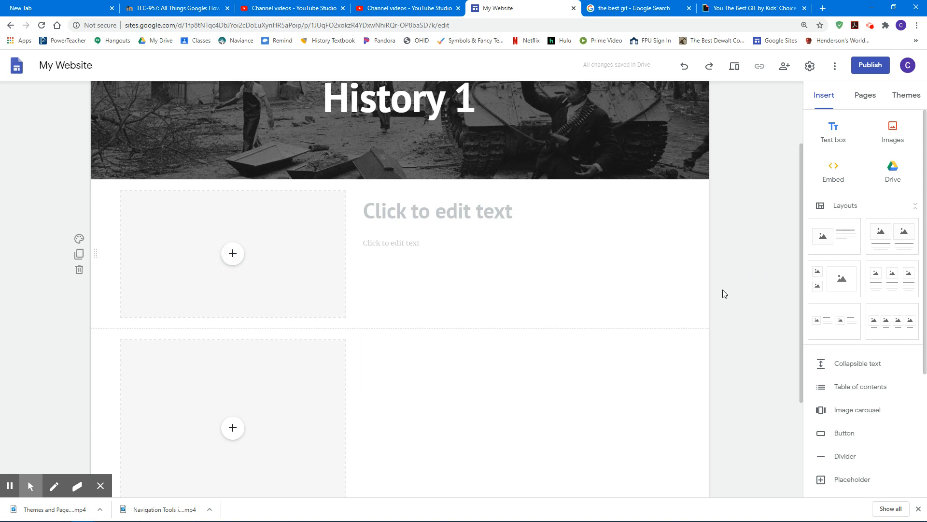
left_click(823, 247)
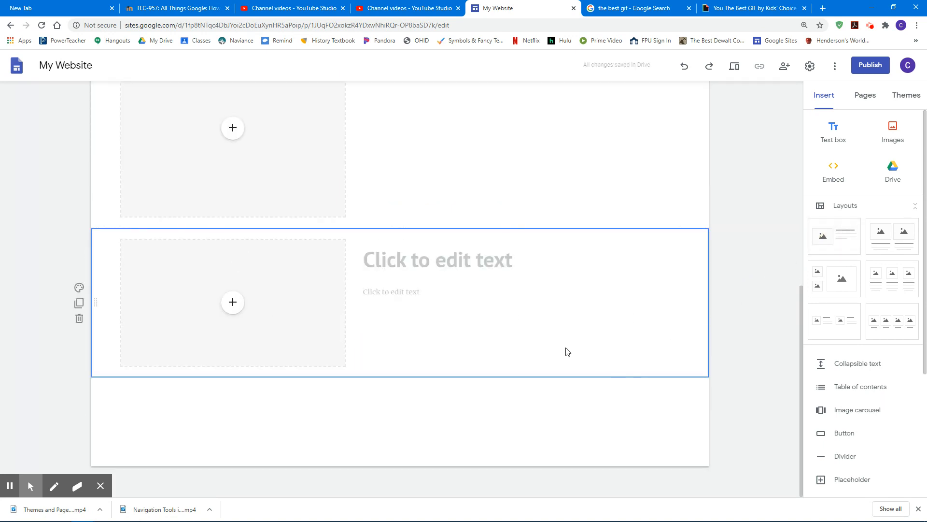
- Delete all three image-and-text sections from the History 1 page
scroll(457, 294, "up", 4)
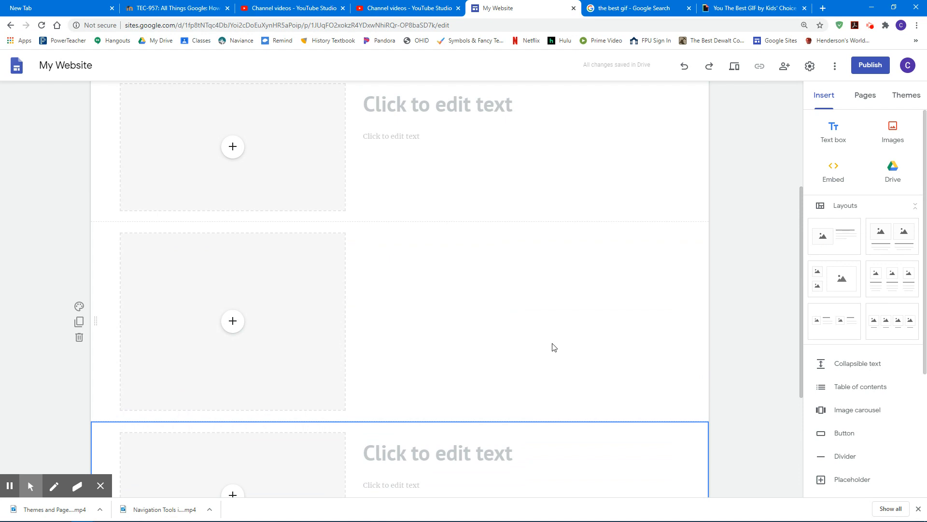
left_click(79, 337)
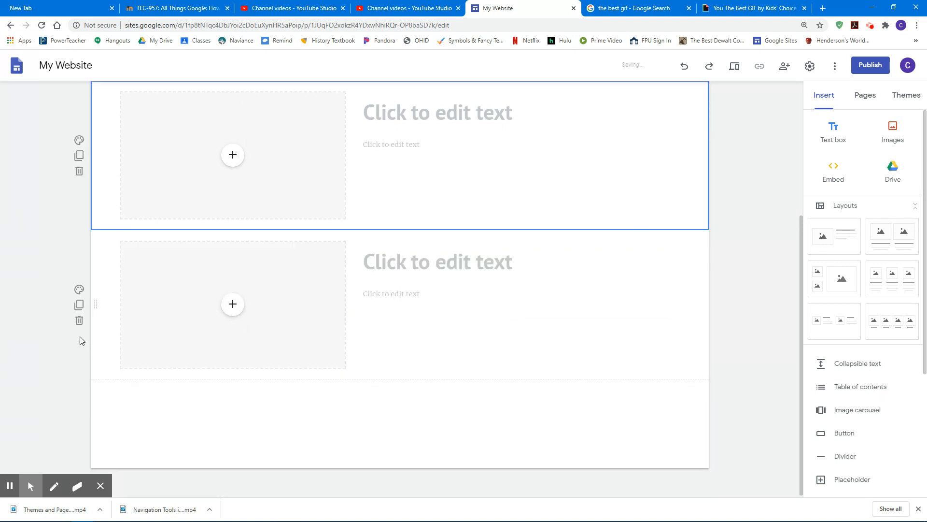
left_click(79, 321)
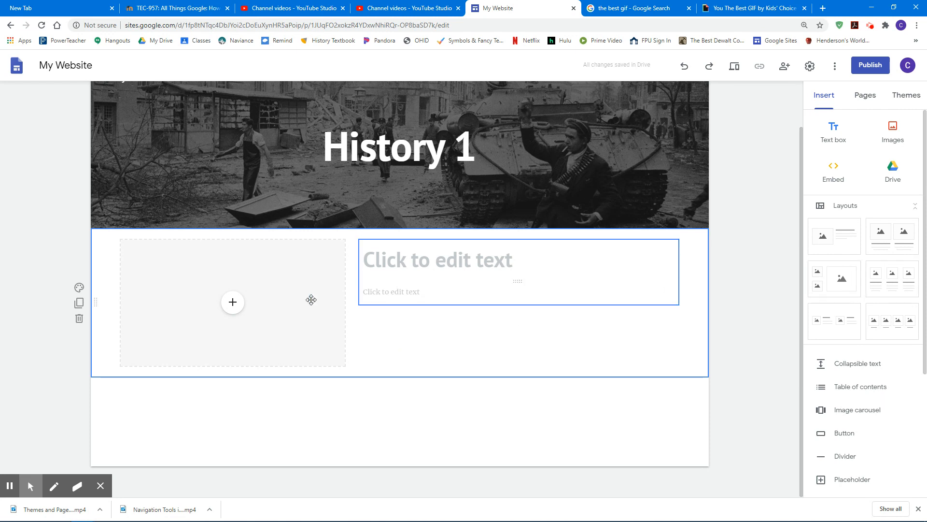
left_click(80, 318)
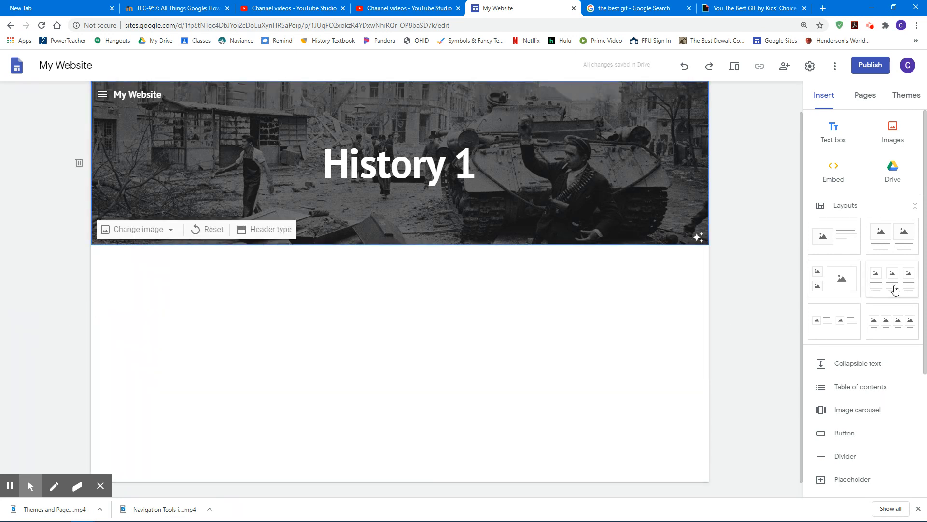
- Insert the three-column layout with images above text on the History 1 page and select its first column
left_click(893, 282)
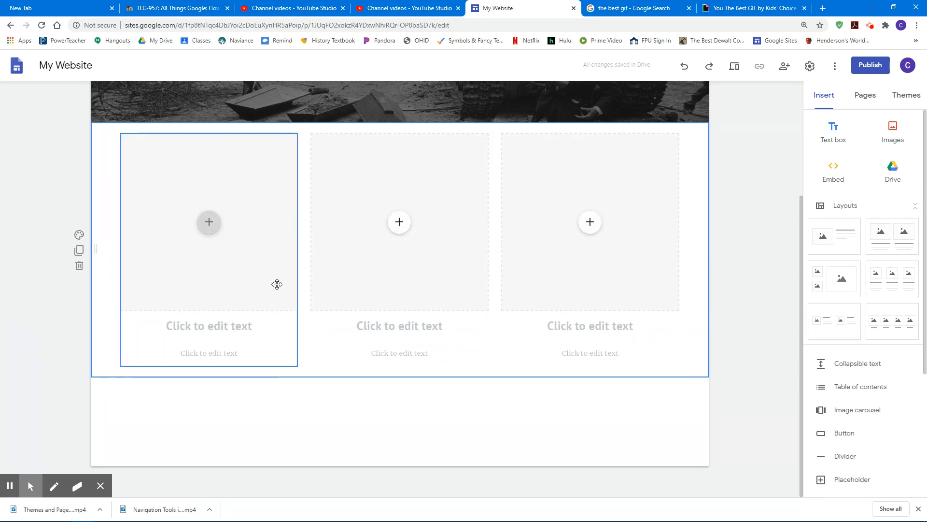
left_click(285, 228)
mouse_move(297, 250)
left_mouse_down()
mouse_move(372, 249)
mouse_move(230, 249)
mouse_move(298, 251)
left_mouse_up()
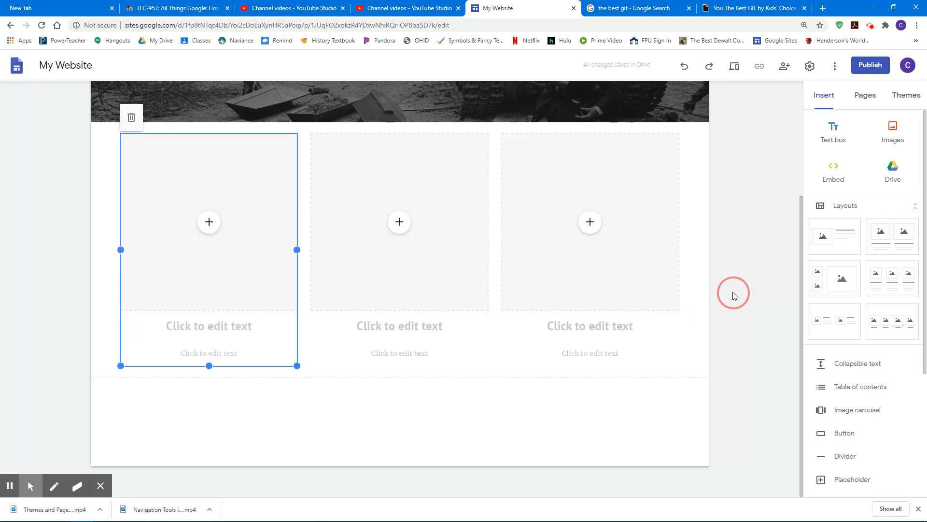
- Insert the layout with one image beside text below the three-column section
left_click(915, 208)
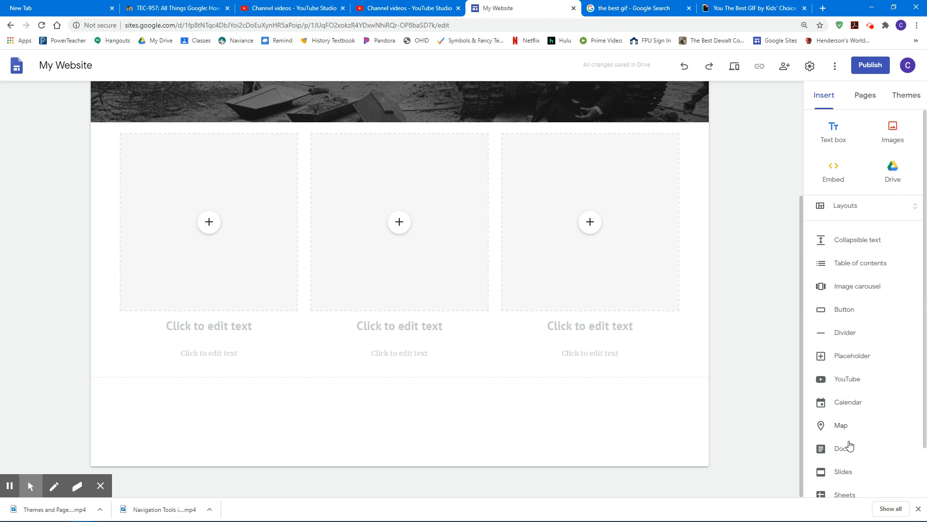
scroll(853, 430, "down", 2)
scroll(843, 478, "up", 2)
left_click(850, 208)
left_click(835, 235)
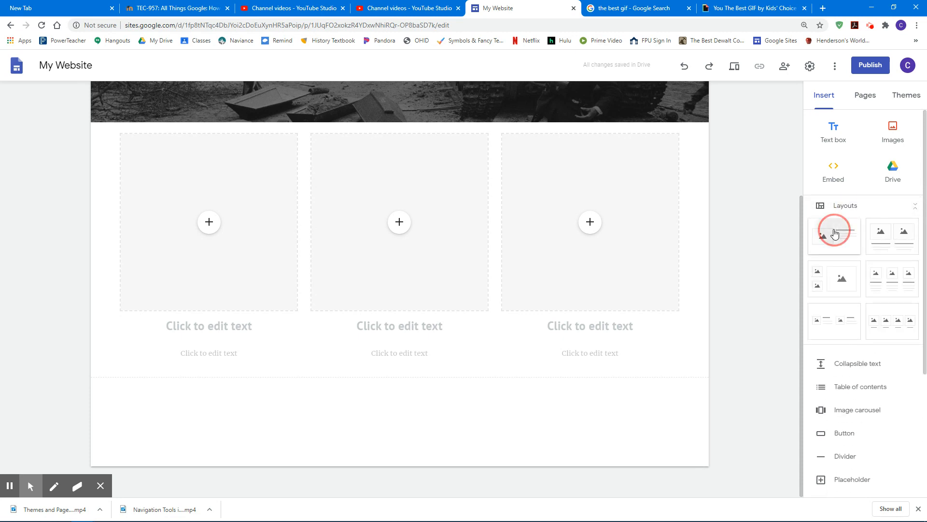
- Delete the single-image section and the three-column section from the History 1 page
left_click(840, 207)
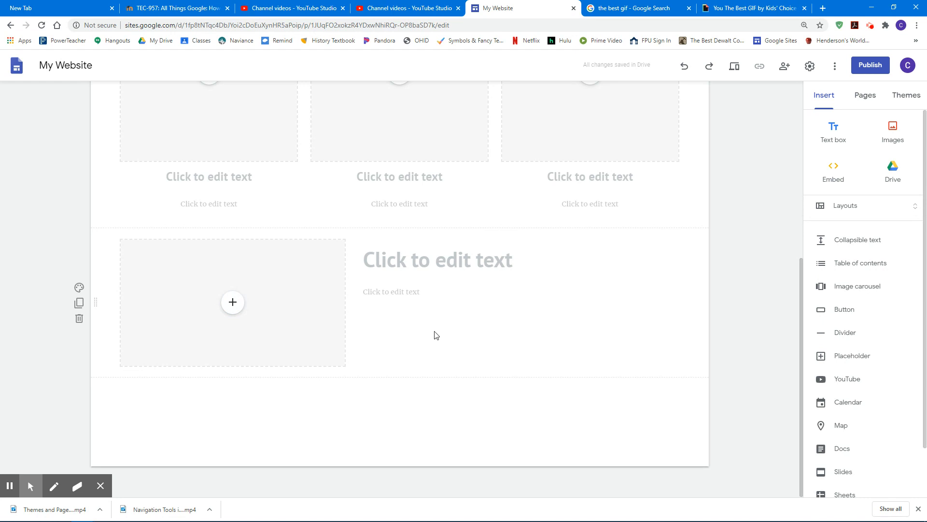
left_click(79, 318)
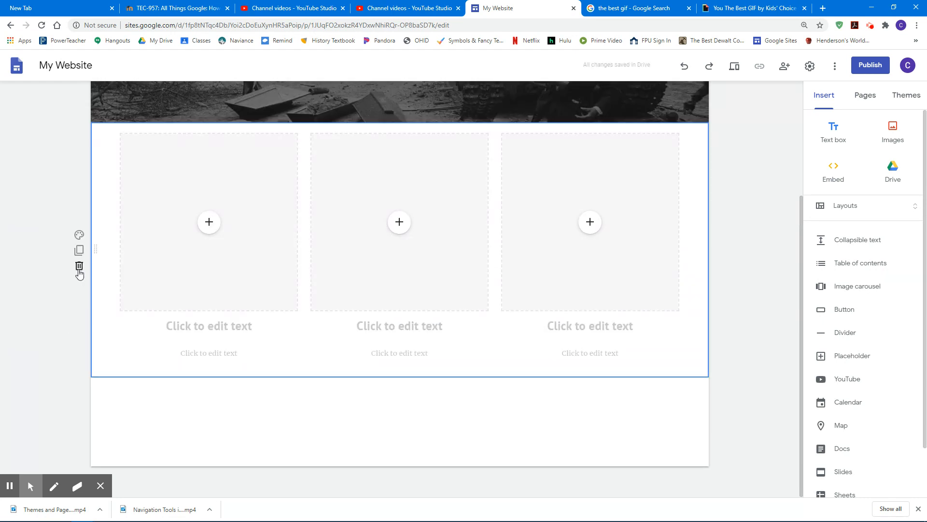
left_click(79, 268)
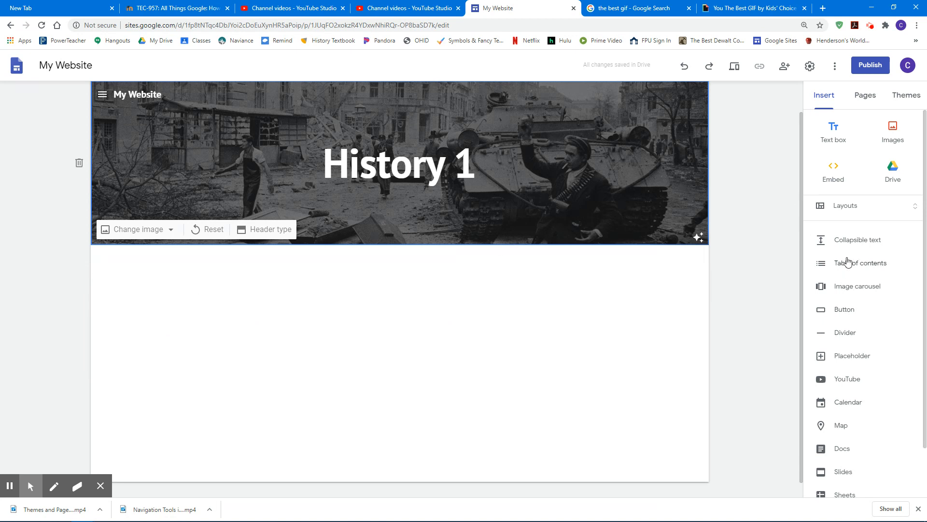
- Look through the Home, History and Sociology pages of the site and return to History 1
left_click(865, 95)
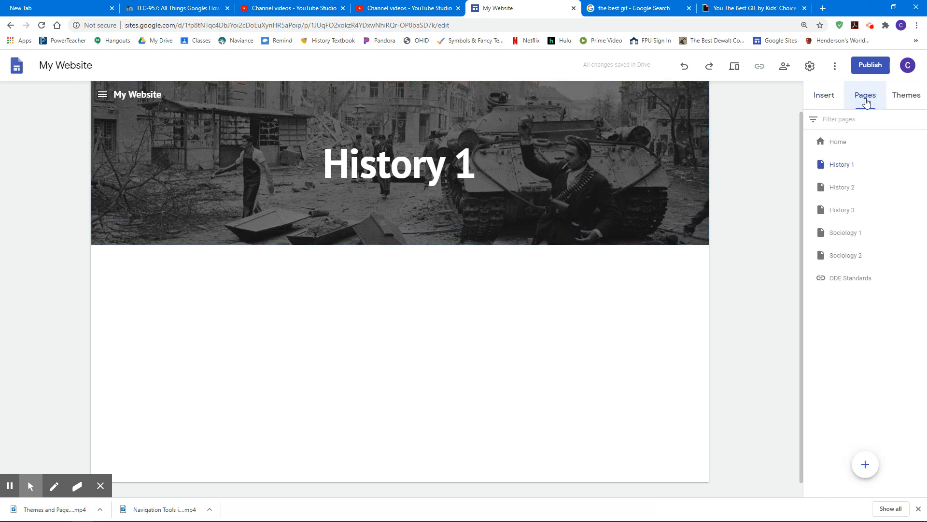
left_click(837, 144)
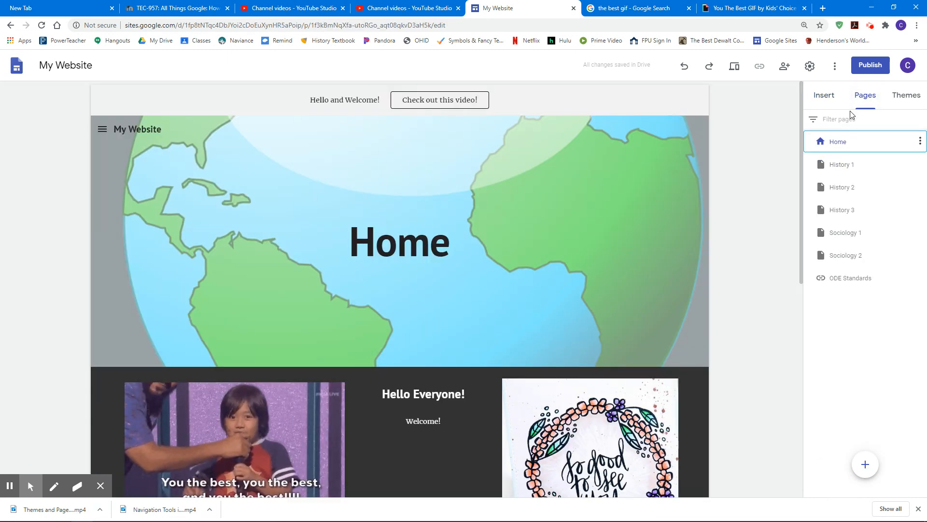
left_click(839, 163)
left_click(838, 188)
left_click(840, 212)
left_click(847, 236)
left_click(847, 261)
left_click(840, 163)
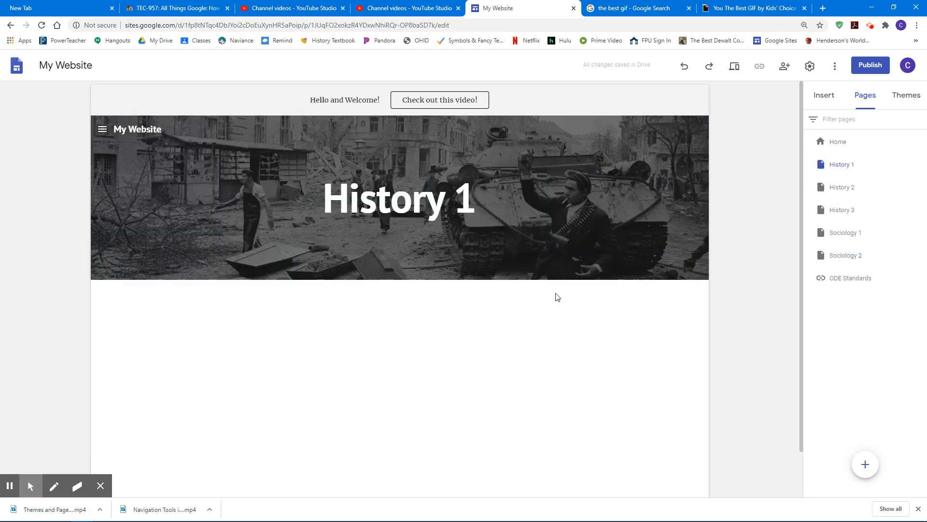
- Insert a collapsible text block on the History 1 page with the heading "The Enlightenment"
left_click(830, 100)
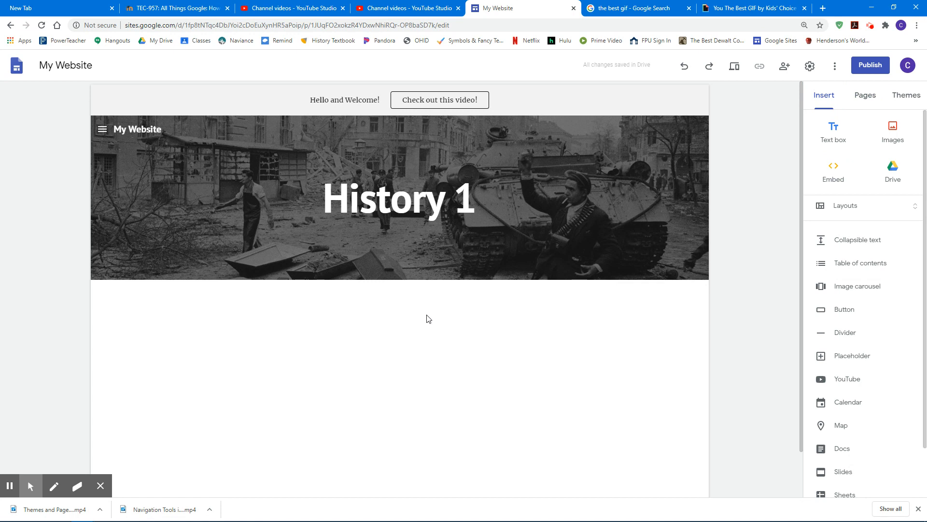
left_click(849, 242)
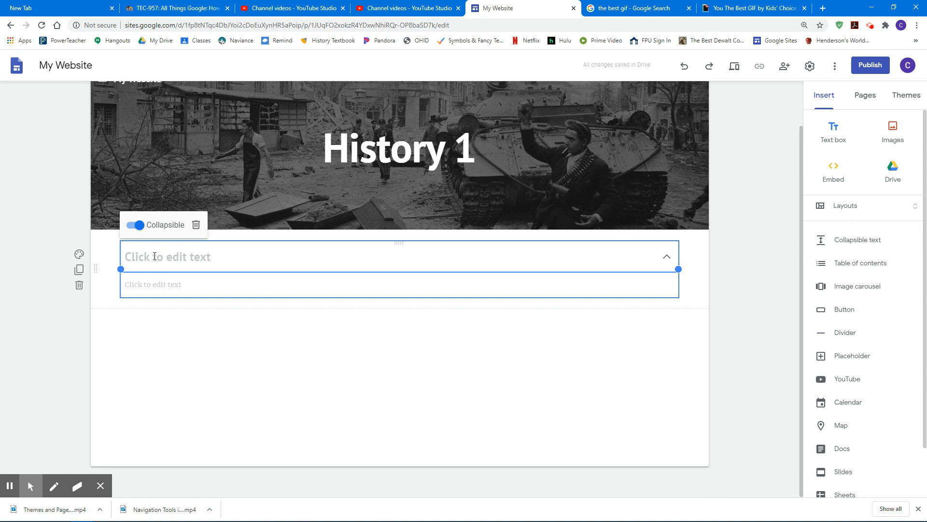
left_click(154, 256)
type("The Enlightenment")
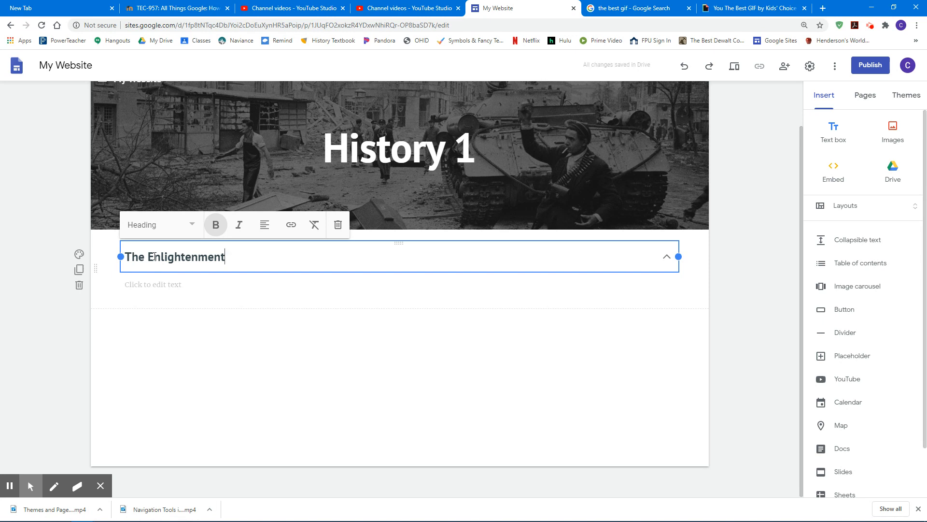
- Fill the collapsible body with the lines "The Scientific Revolution", "Enlightenment Thinkers", "Enlightenment Spreads" and "American Revolution"
left_click(152, 287)
type("The Scie")
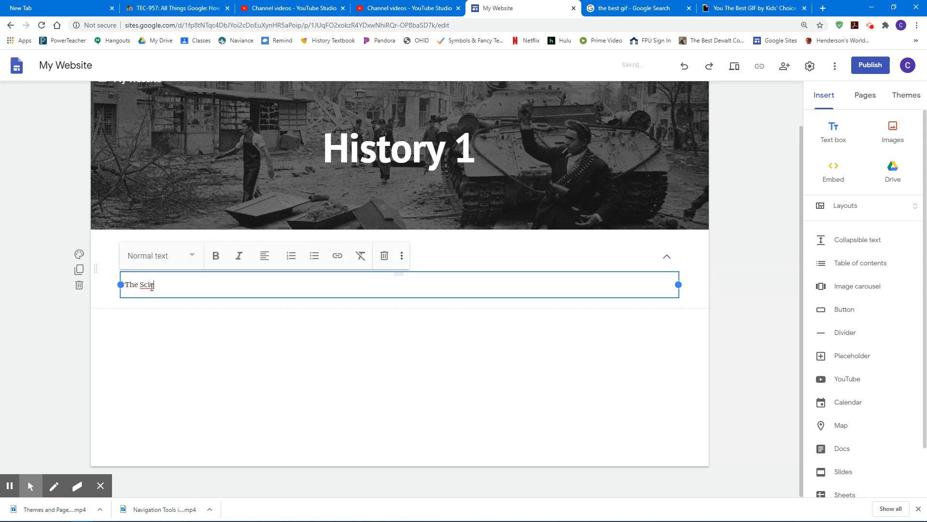
type("ntific Revolution")
key("Return")
type("Enlightenment T")
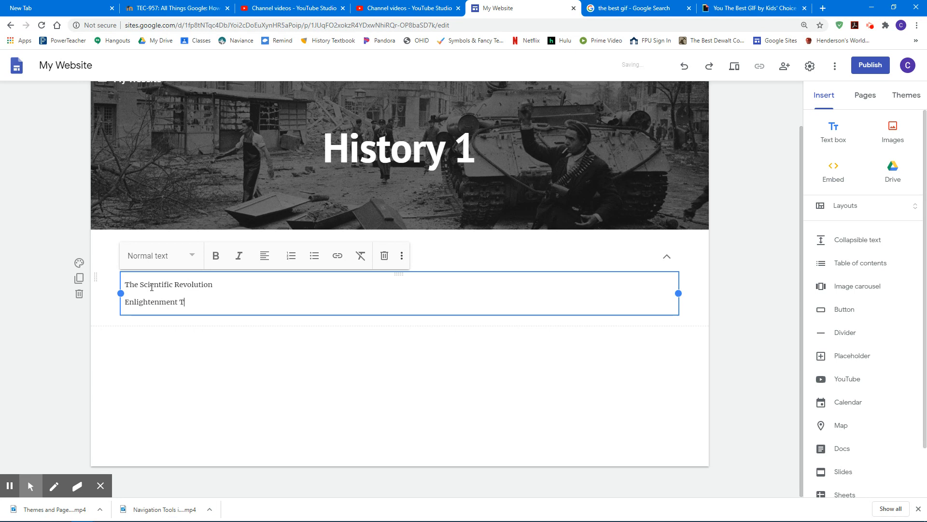
type("hinkers")
key("Return")
type("Enlightenment")
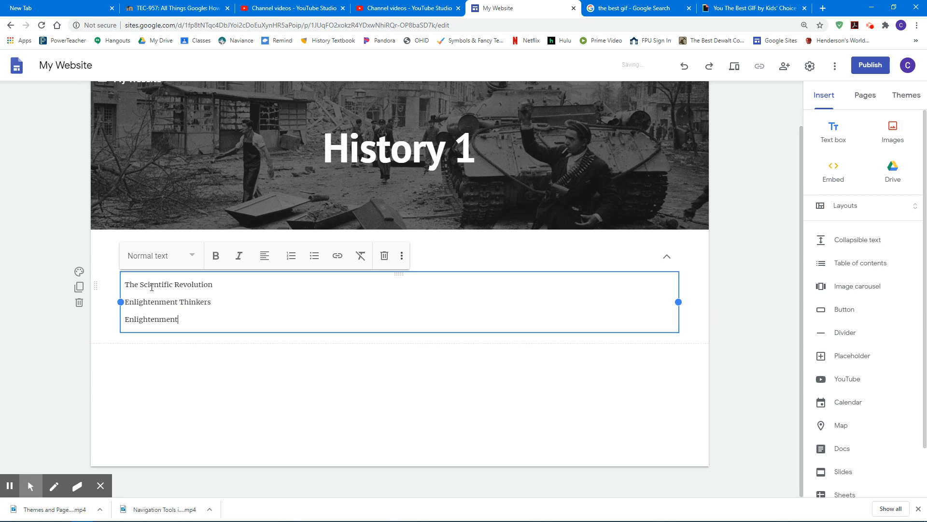
type(" Spreads")
key("Return")
type("American")
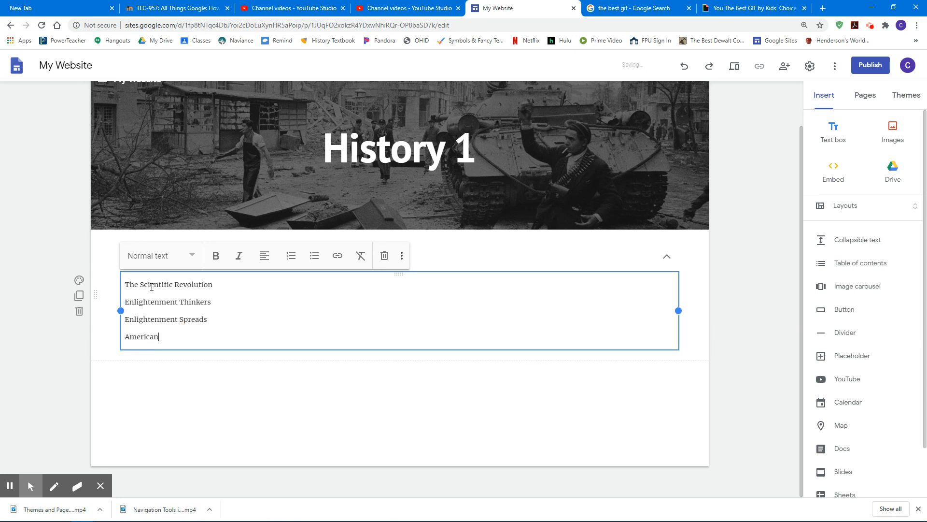
type(" Revolution")
- Collapse "The Enlightenment" block and expand it once to check its list of topics
left_click(756, 227)
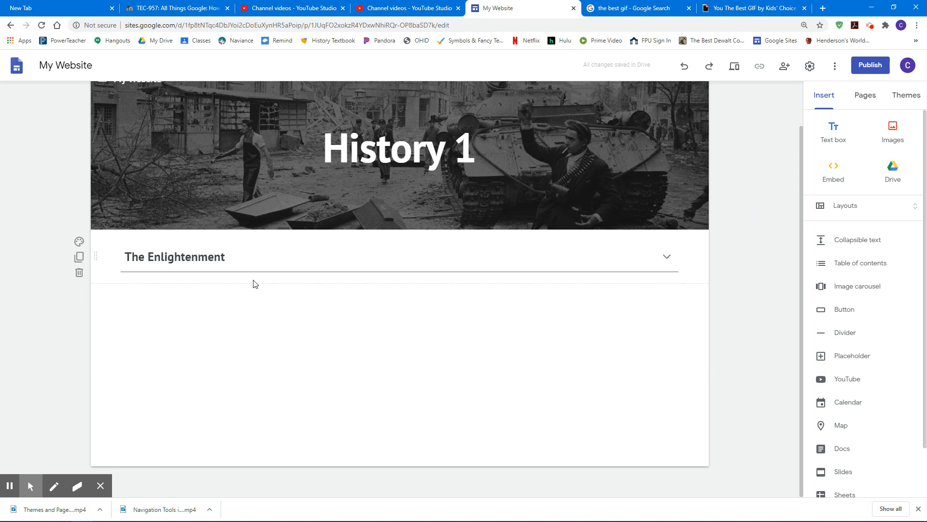
left_click(668, 261)
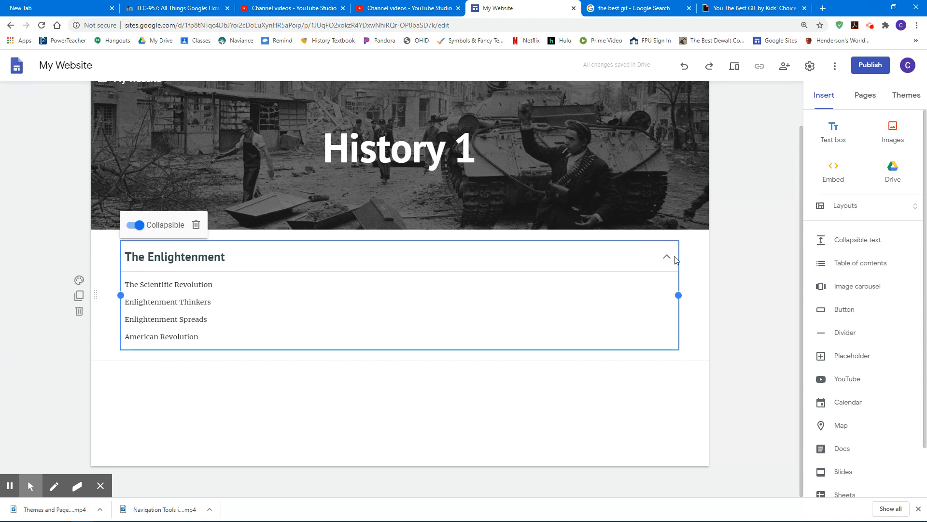
left_click(742, 274)
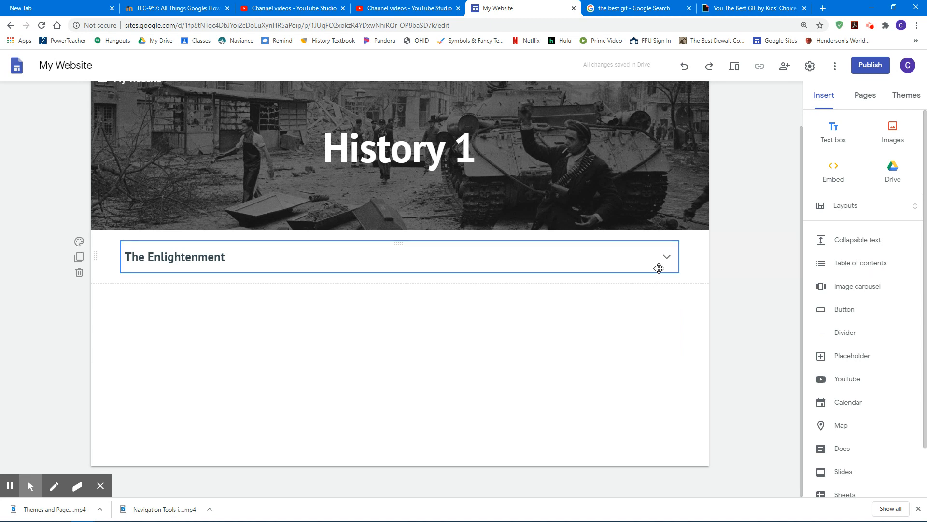
- Preview the site and look over the Home page
left_click(736, 75)
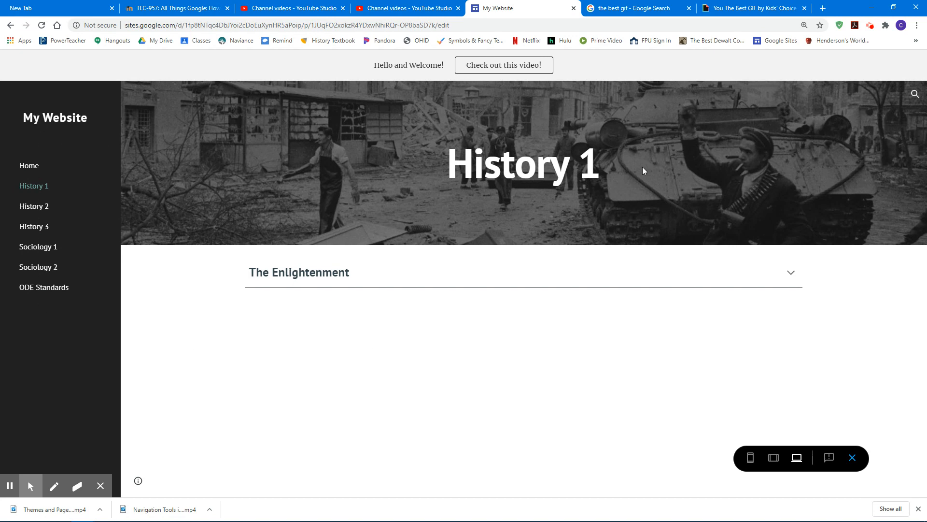
left_click(39, 164)
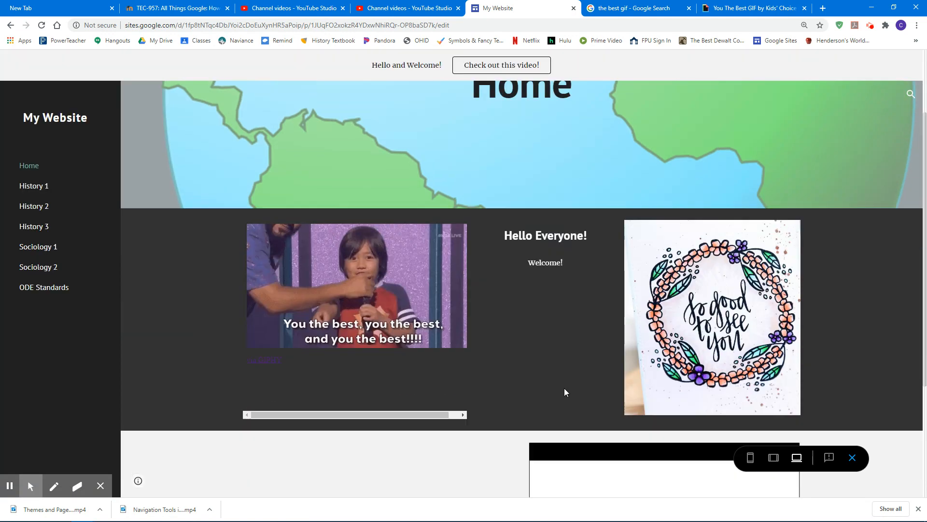
scroll(562, 388, "down", 5)
scroll(562, 389, "up", 5)
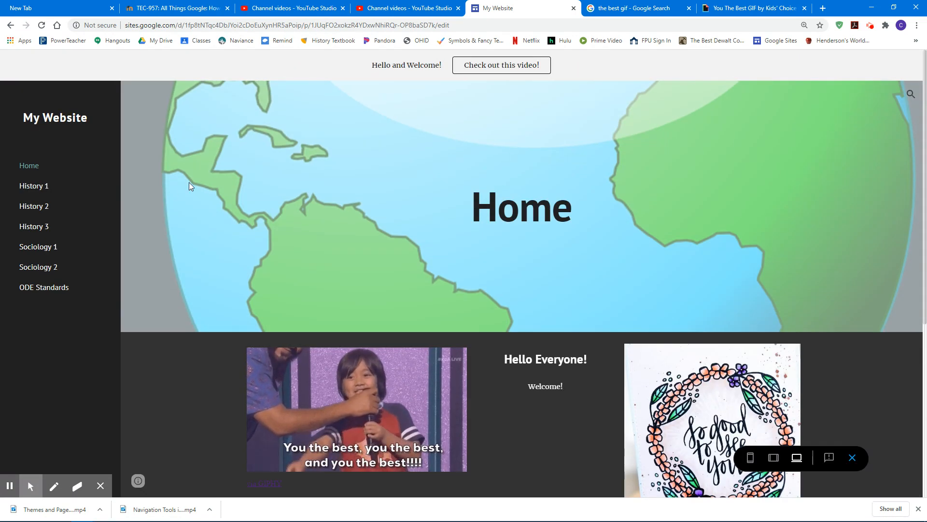
- Expand "The Enlightenment" block on the previewed History 1 page and exit the preview
left_click(36, 186)
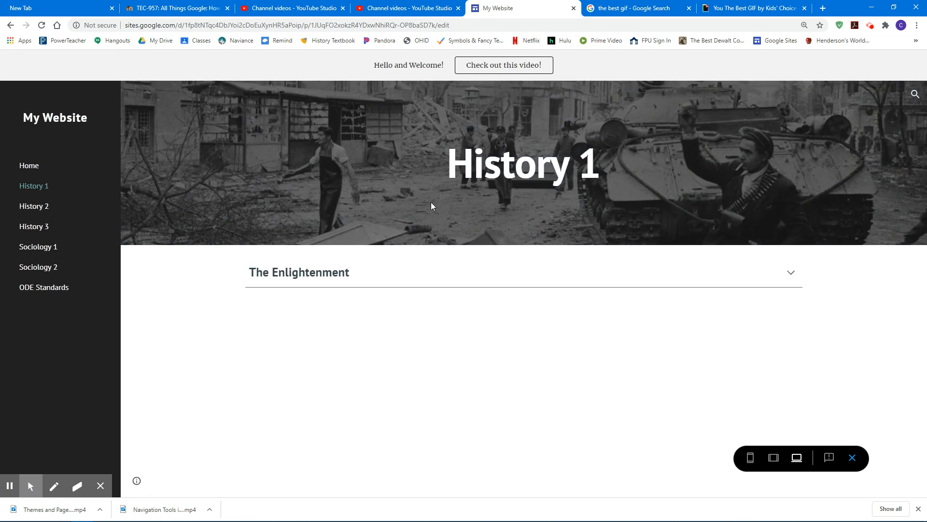
left_click(753, 267)
right_click(295, 328)
left_click(374, 303)
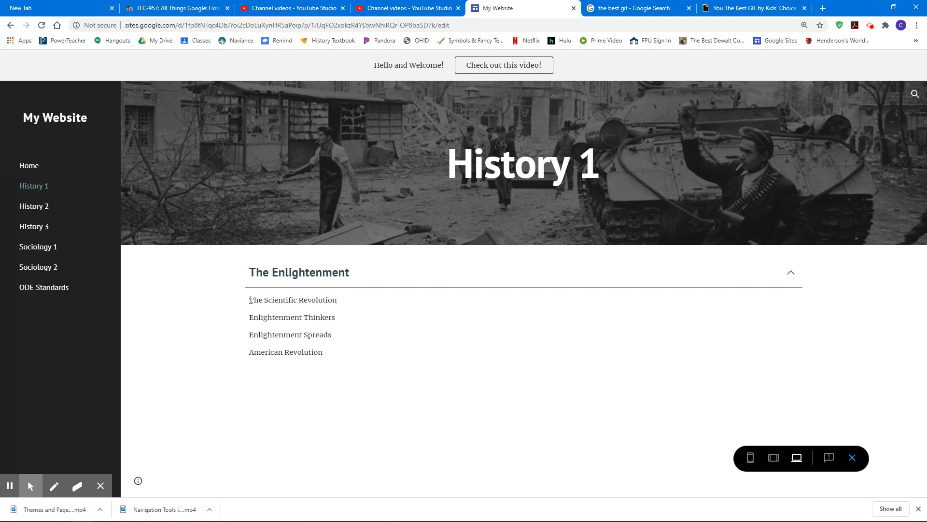
left_click(853, 457)
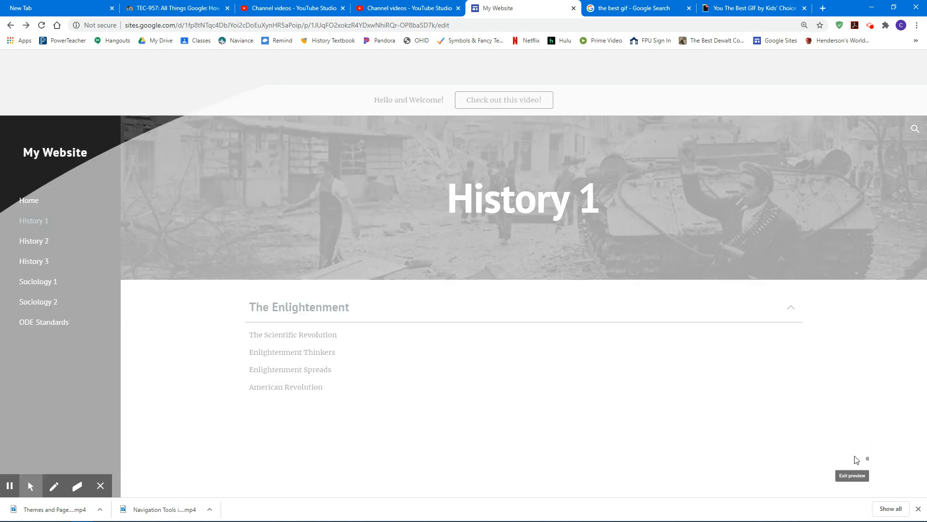
- Add a subpage named "Enlightenment" under the History 1 page
left_click(861, 102)
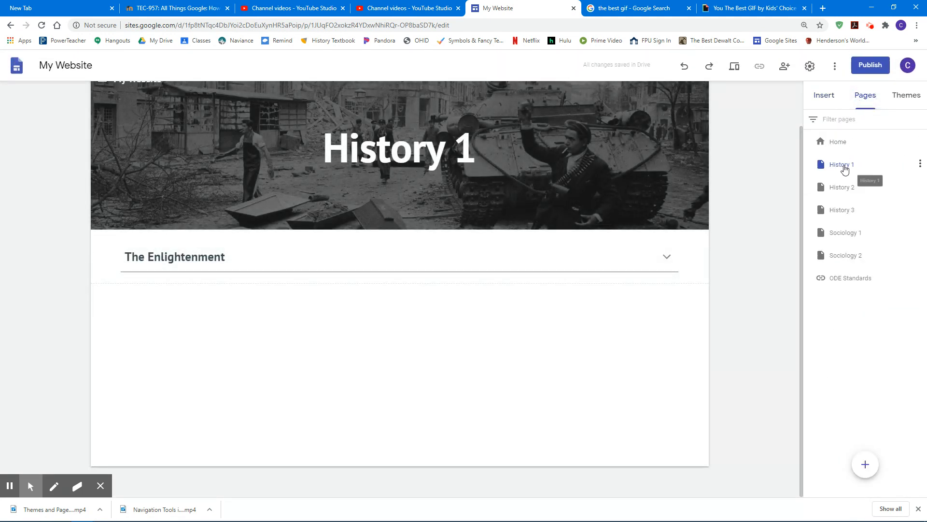
left_click(921, 166)
left_click(868, 242)
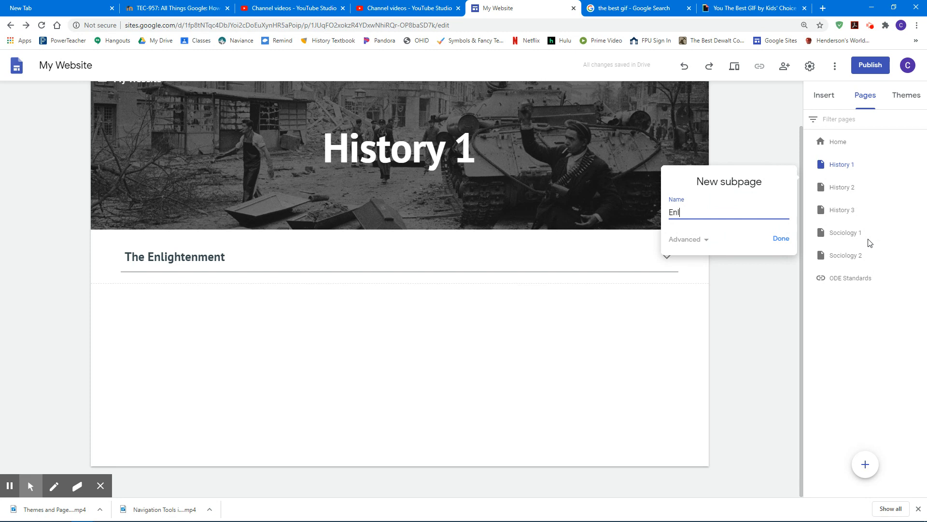
type("Enlightenment")
key("Return")
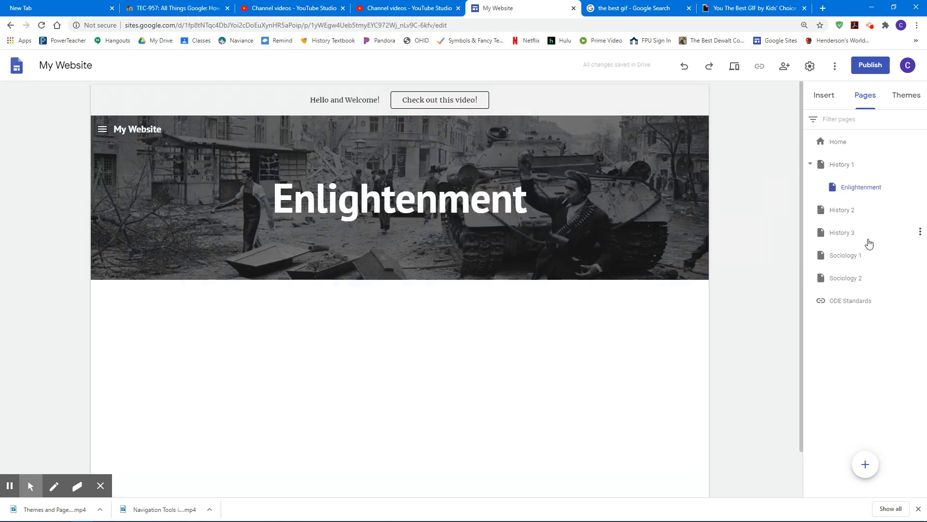
- Add a subpage named "Scientific Revolution" under the Enlightenment page
left_click(919, 187)
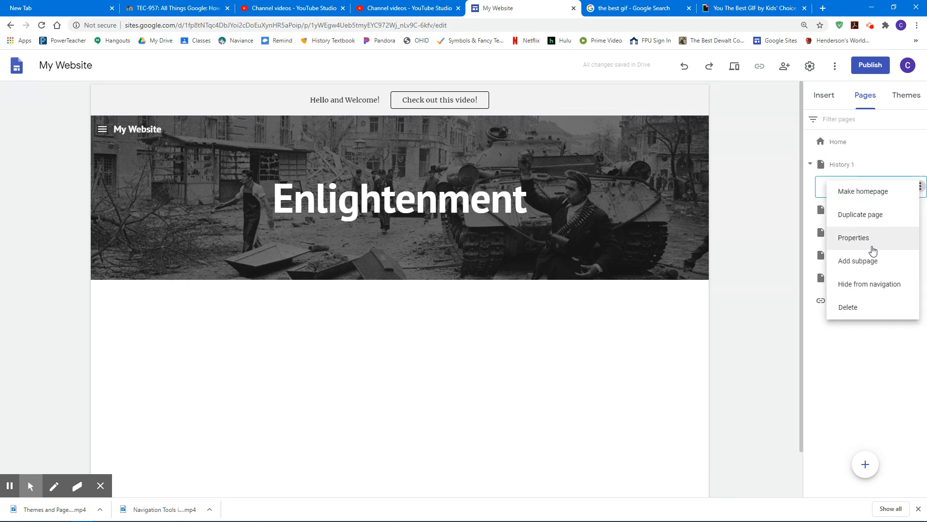
left_click(870, 261)
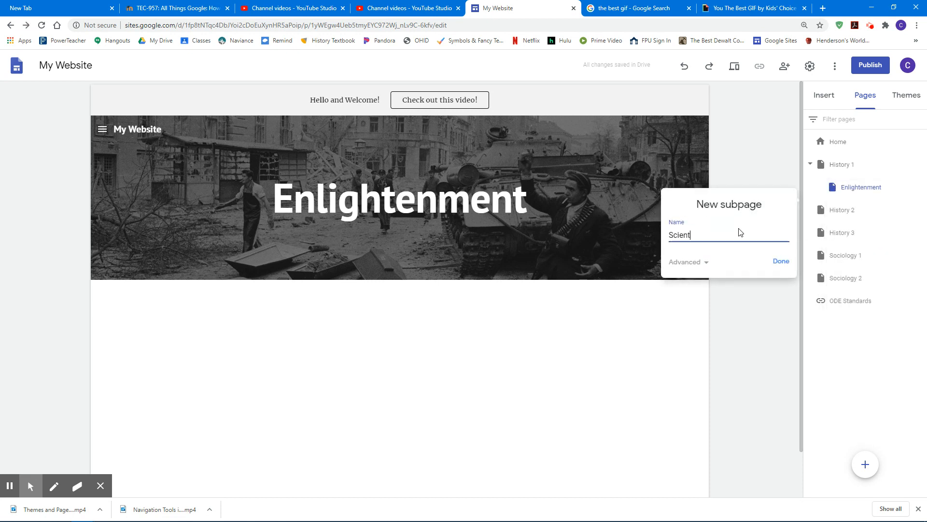
type("Revolution")
left_click(785, 262)
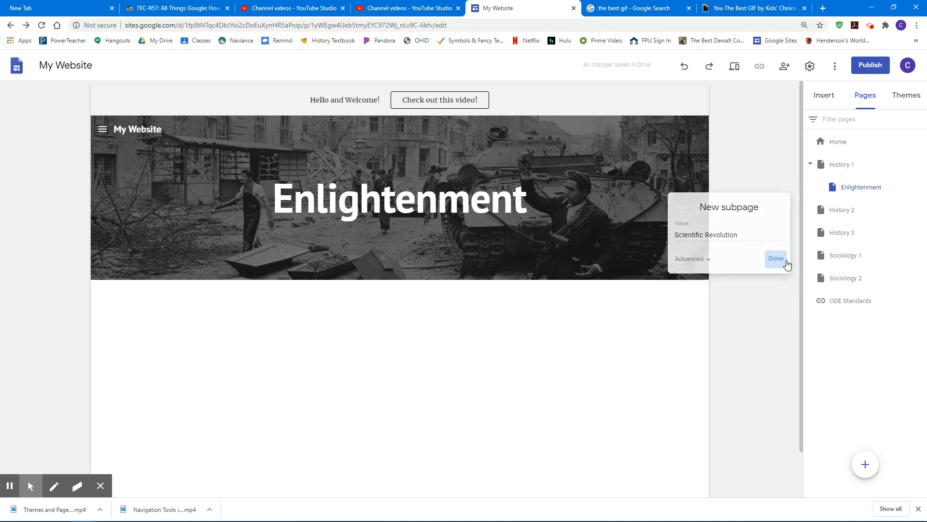
- Link the line "The Scientific Revolution" in History 1's collapsible block to the site's Scientific Revolution page
left_click(840, 165)
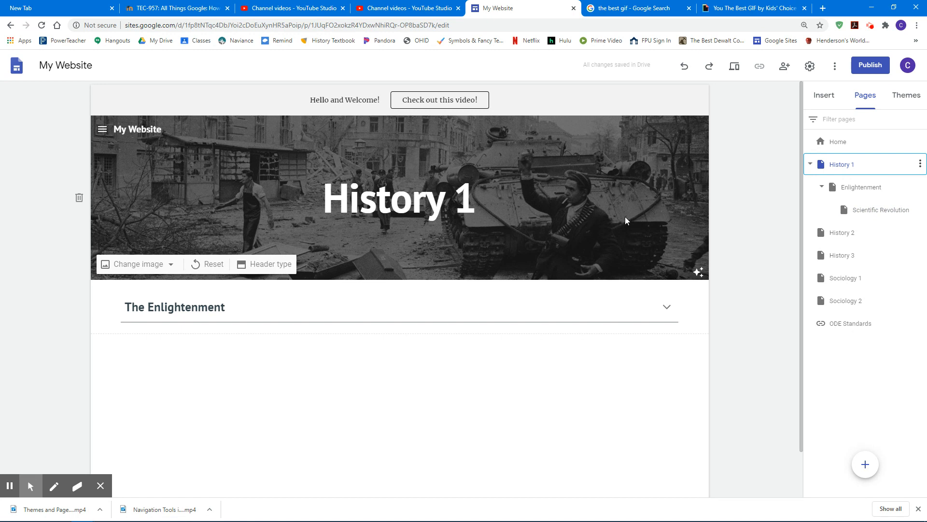
left_click(667, 308)
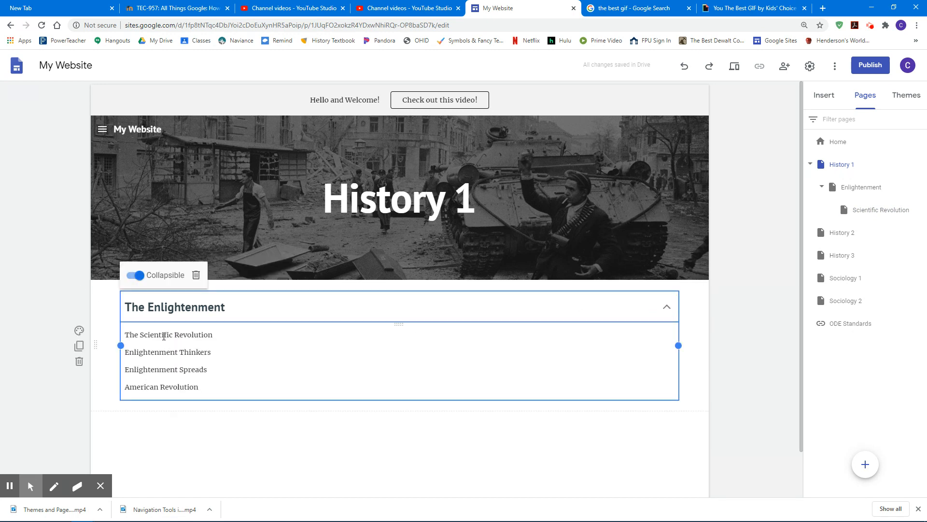
left_click_drag(127, 334, 212, 335)
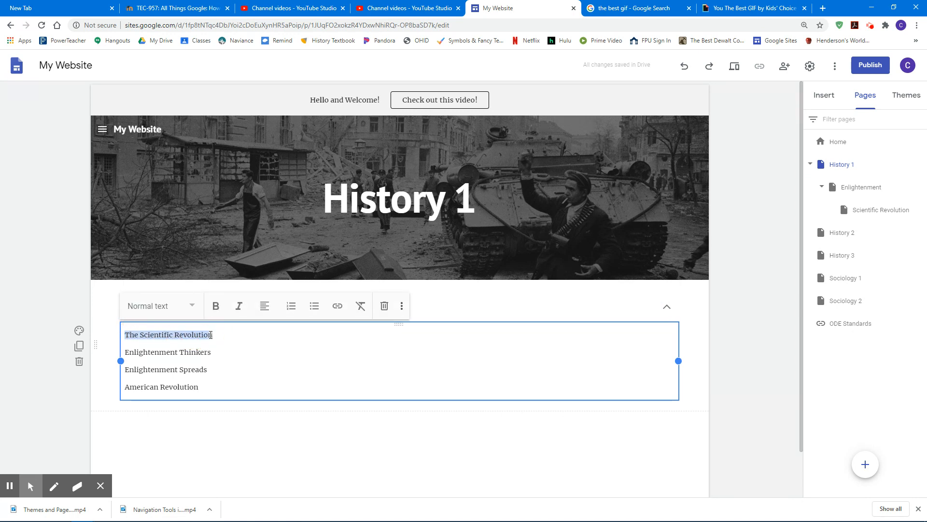
left_click(339, 307)
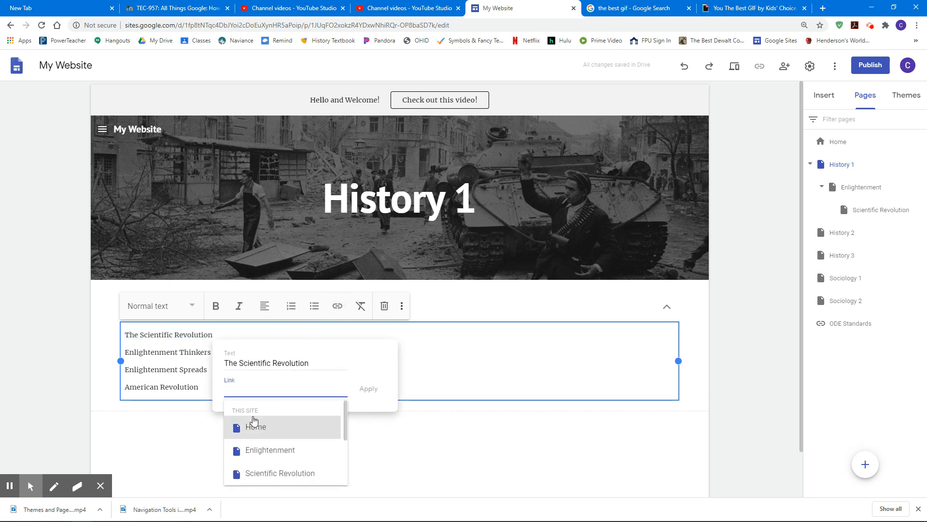
scroll(275, 421, "down", 2)
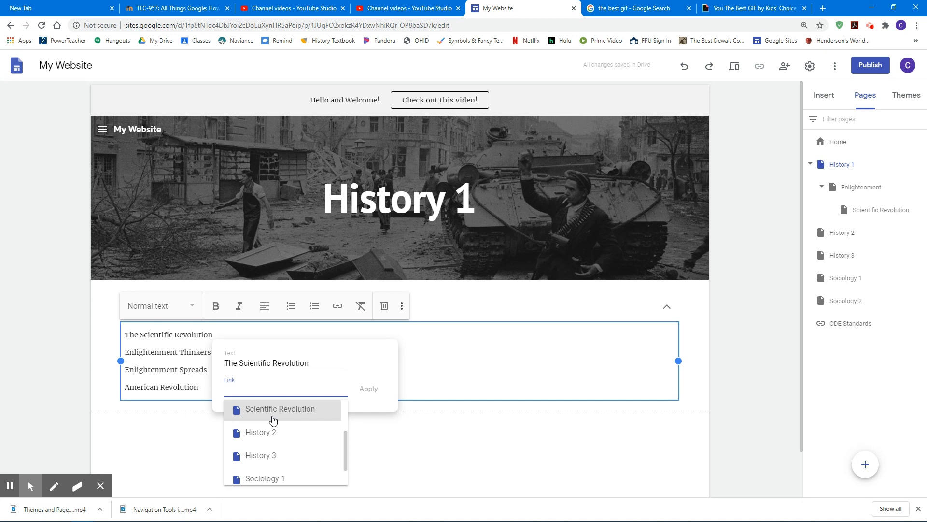
left_click(263, 410)
left_click(368, 389)
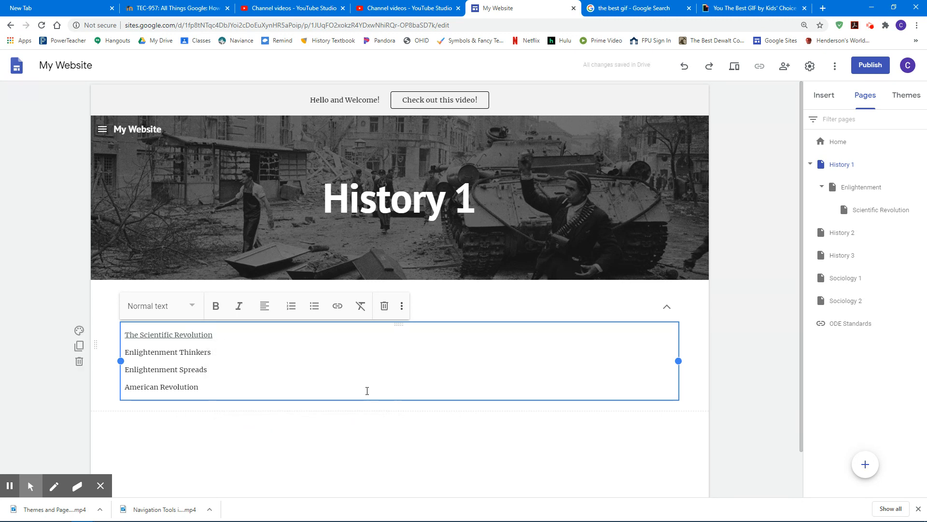
- Link the collapsible heading "The Enlightenment" on History 1 to the site's Enlightenment page
left_click(483, 307)
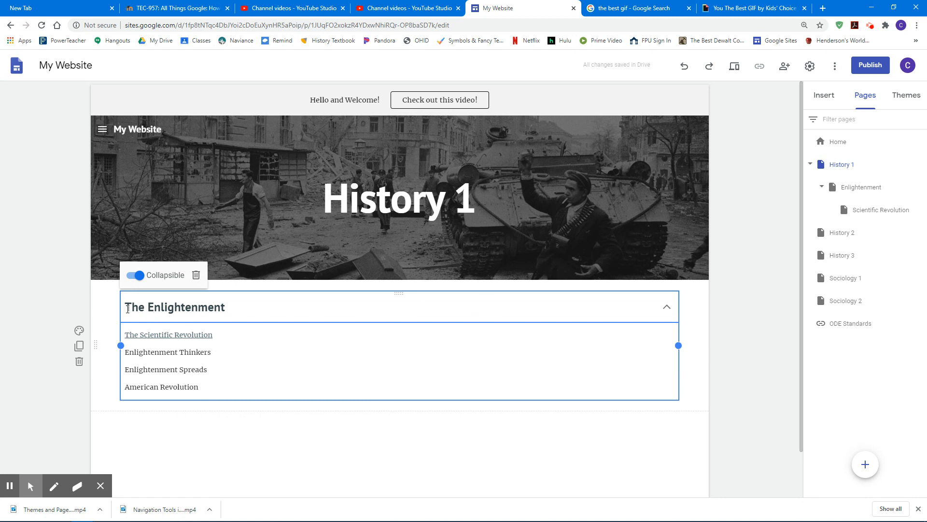
left_click_drag(127, 306, 227, 309)
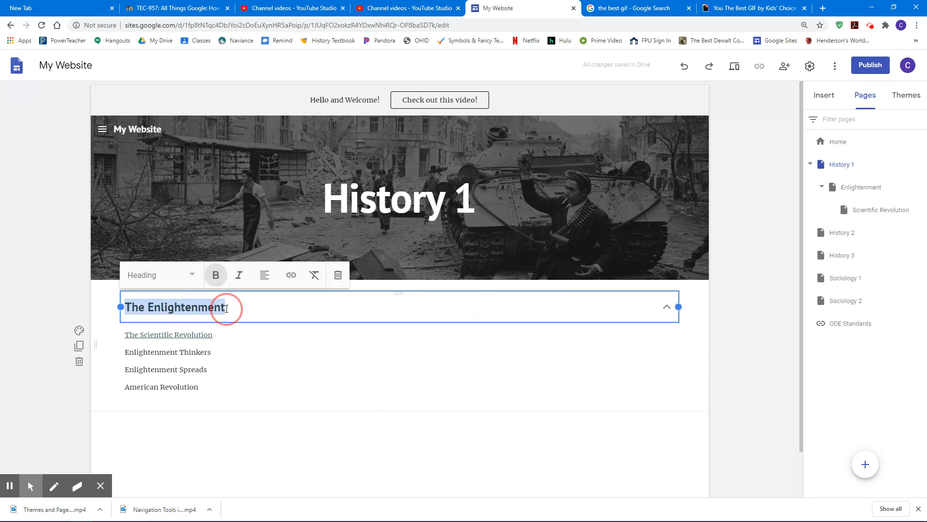
left_click(291, 276)
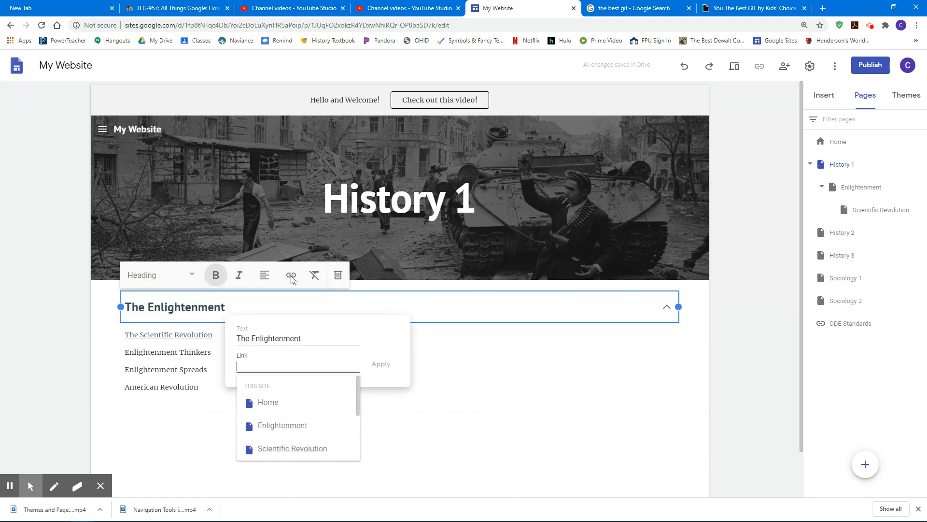
left_click(281, 431)
left_click(378, 366)
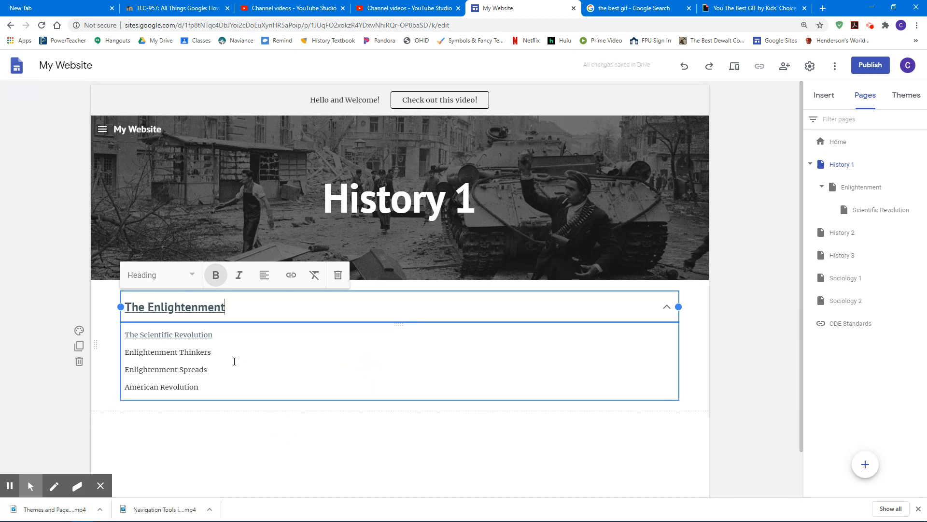
left_click(748, 234)
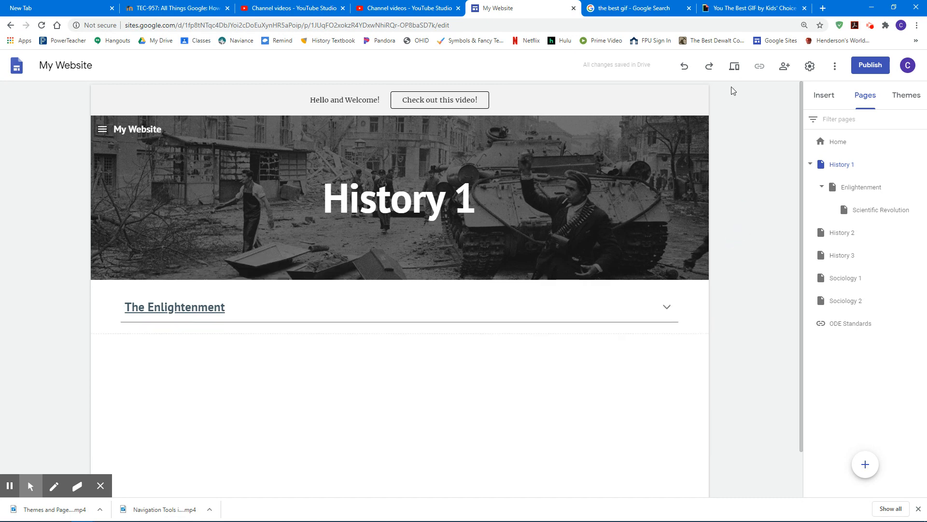
- Preview the site, test the "The Enlightenment" and "The Scientific Revolution" links on History 1, and exit the preview
left_click(735, 71)
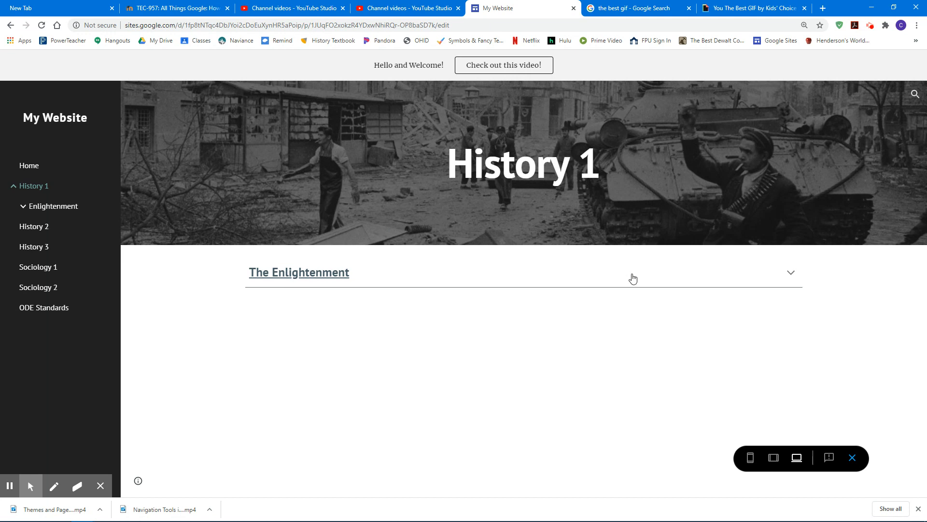
left_click(307, 273)
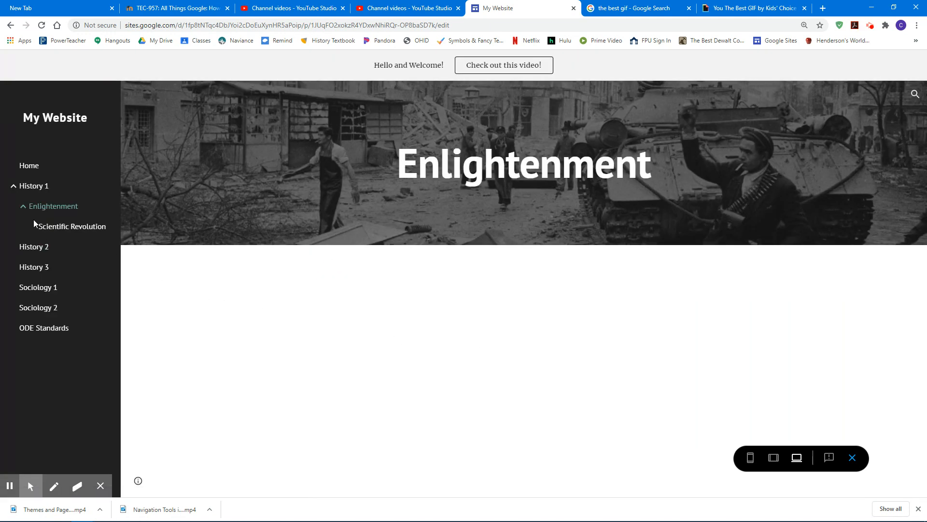
left_click(30, 190)
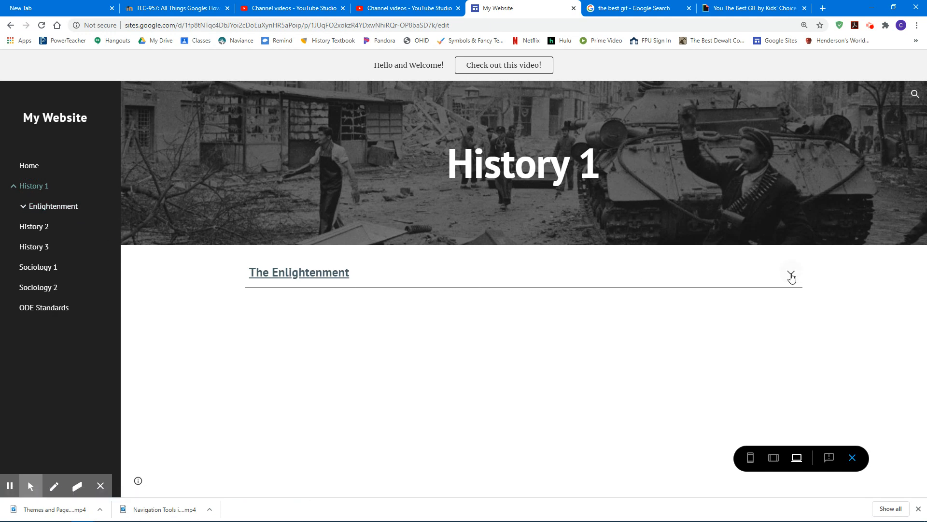
left_click(790, 273)
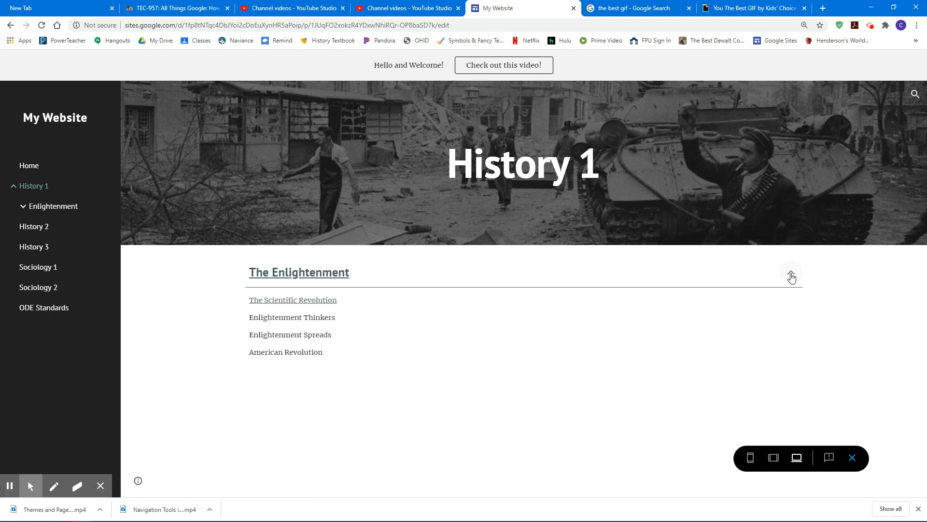
left_click(317, 300)
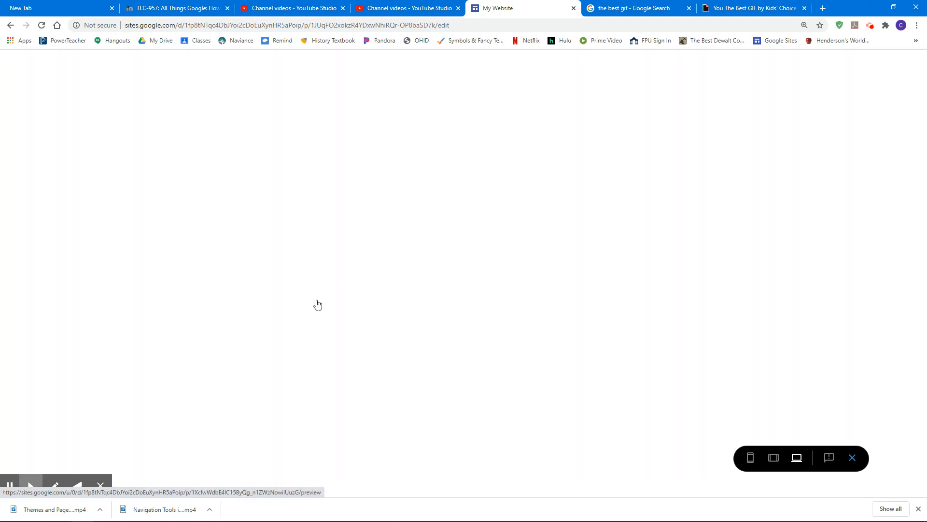
left_click(504, 386)
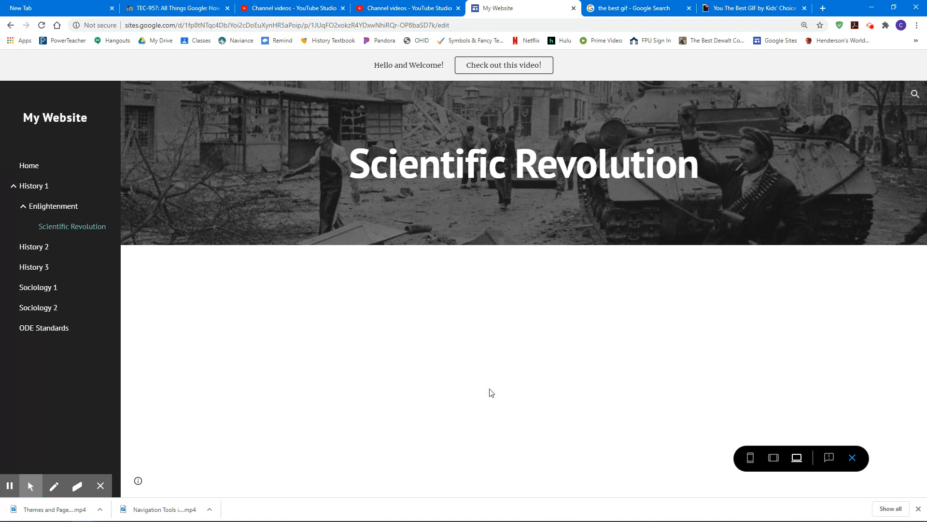
left_click(862, 460)
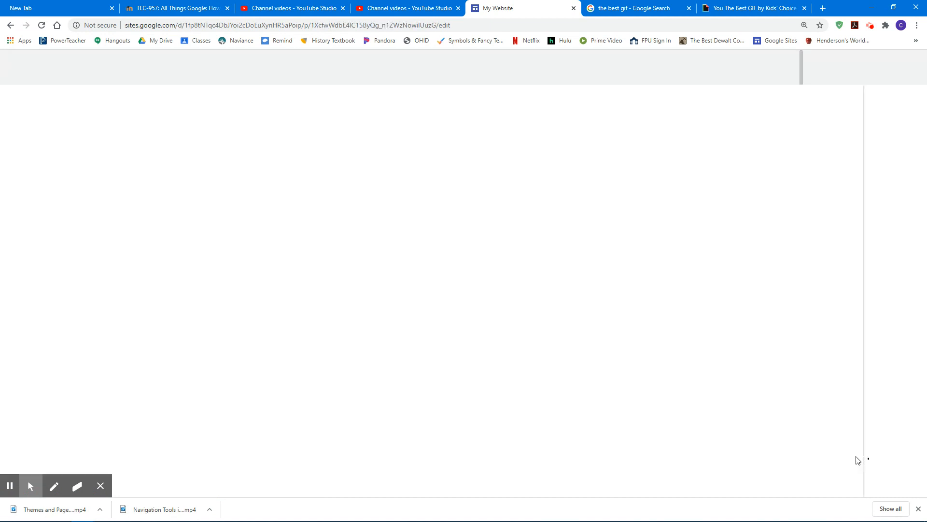
- Look through the History 1, Enlightenment, Scientific Revolution and History 2 pages in the editor
mouse_move(253, 246)
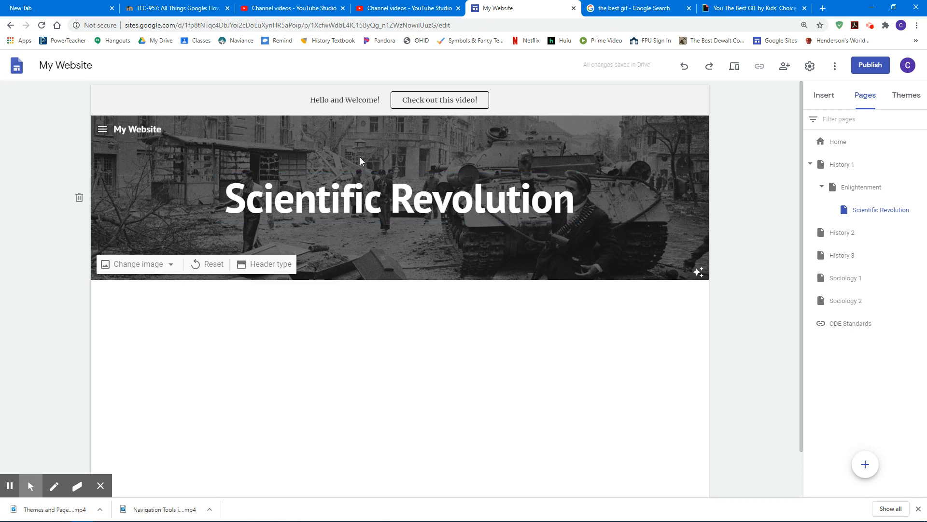
left_click(838, 165)
left_click(855, 188)
left_click(858, 209)
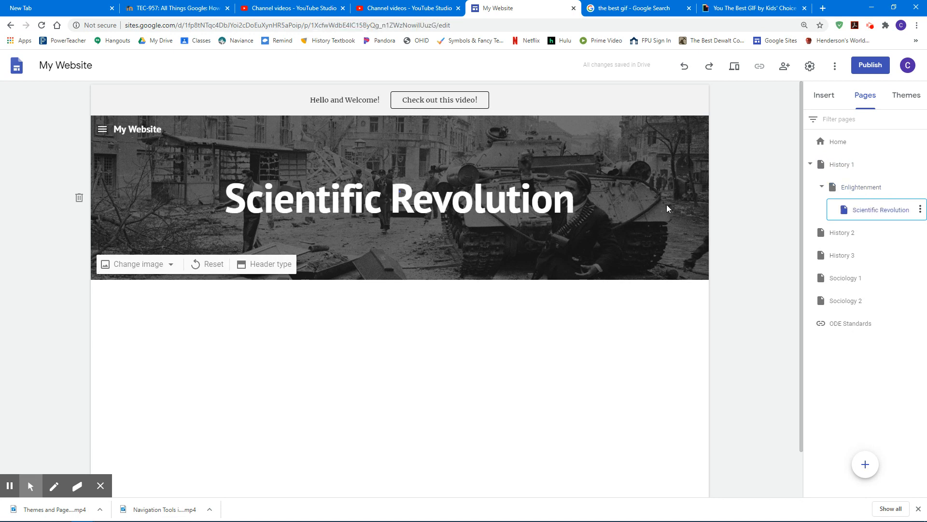
left_click(826, 234)
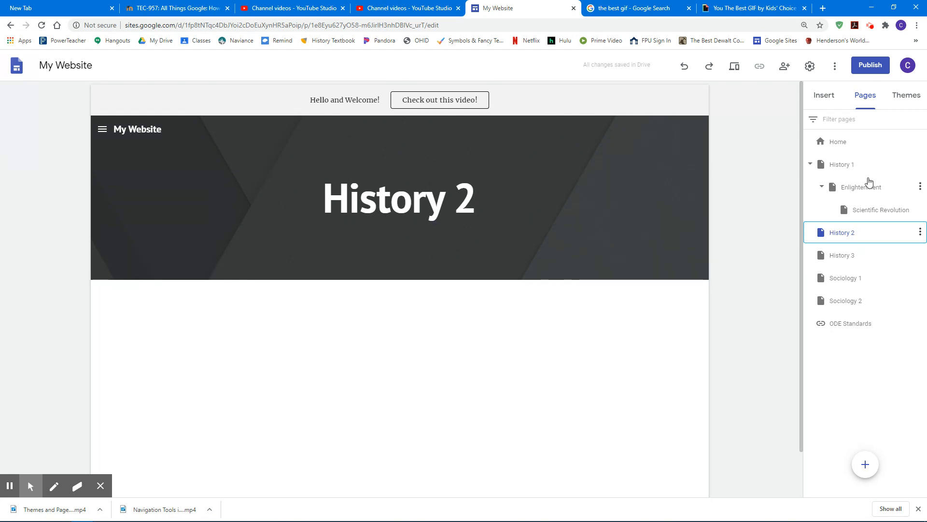
- Start an image carousel on the History 1 page and choose Google Image Search as the source for its first image
left_click(847, 166)
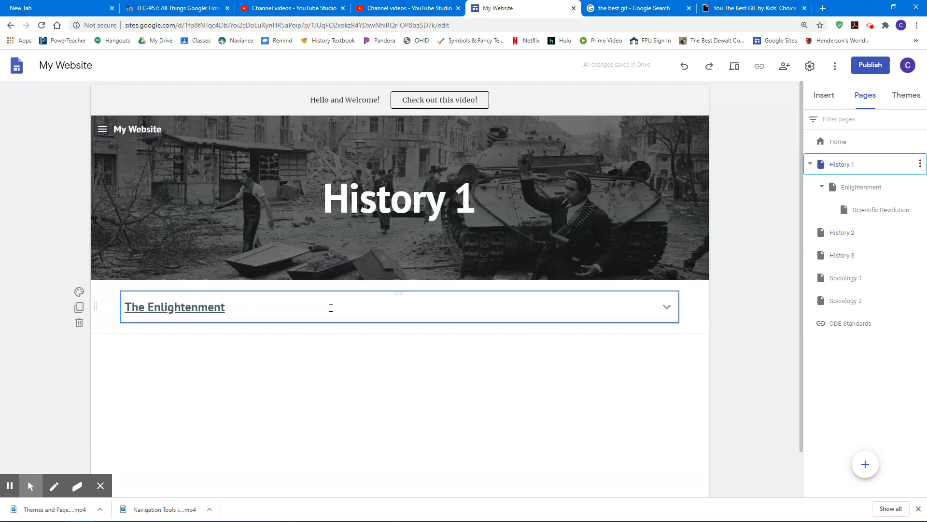
left_click(824, 97)
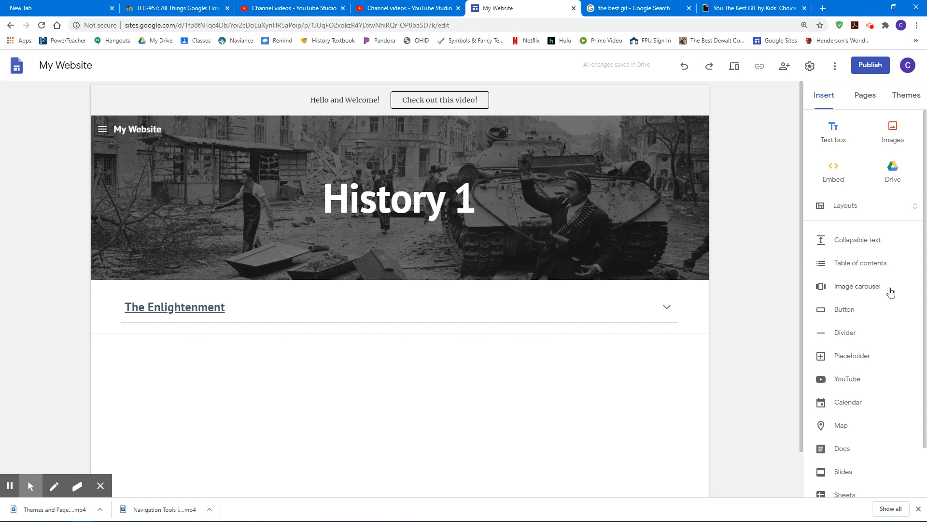
left_click(857, 287)
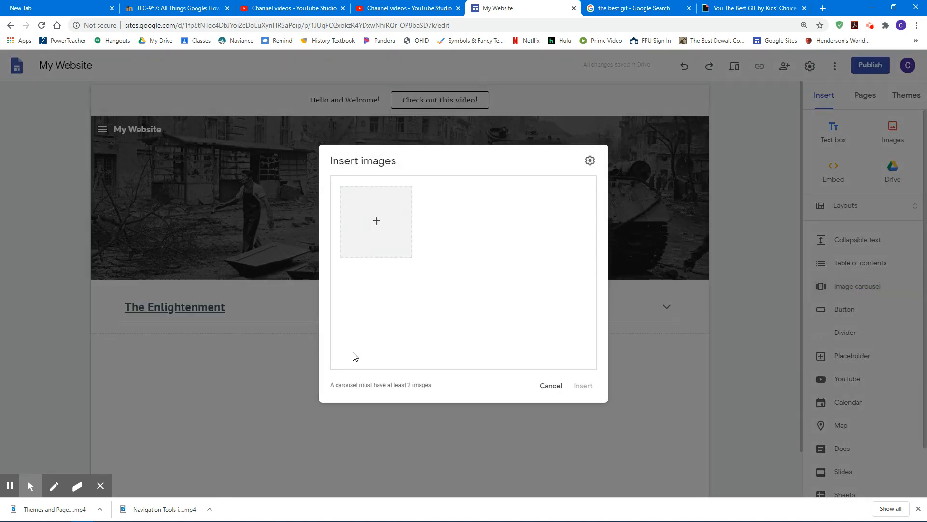
left_click(376, 223)
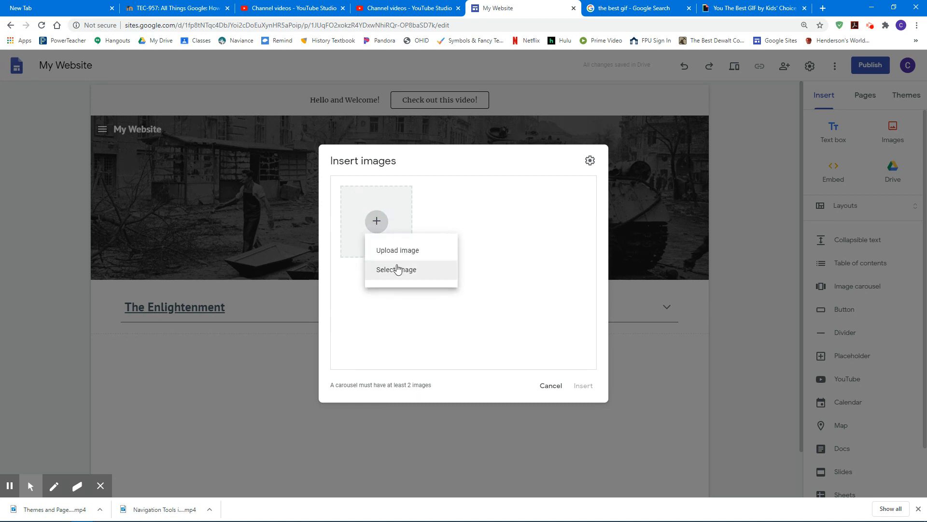
left_click(397, 269)
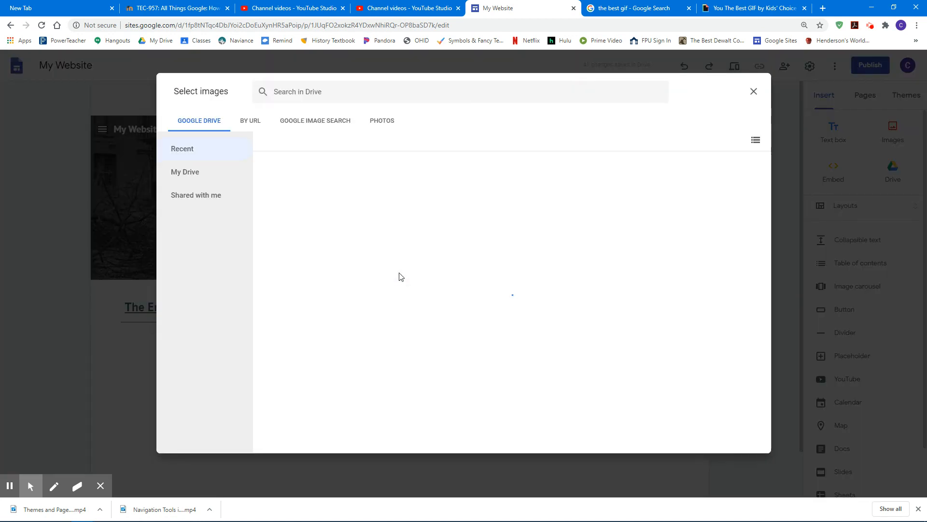
left_click(327, 122)
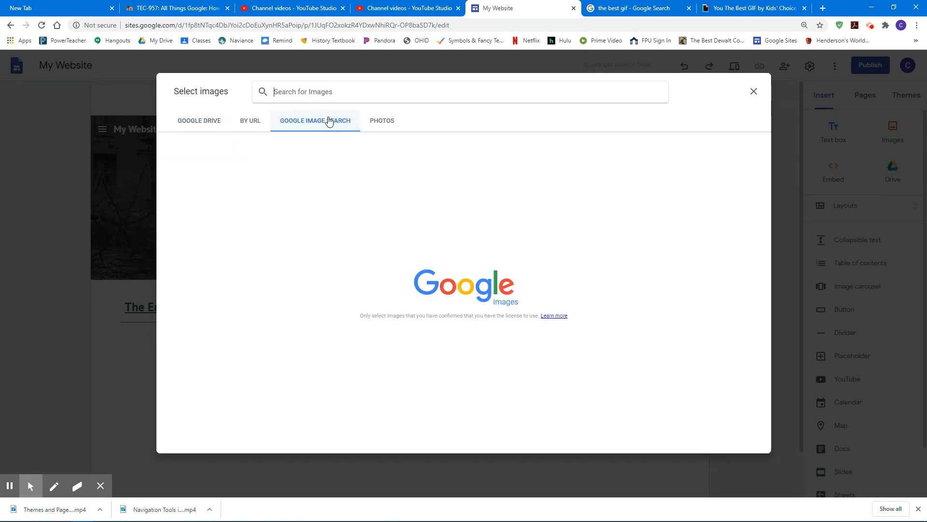
type("history")
key("BackSpace")
key("BackSpace")
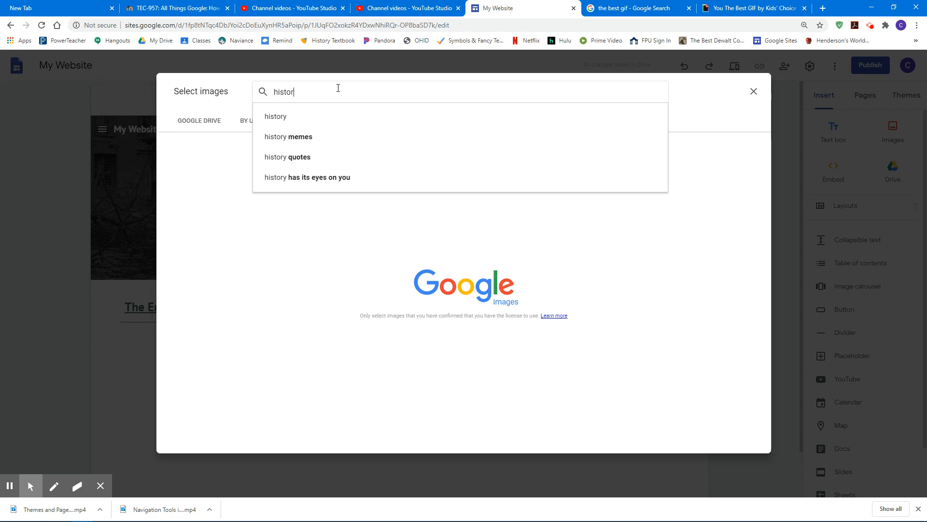
key("BackSpace")
key("BackSpace")
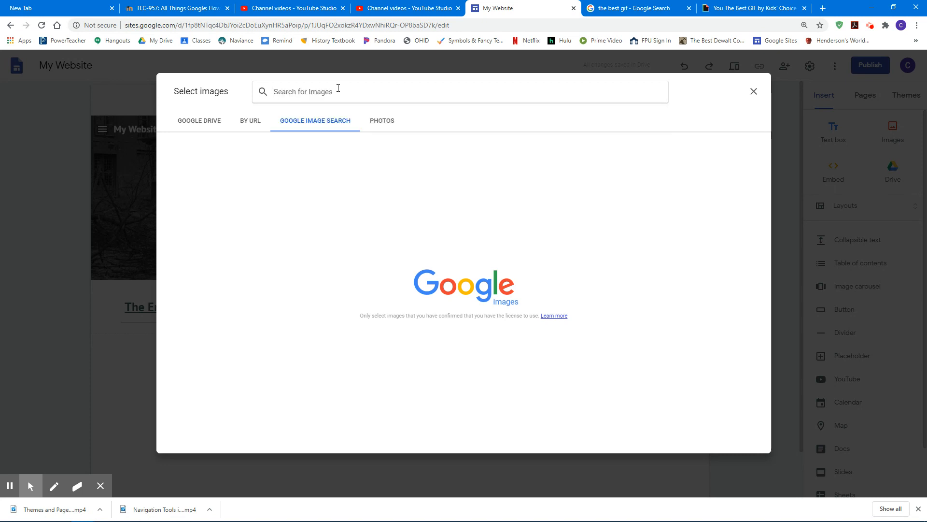
- Search images for "enlightenment thinkiers" and add the profile portrait, brown-robed seated portrait, indoor gathering painting and flag-bearing battle painting to the carousel
type("enlightenment thinkiers")
key("Return")
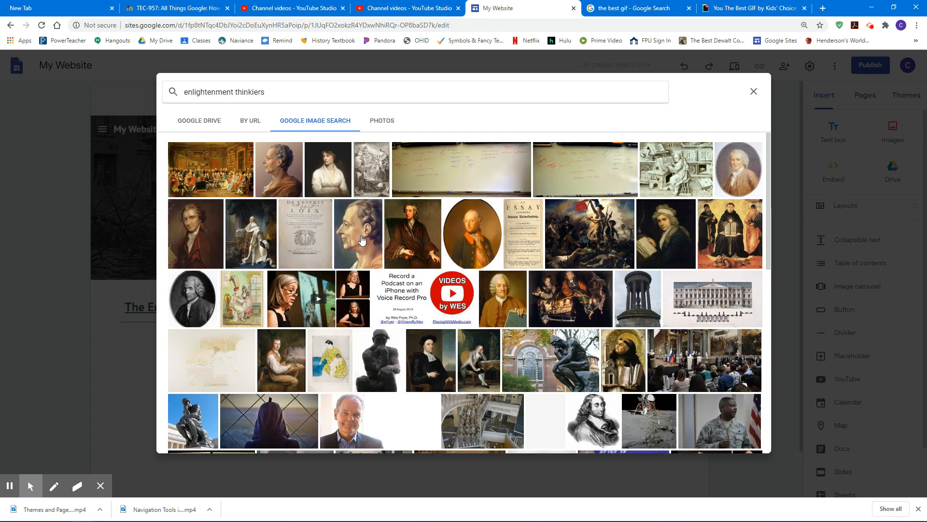
left_click(361, 240)
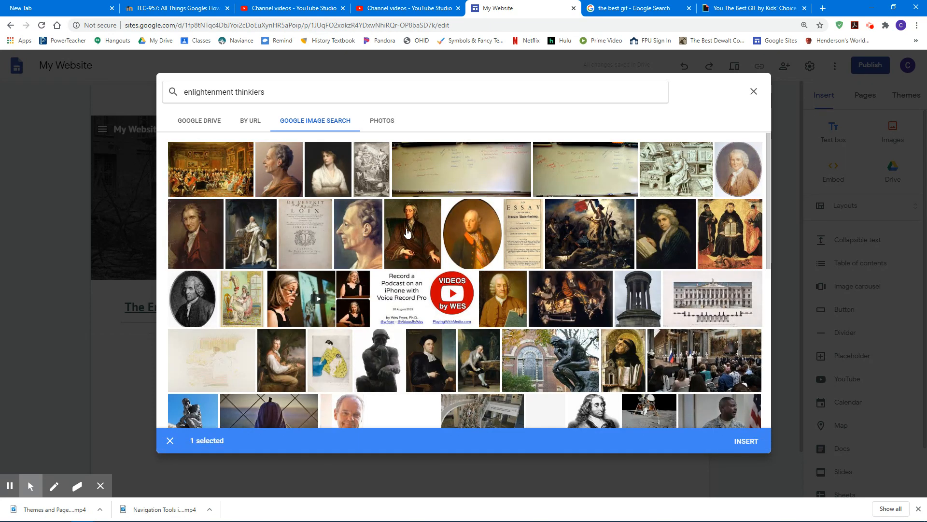
left_click(407, 234)
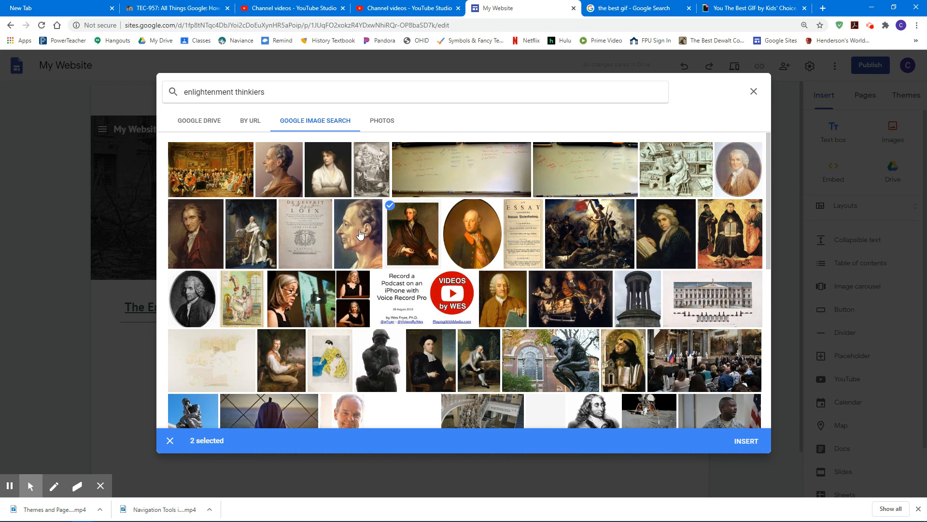
left_click(366, 264)
left_click(218, 176)
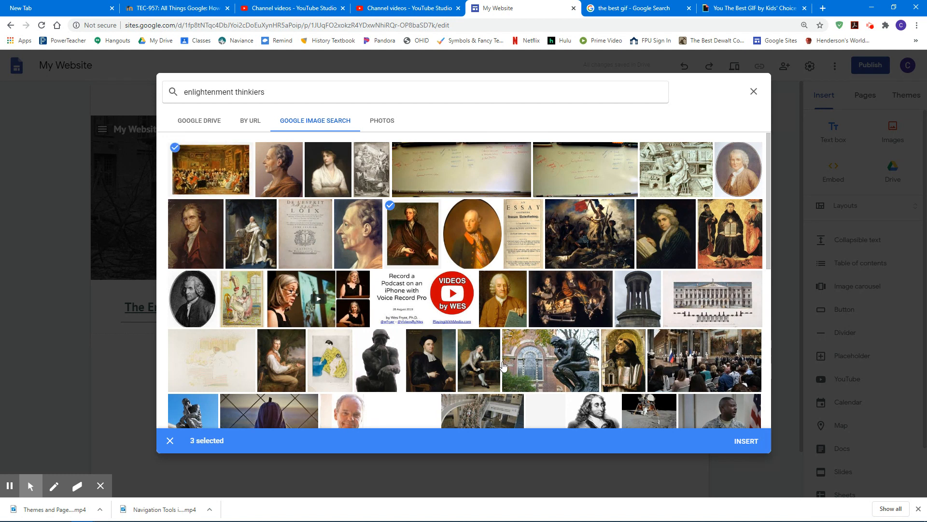
scroll(550, 361, "down", 2)
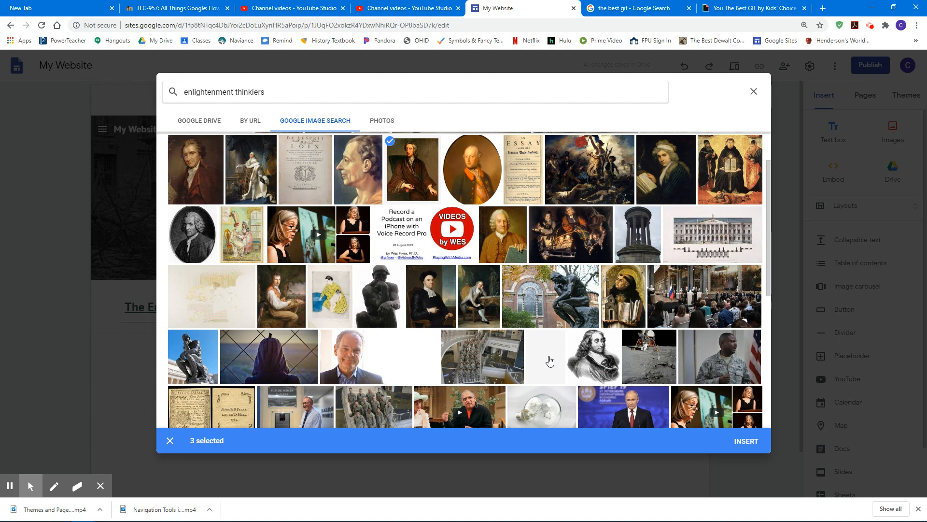
scroll(550, 361, "down", 2)
scroll(549, 361, "up", 2)
scroll(550, 361, "up", 2)
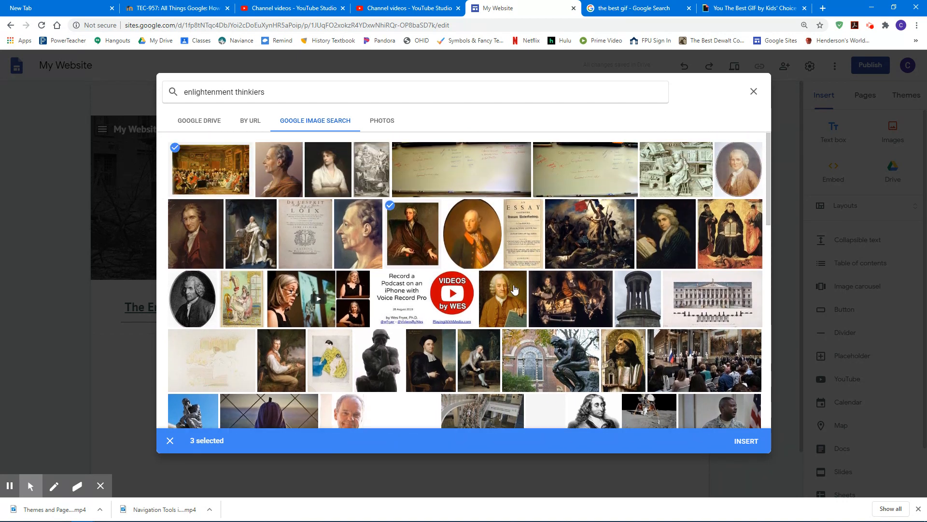
left_click(585, 223)
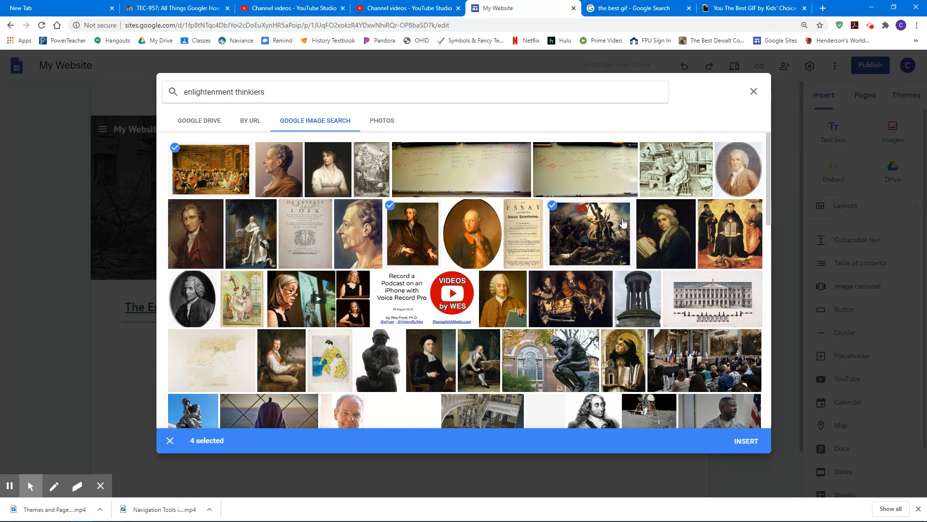
left_click(746, 442)
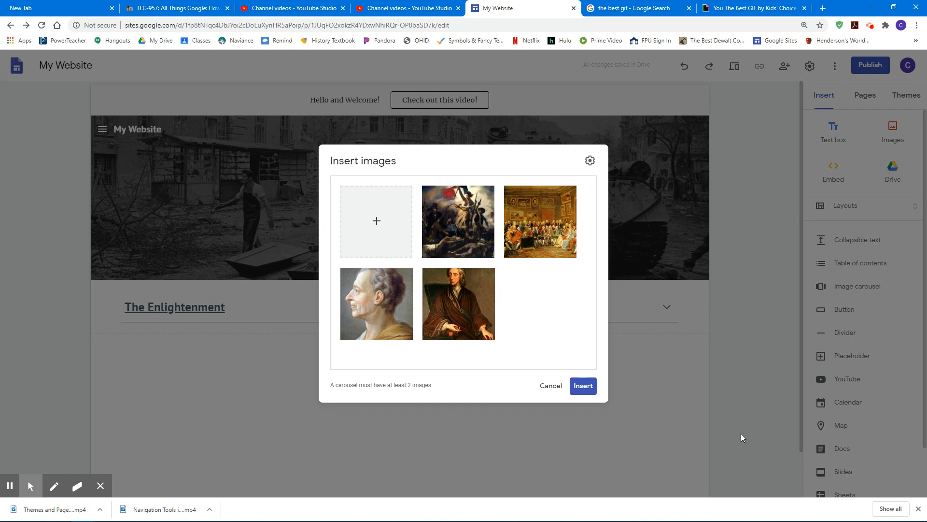
- Caption the flag-bearing battle painting "French Revolution" and the indoor gathering painting "Salon"
mouse_move(427, 230)
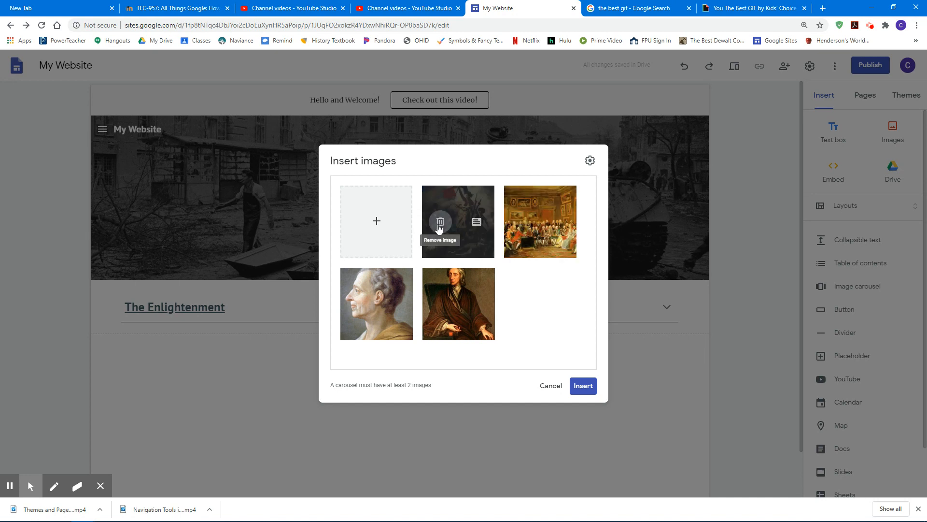
left_click(476, 224)
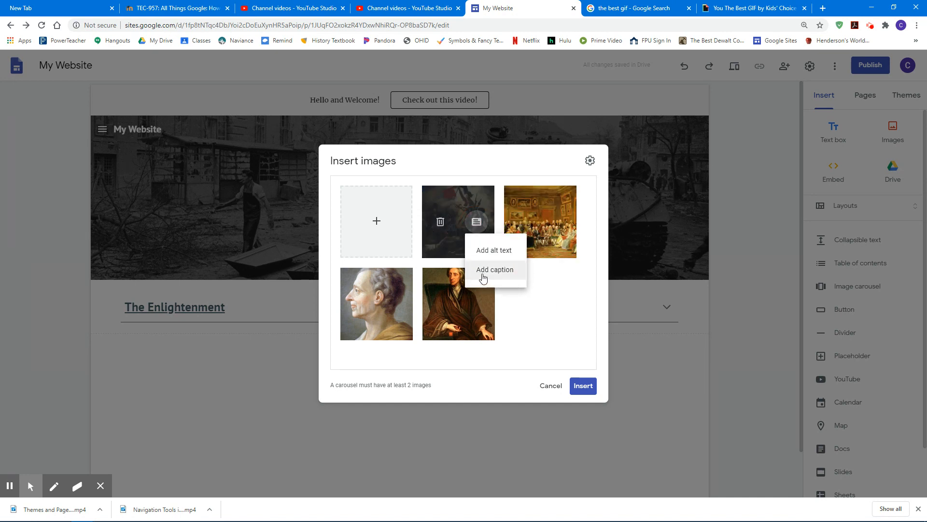
left_click(483, 270)
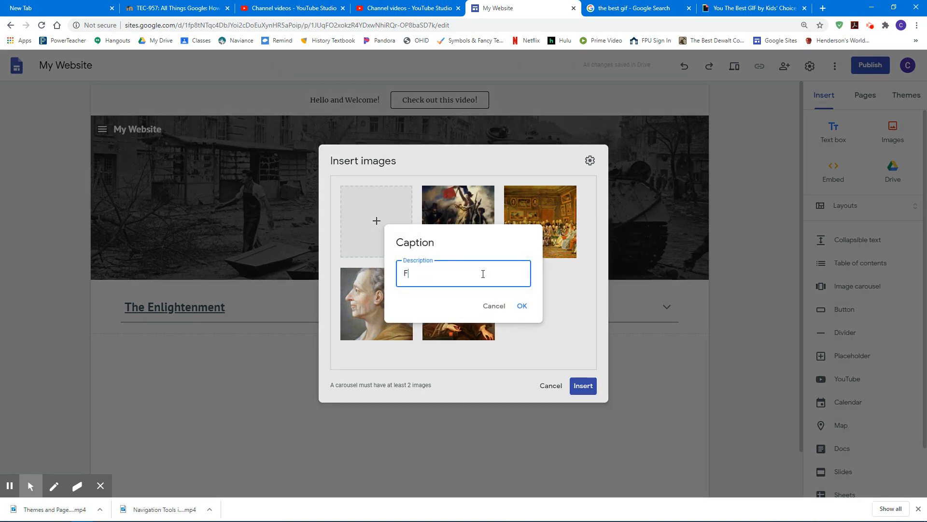
type("French Revolution")
key("Return")
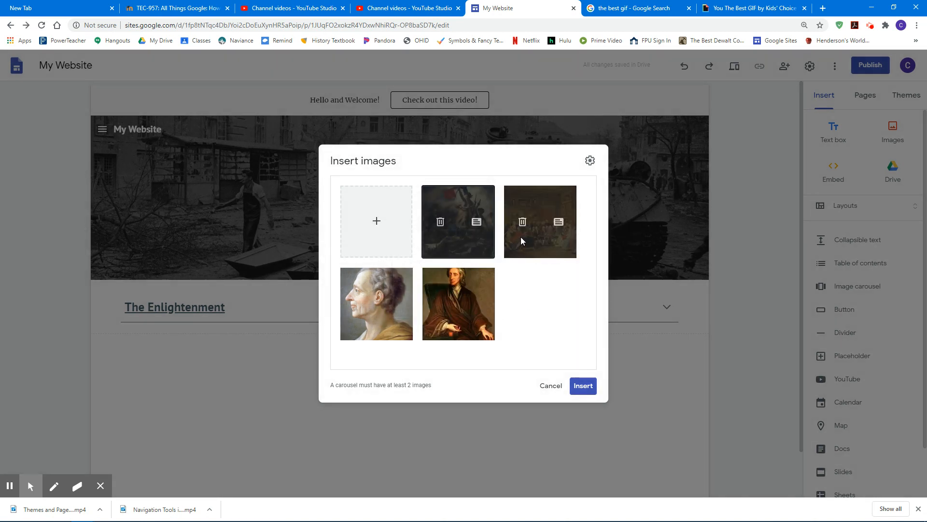
left_click(559, 222)
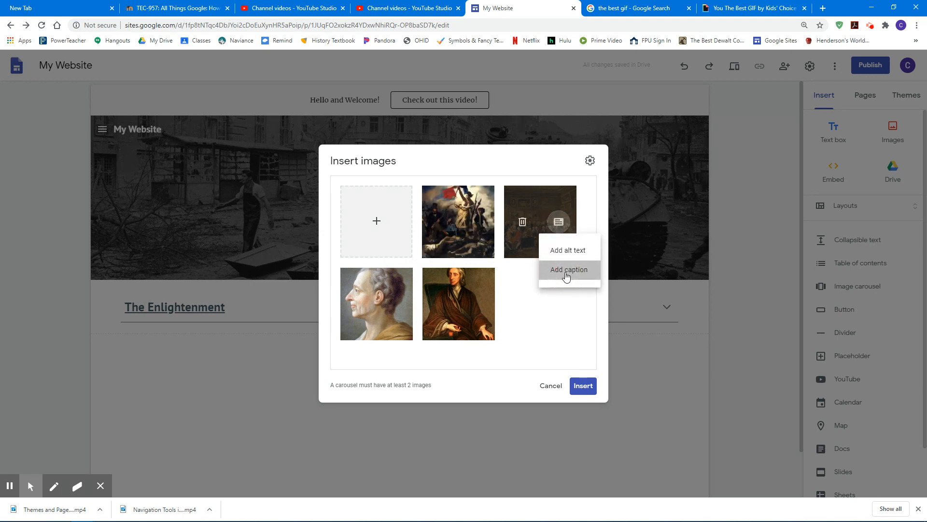
left_click(567, 274)
type("Salon")
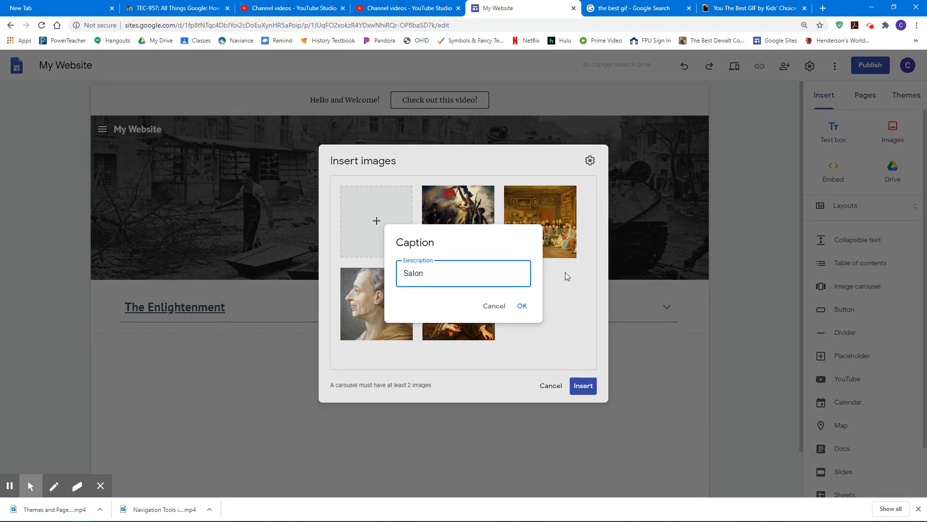
left_click(522, 306)
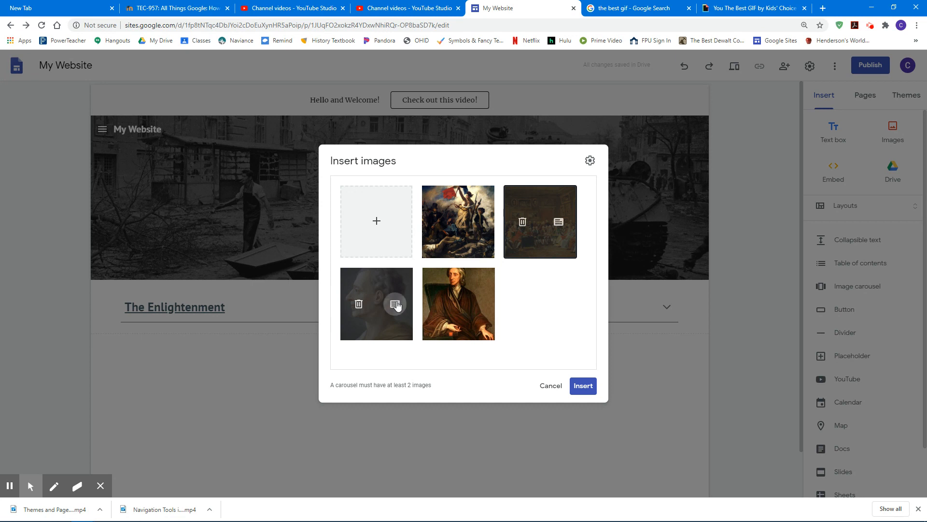
- Caption the profile portrait in the carousel "Montesquieu"
left_click(396, 305)
left_click(432, 347)
type("Montesquieu")
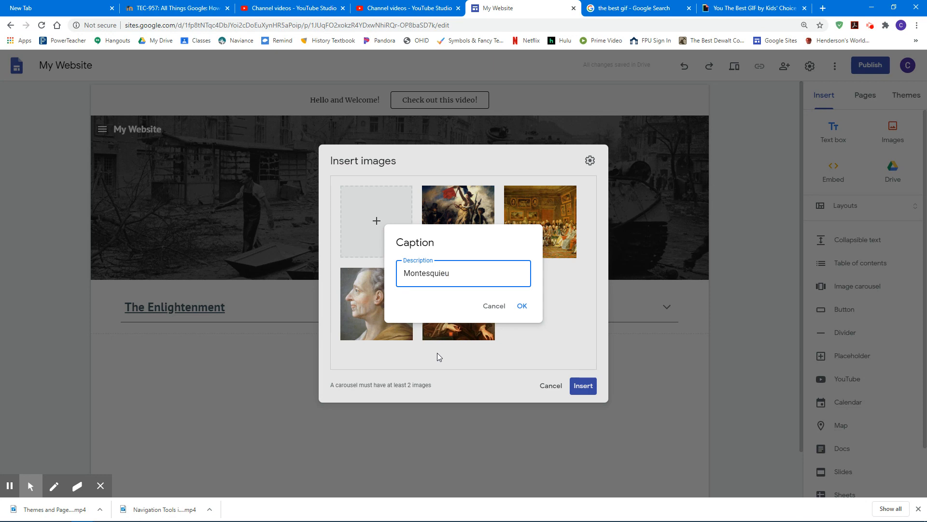
left_click(522, 306)
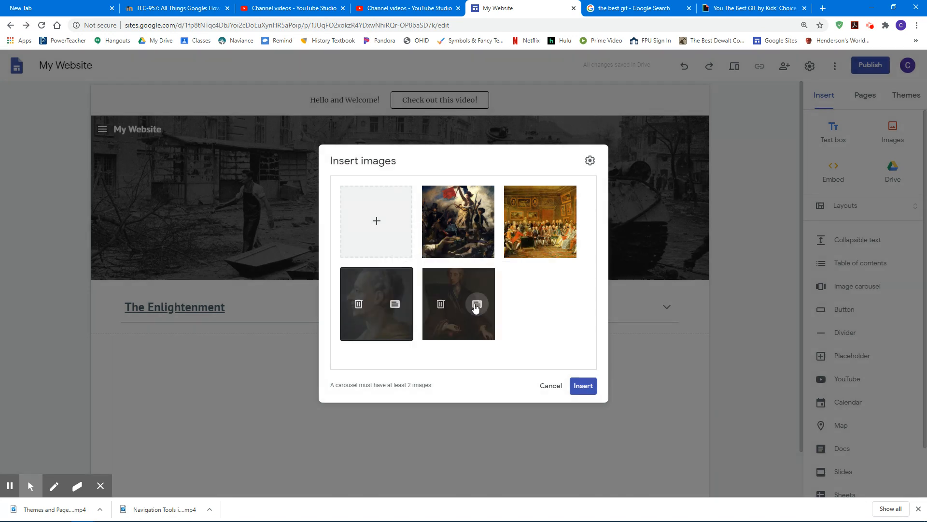
- Caption the brown-robed seated portrait "Rousseau" and insert the carousel into the History 1 page
left_click(476, 308)
left_click(496, 345)
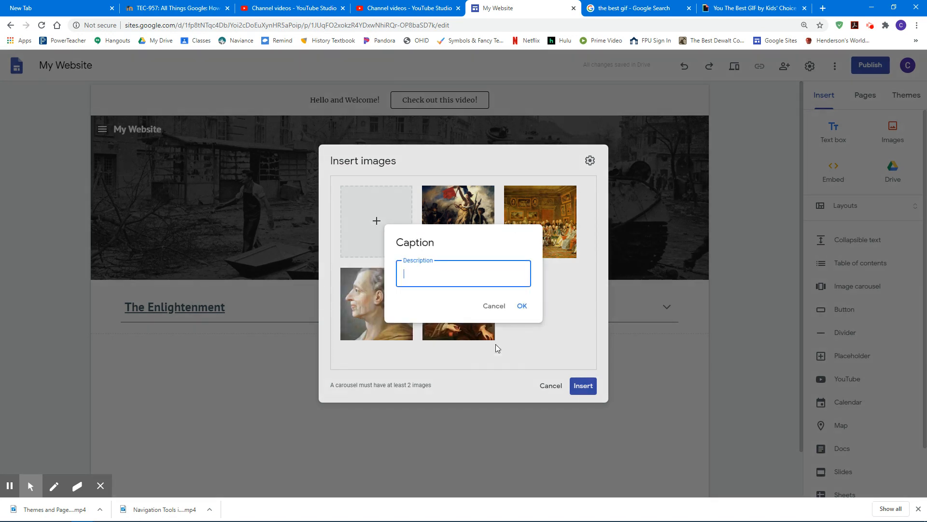
type("Reausseau")
key("BackSpace")
key("BackSpace")
key("BackSpace")
key("BackSpace")
key("BackSpace")
key("BackSpace")
key("BackSpace")
type("ousea")
key("BackSpace")
key("BackSpace")
type("seau")
left_click(521, 307)
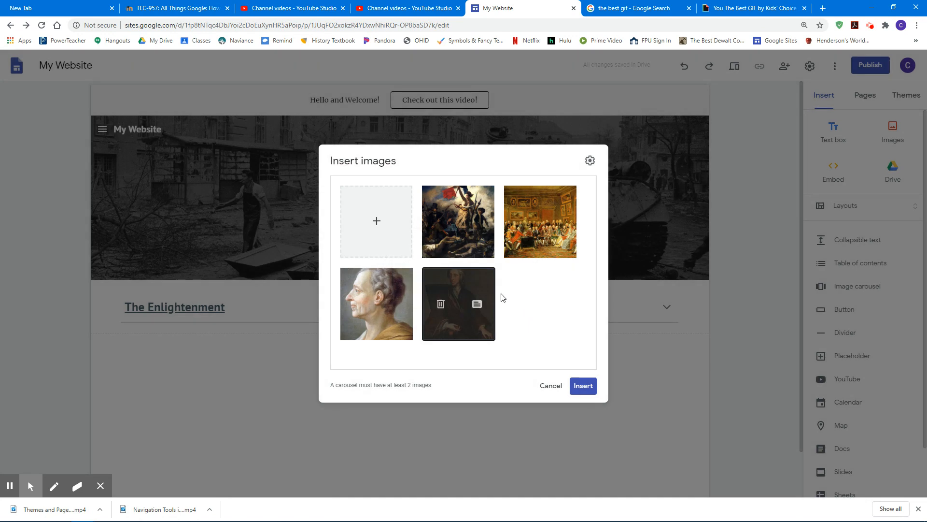
left_click(584, 386)
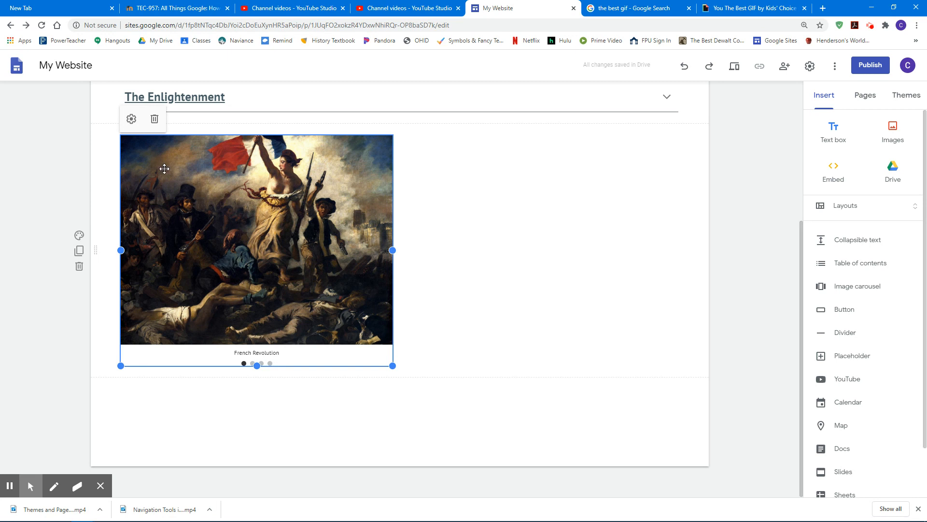
- Edit the carousel and reorder its images to seated portrait, profile portrait, indoor gathering, battle painting
left_click(132, 119)
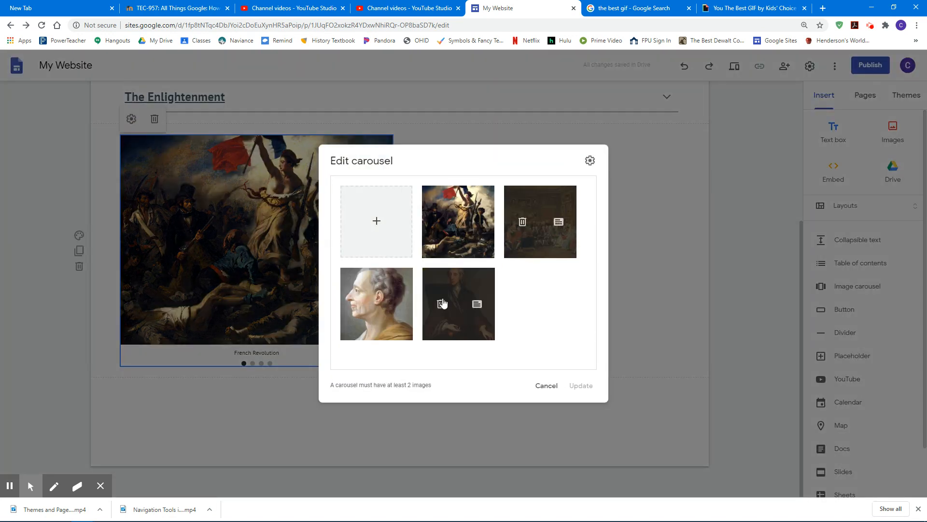
left_click_drag(459, 287, 426, 237)
left_click_drag(463, 308, 508, 241)
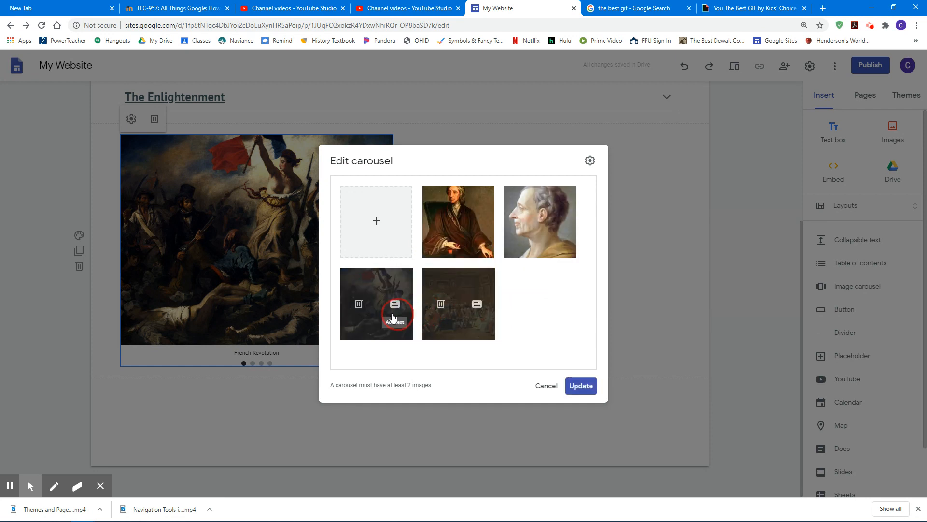
left_click_drag(480, 317, 372, 321)
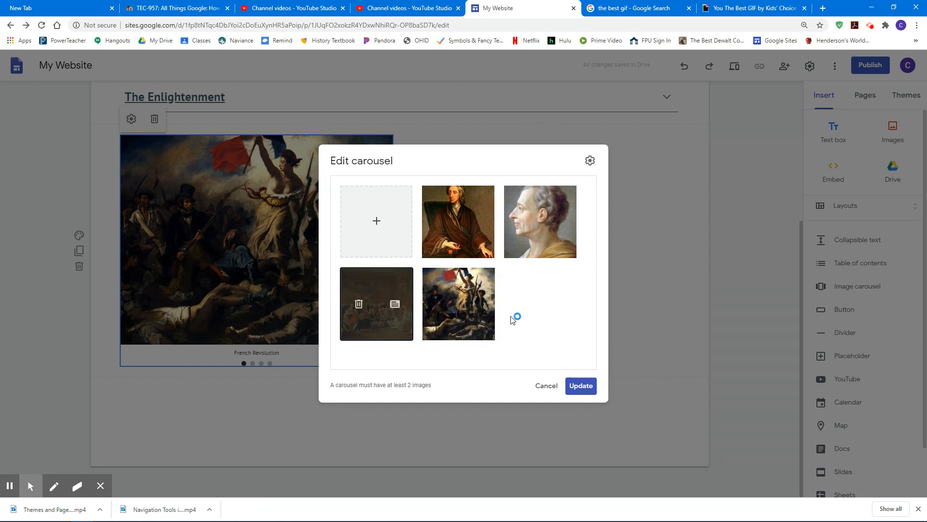
- Turn on auto start for the carousel with Medium transition speed and update it
left_click(590, 163)
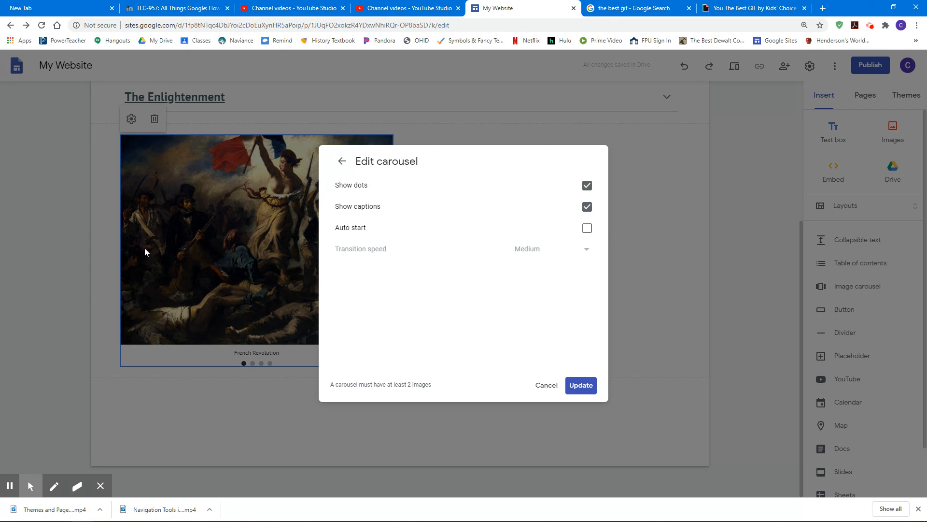
left_click(585, 232)
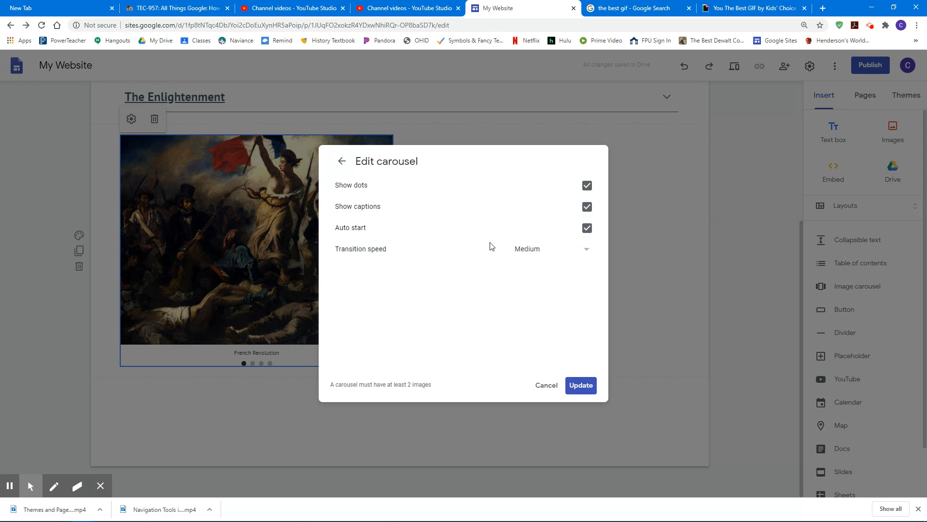
left_click(516, 251)
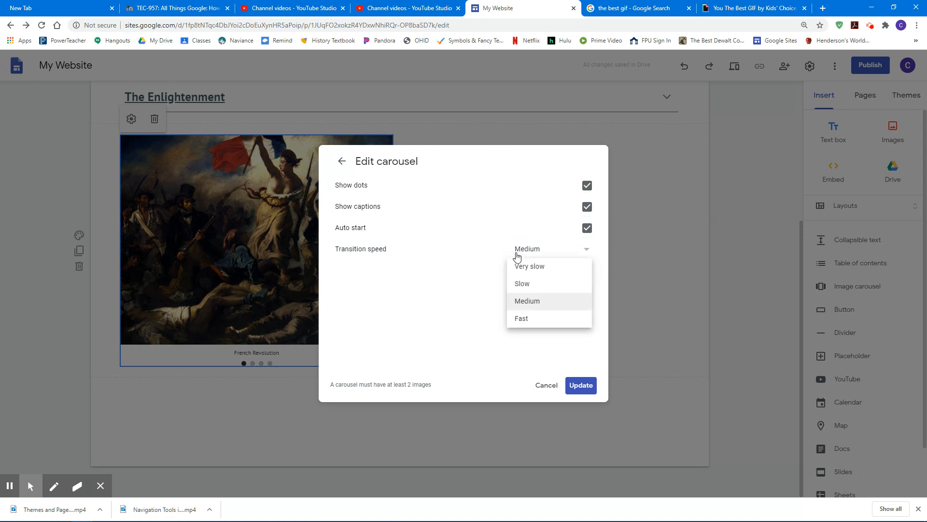
left_click(531, 300)
left_click(582, 389)
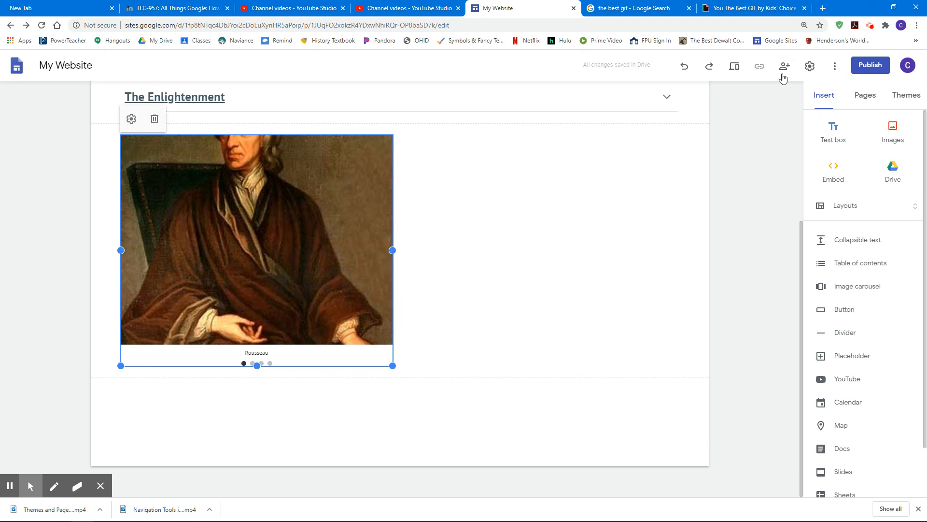
- Preview the History 1 page, expand and collapse "The Enlightenment", watch the carousel play, and exit the preview
left_click(735, 69)
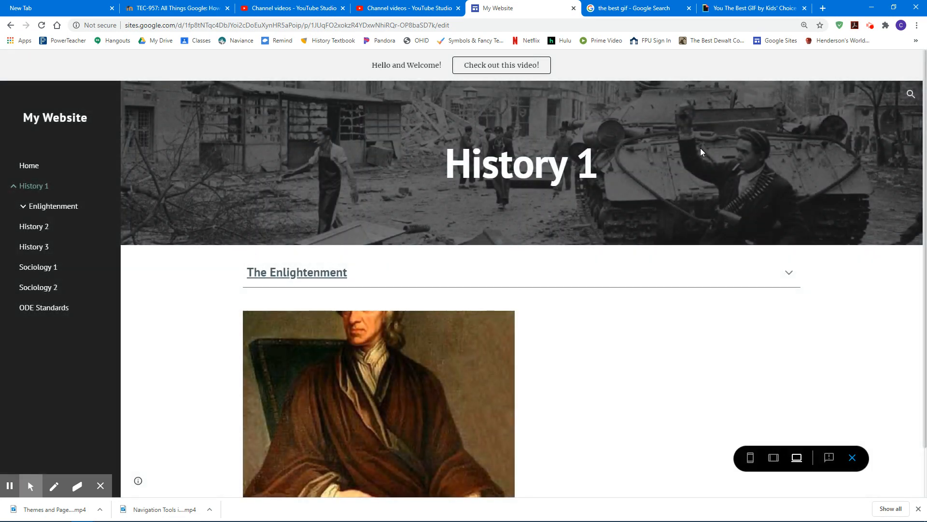
left_click(790, 274)
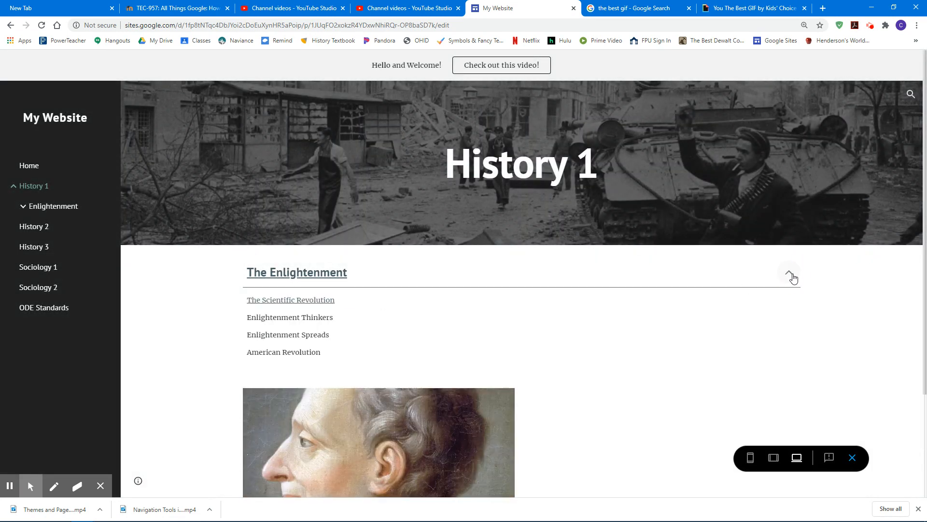
left_click(792, 276)
scroll(695, 332, "down", 1)
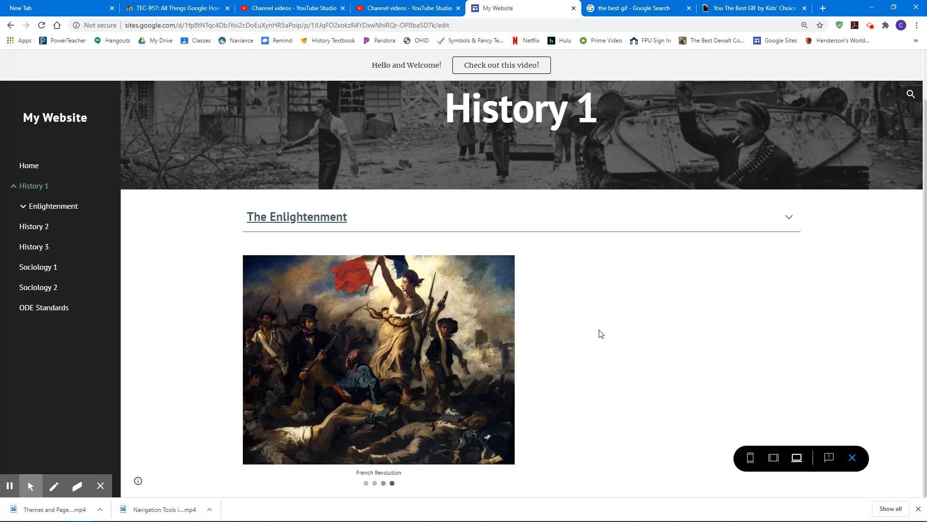
left_click(853, 458)
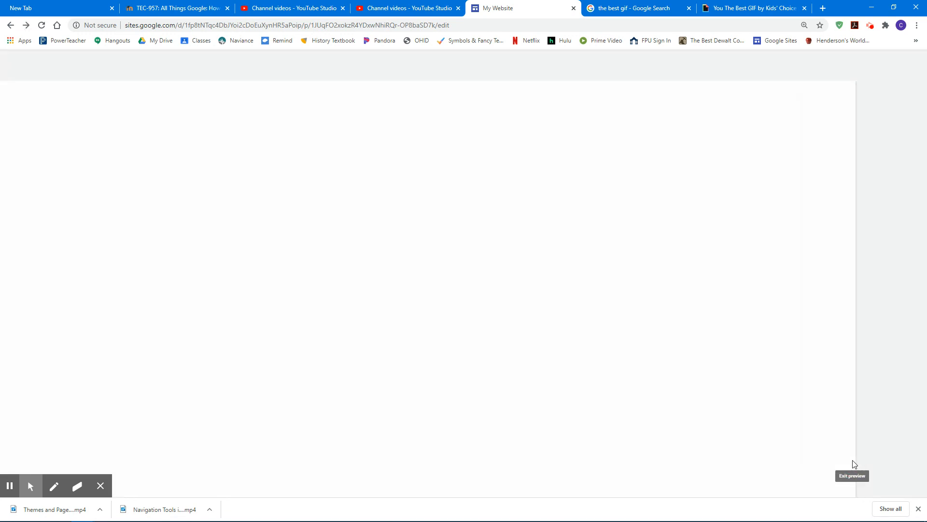
- Resize the image carousel on History 1 to be narrower and taller so the seated portrait fits
left_click(310, 357)
scroll(491, 351, "down", 2)
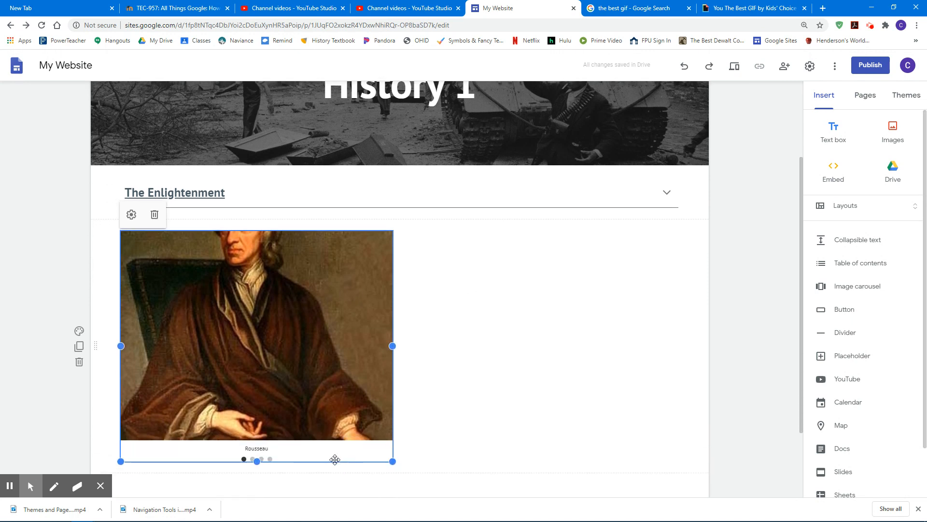
left_click_drag(392, 461, 345, 501)
left_click_drag(345, 369, 348, 399)
- Move "The Enlightenment" collapsible text into the carousel's section, on the right of the images
scroll(488, 309, "up", 3)
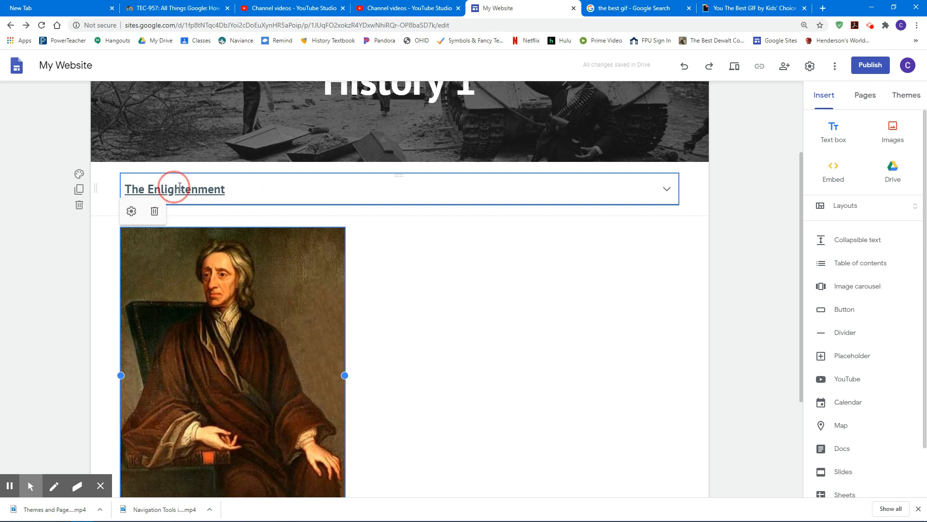
left_click_drag(399, 175, 435, 253)
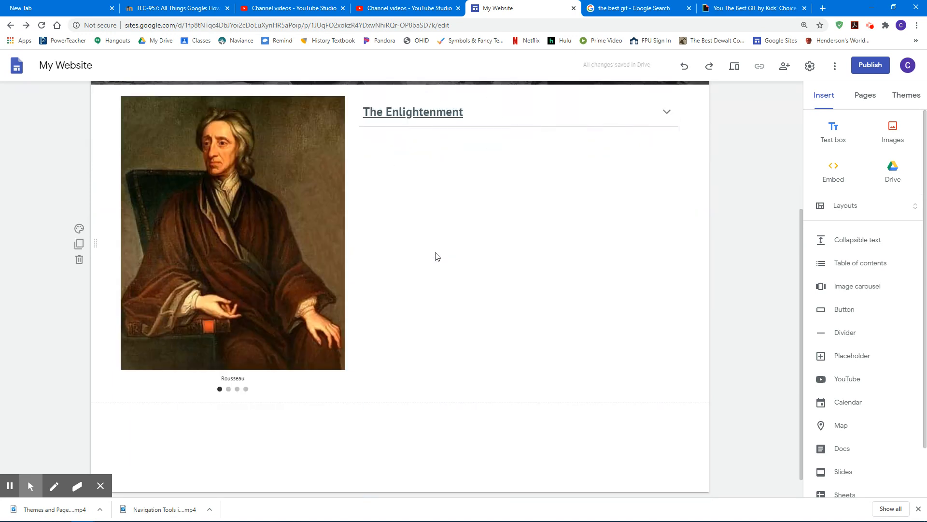
scroll(776, 153, "up", 3)
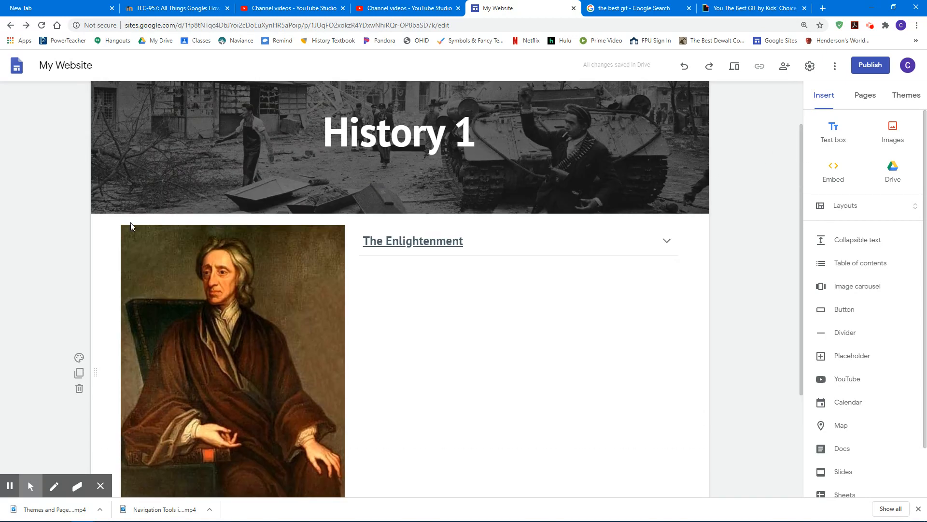
- Set the background of the section holding the carousel and collapsible text to Emphasis 2
left_click(79, 358)
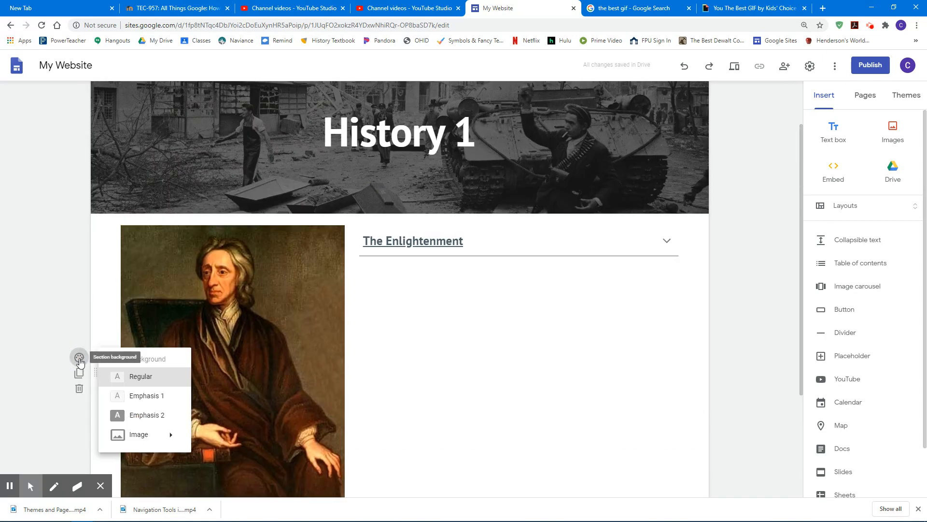
left_click(142, 416)
left_click(740, 237)
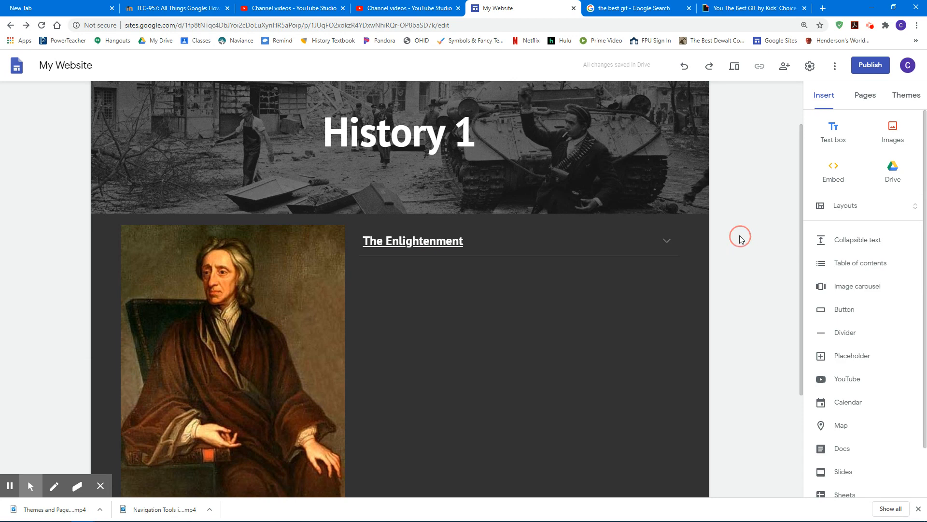
- Preview the History 1 page with its dark section, expand "The Enlightenment", and exit the preview
left_click(732, 67)
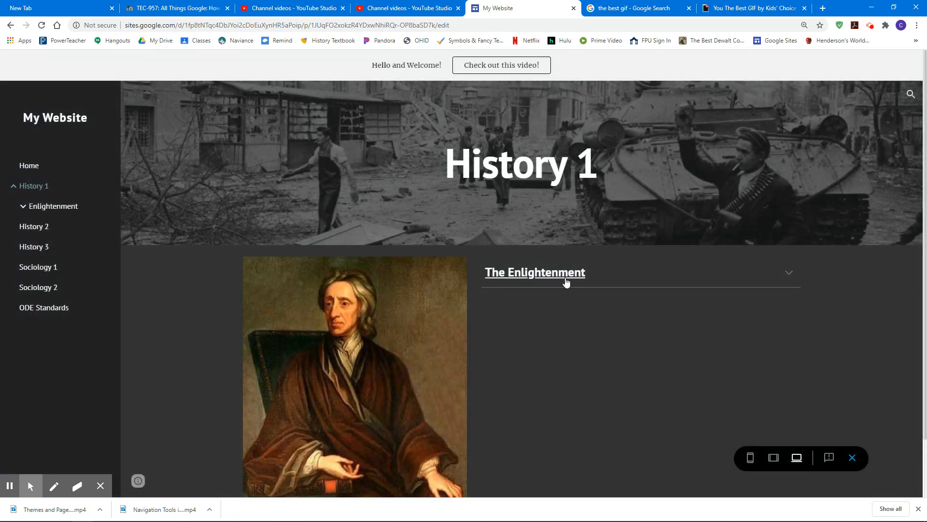
scroll(566, 282, "down", 1)
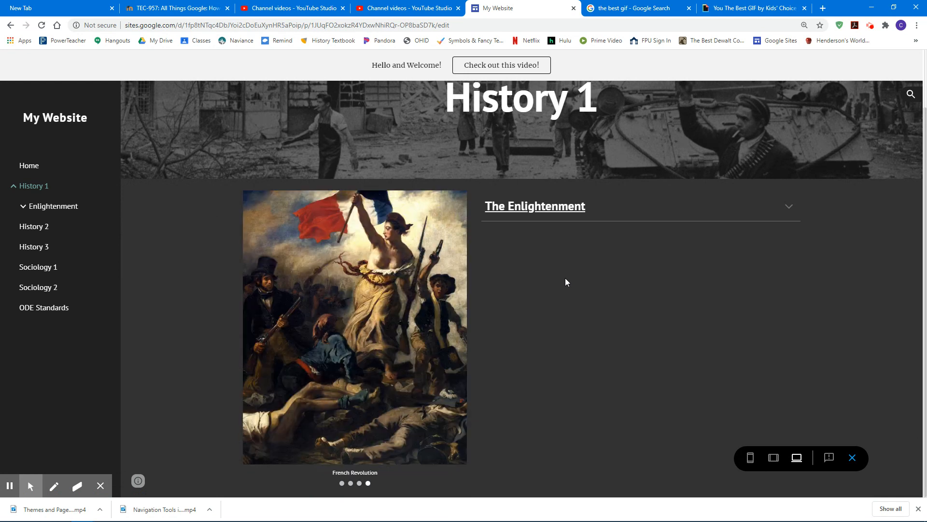
left_click(788, 207)
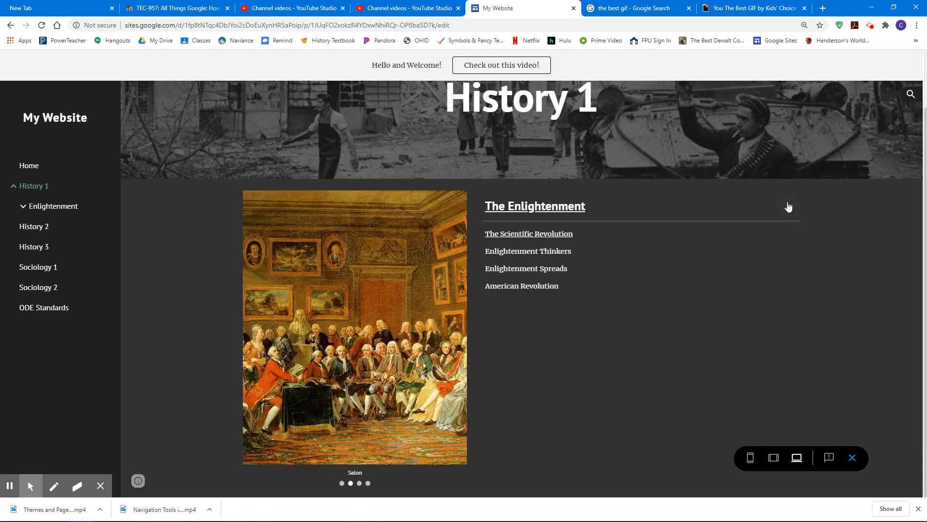
left_click(853, 457)
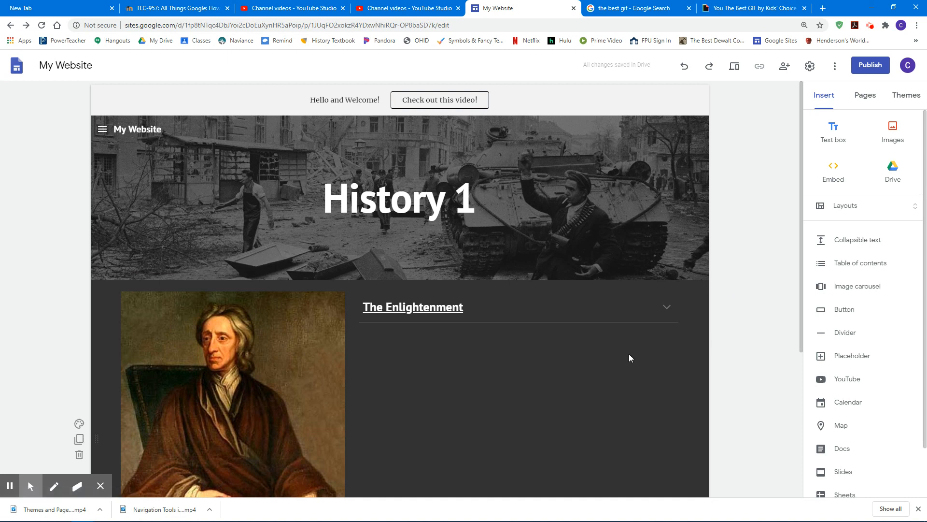
- Start inserting a button named "Click Here for ODE Standards" and look through the site's pages for a link target
scroll(743, 327, "down", 1)
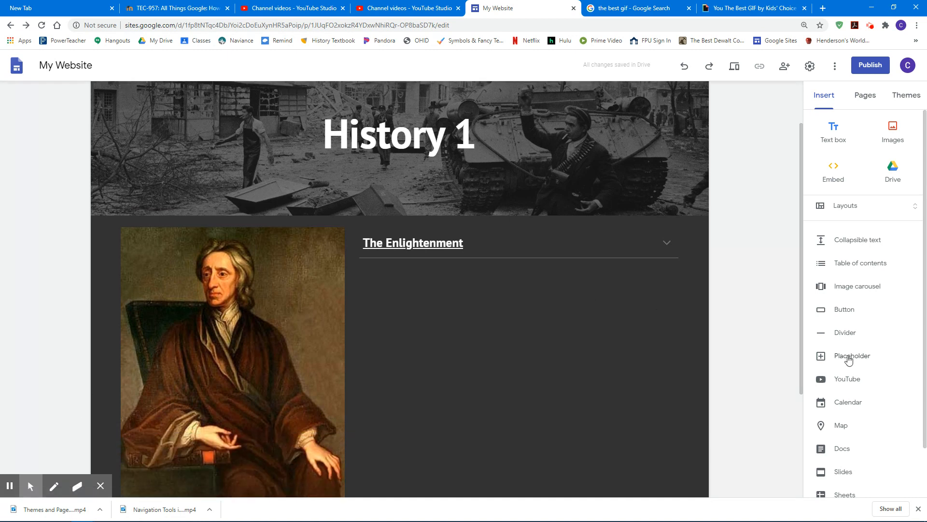
left_click(844, 309)
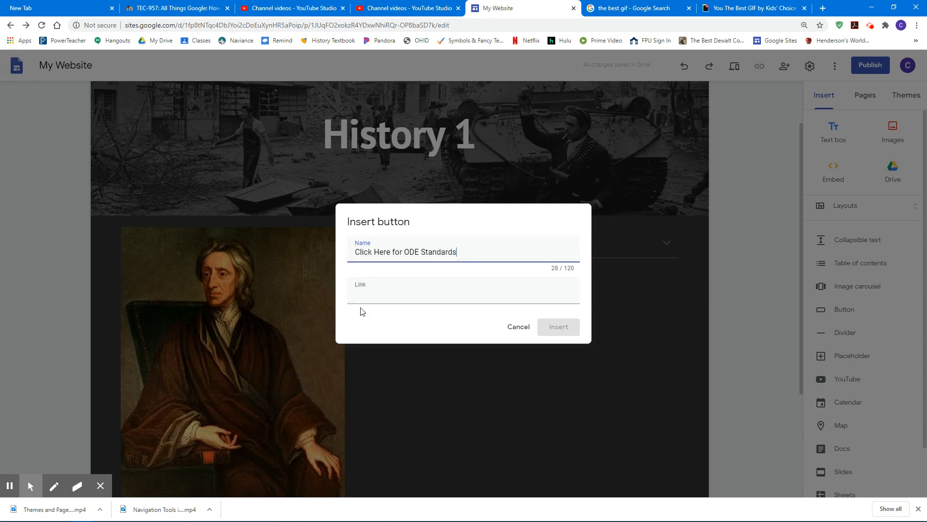
left_click(370, 296)
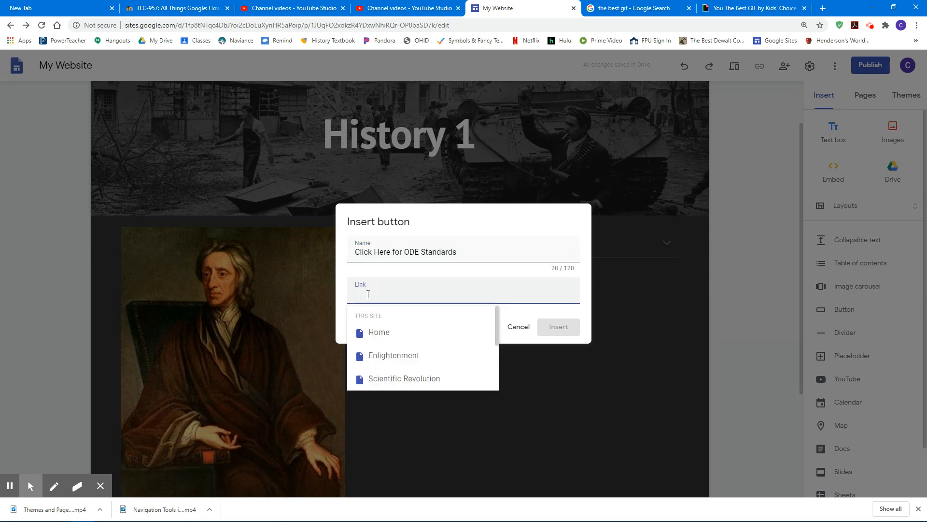
scroll(382, 351, "down", 3)
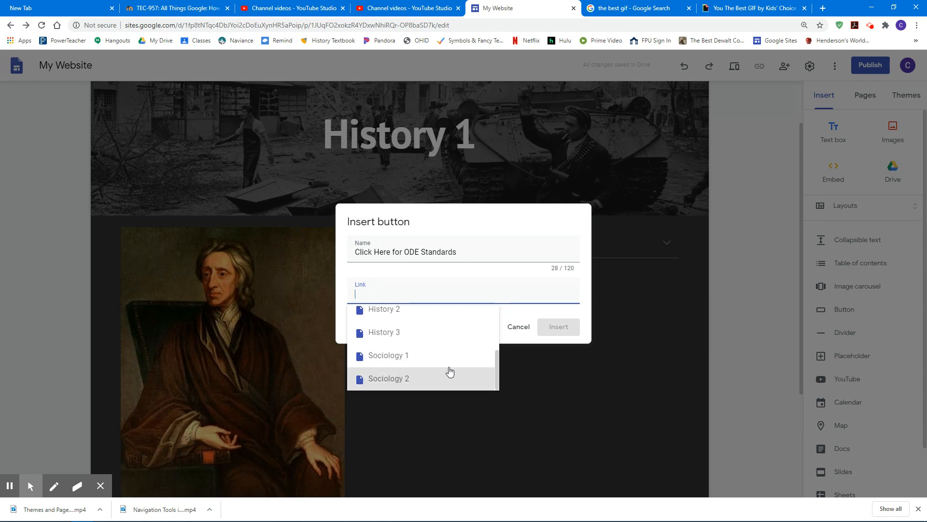
scroll(411, 360, "up", 3)
scroll(411, 360, "down", 3)
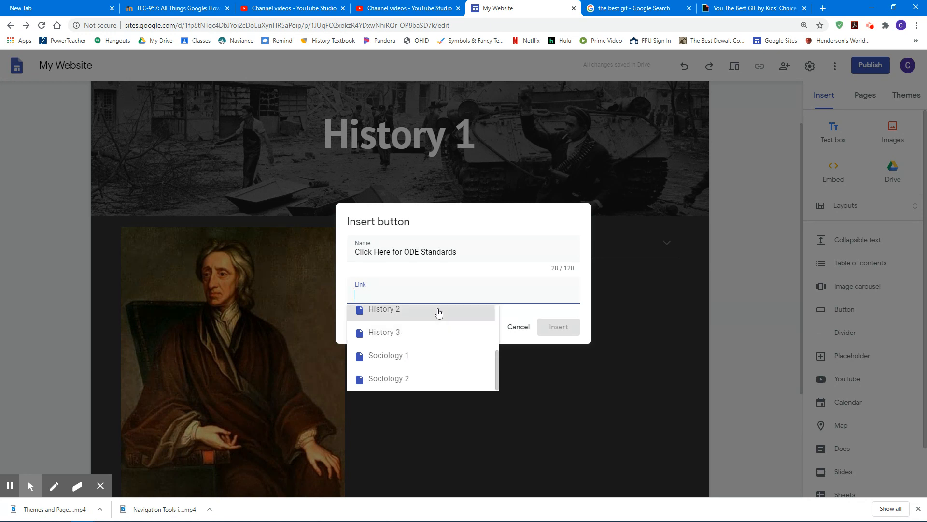
- Search the web in a new tab for "ode social content standards", open Ohio's Learning Standards for Social Studies PDF, and copy its address
key("ctrl+t")
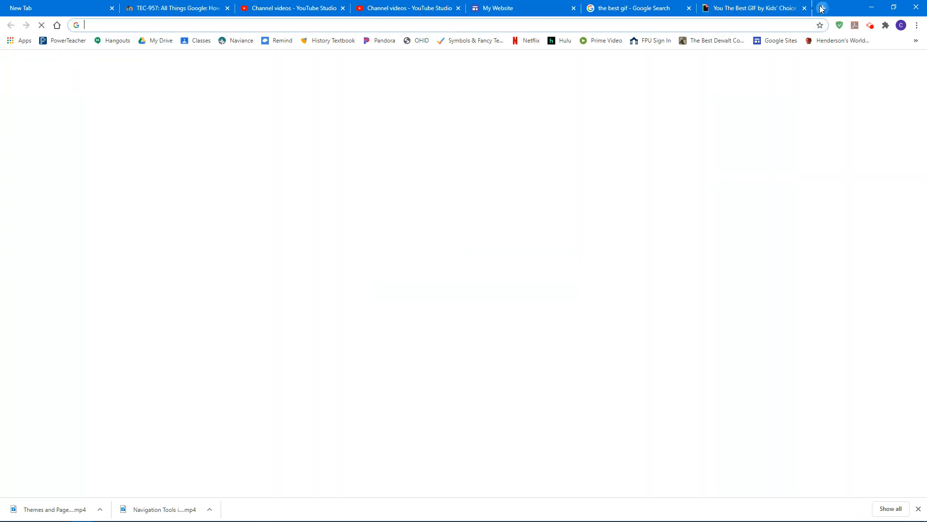
left_click(397, 197)
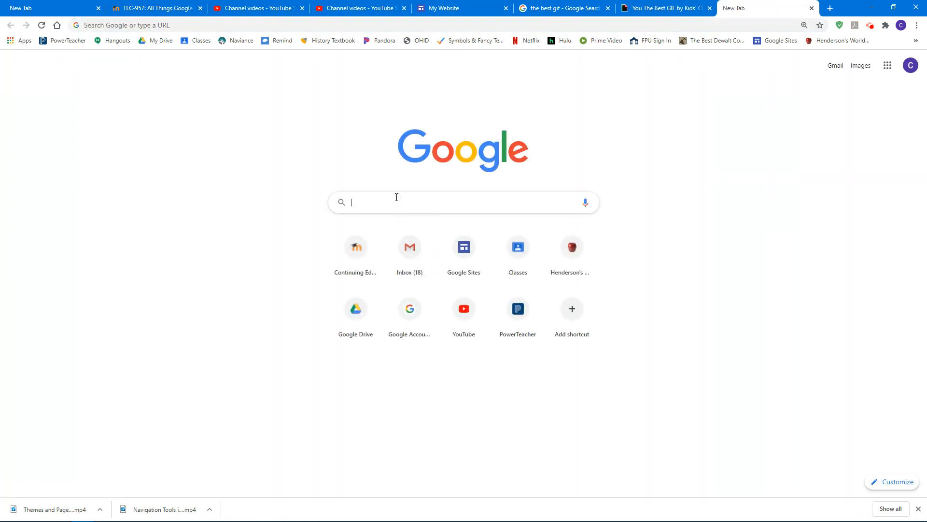
type("ode")
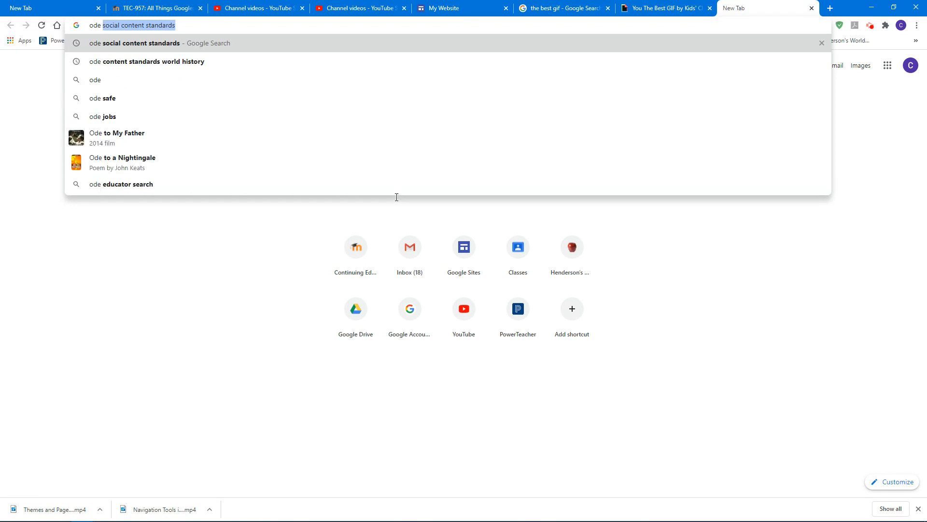
key("Return")
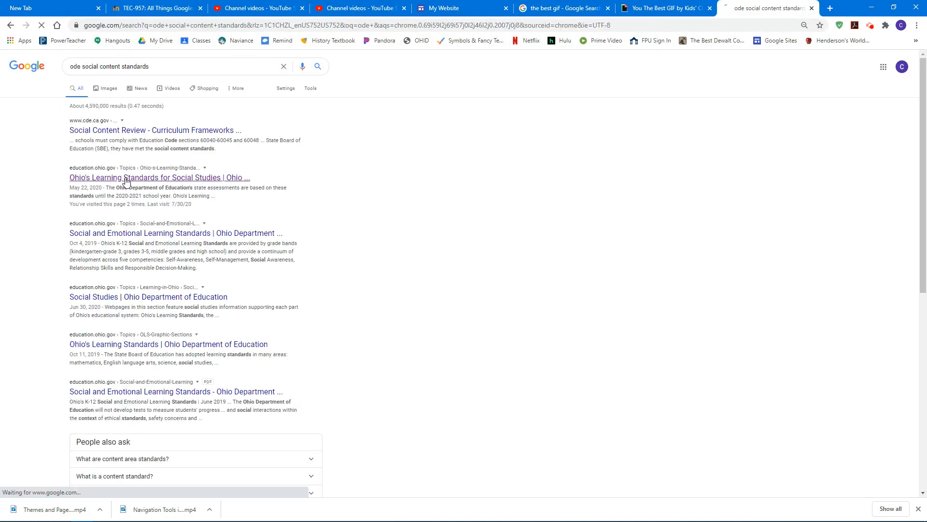
left_click(126, 179)
left_click(522, 400)
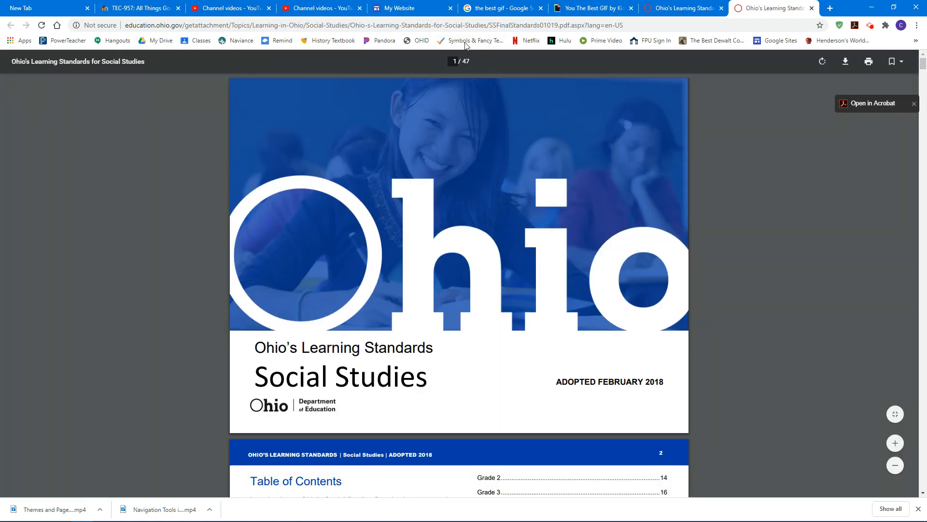
left_click(453, 27)
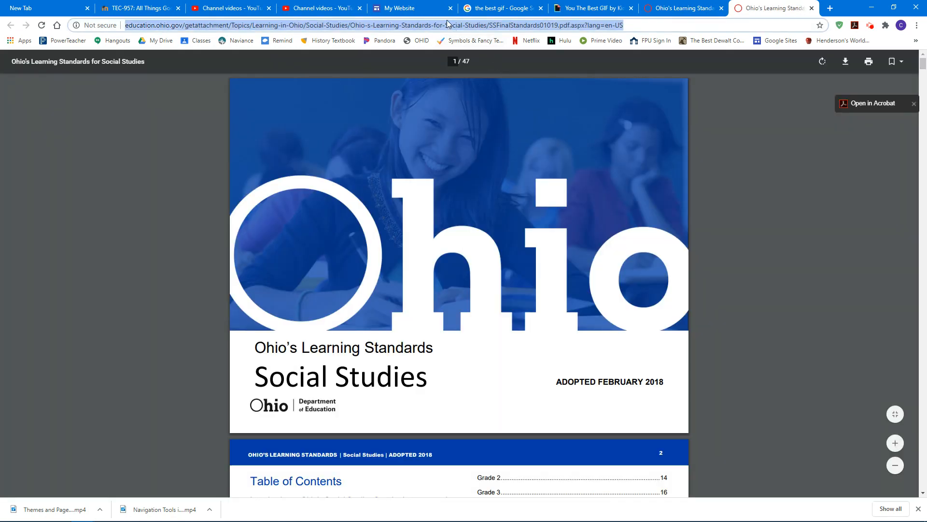
- Return to the My Website editor, paste the copied PDF address as the button's link, and insert the button
left_click(419, 7)
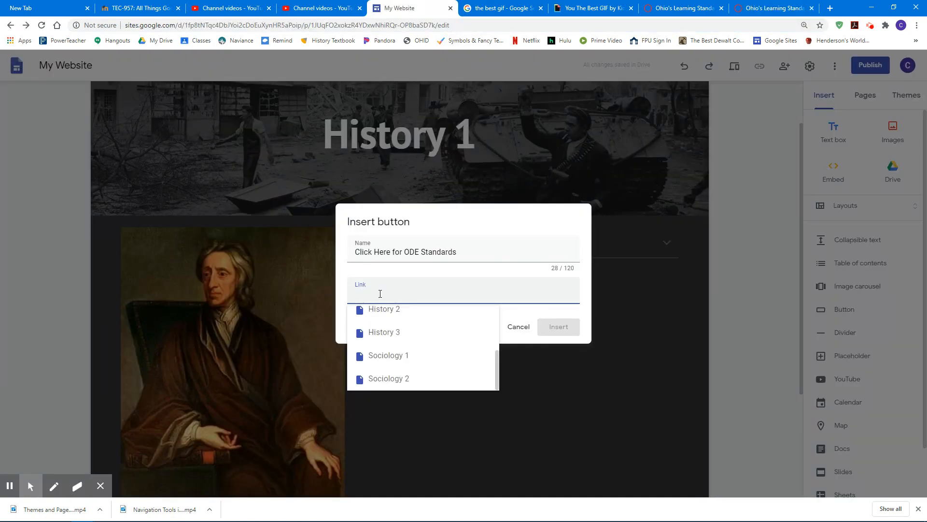
key("ctrl+v")
left_click(556, 327)
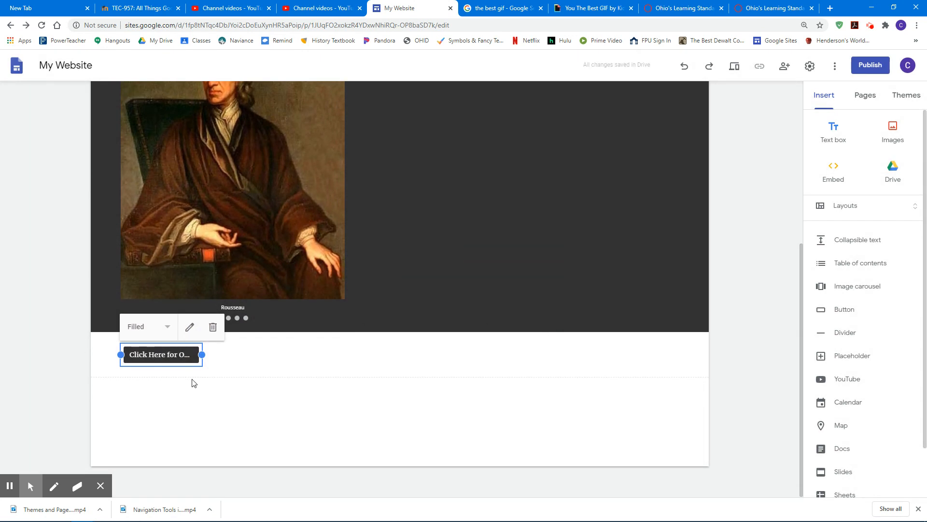
- Try to move the ODE Standards button into the empty area under "The Enlightenment" collapsible text
left_click_drag(175, 354, 486, 261)
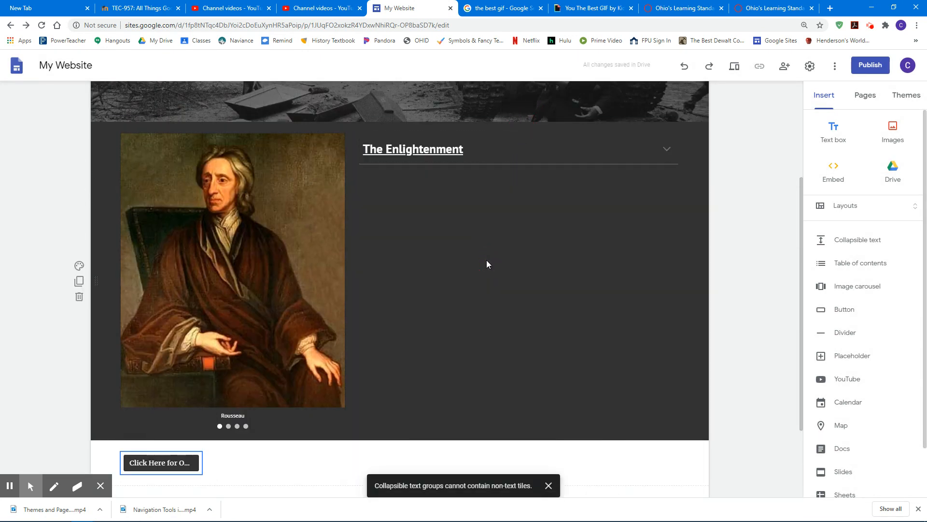
left_click_drag(151, 464, 428, 321)
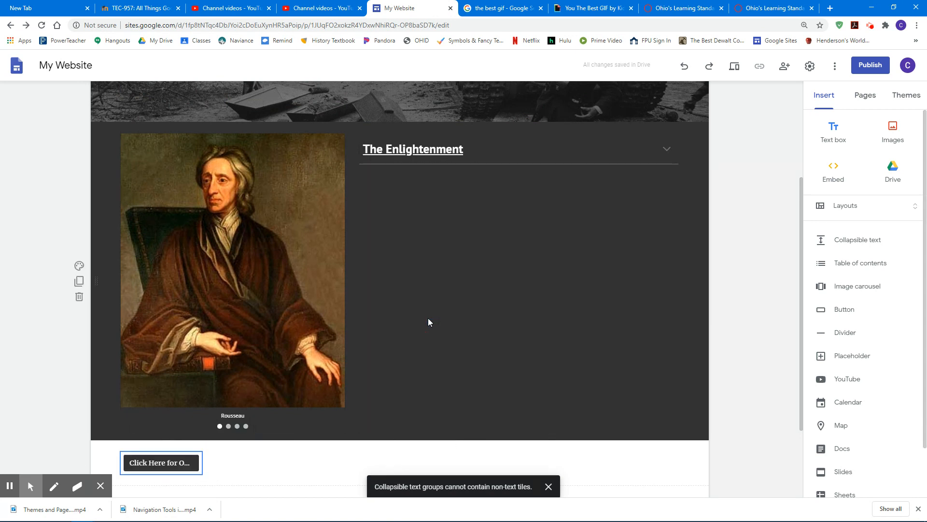
left_click_drag(175, 459, 494, 311)
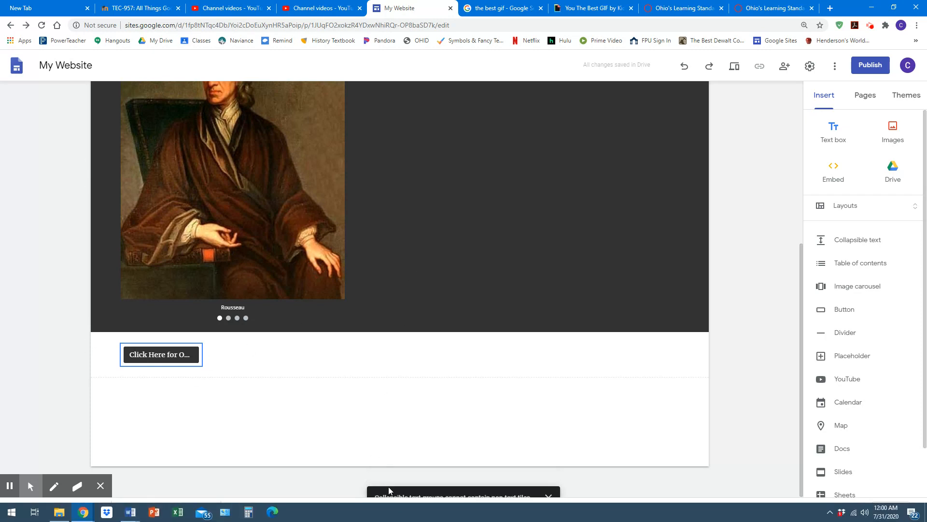
left_click_drag(165, 355, 463, 189)
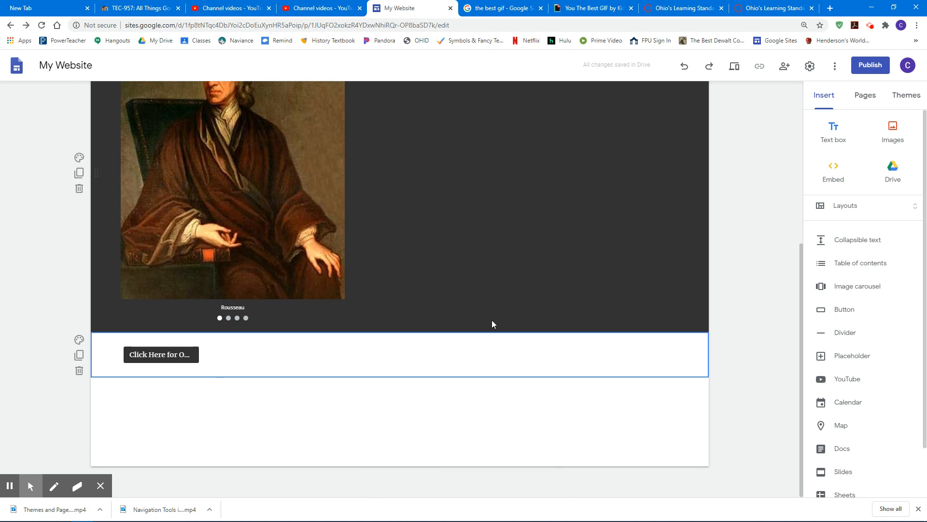
- Narrow "The Enlightenment" collapsible text from its left edge to free a column in the carousel's section
scroll(491, 321, "up", 3)
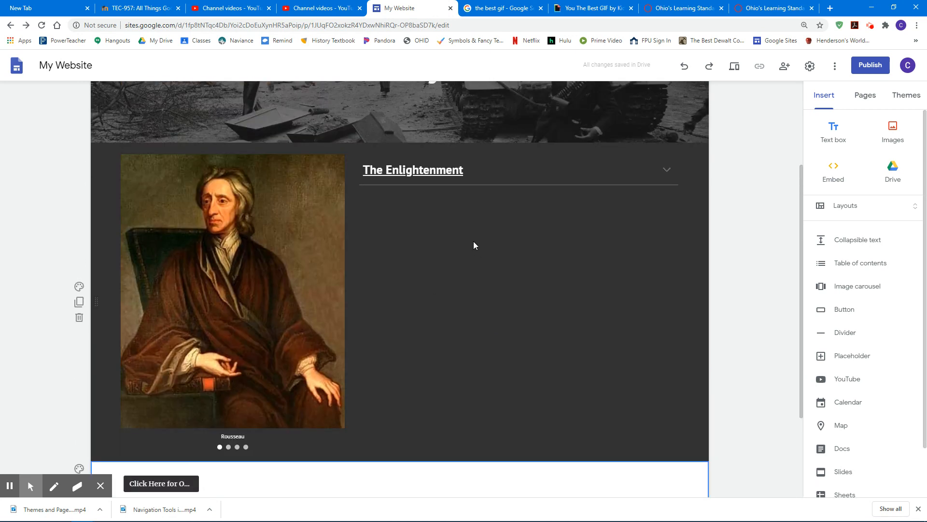
left_click(421, 182)
left_click(392, 191)
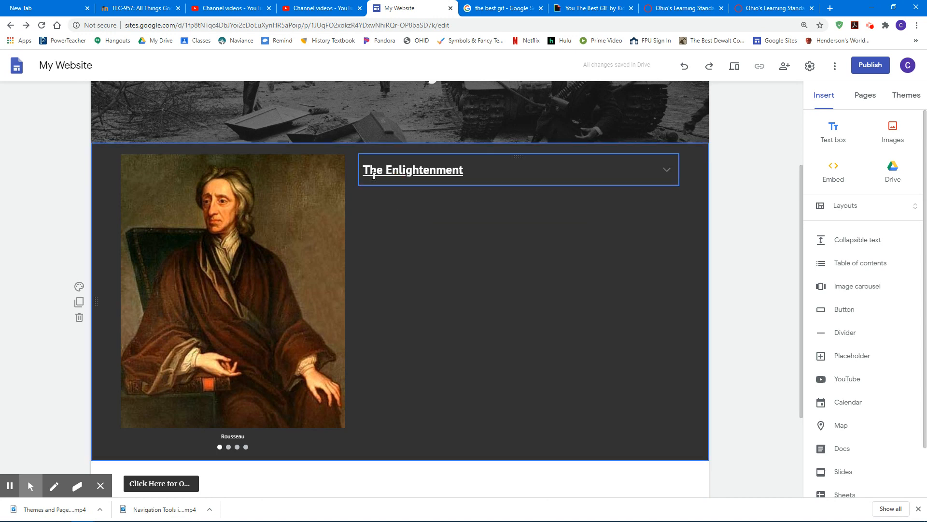
left_click(370, 186)
left_click(439, 233)
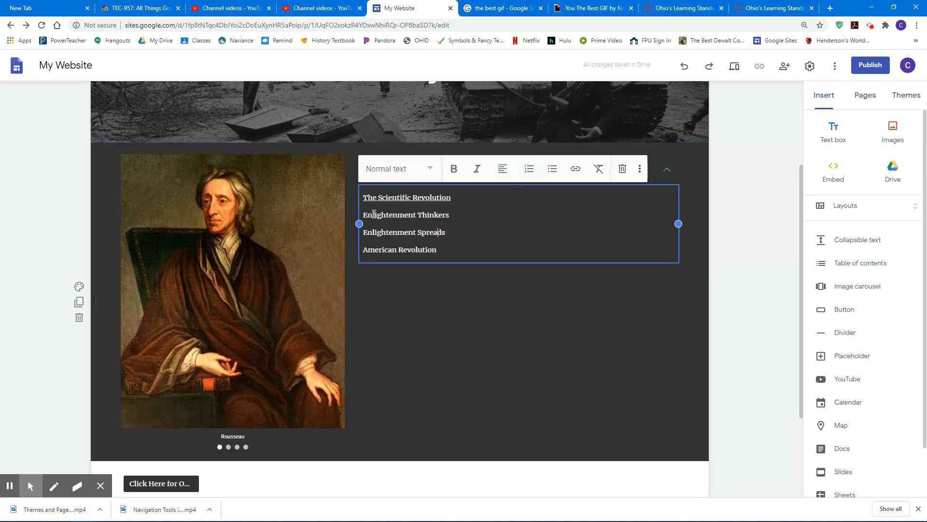
left_click(660, 183)
left_click_drag(359, 208, 454, 208)
- Shift the image carousel right toward the collapsible text and place the ODE Standards button in the freed space left of the images
left_click(297, 234)
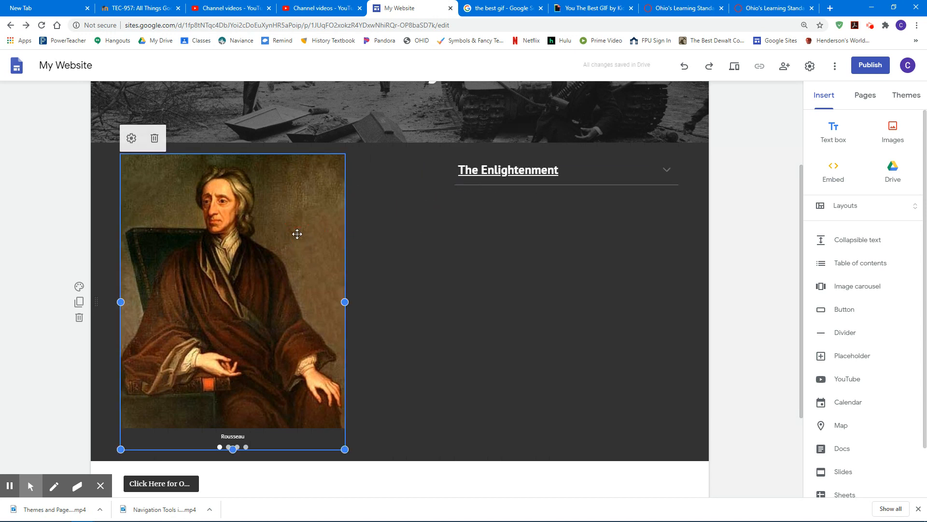
left_click_drag(234, 302, 315, 290)
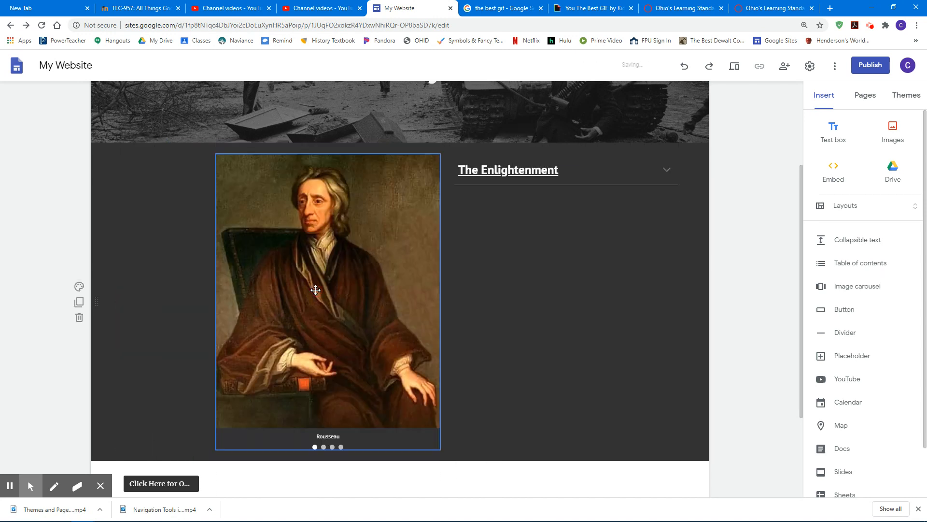
left_click_drag(183, 483, 134, 211)
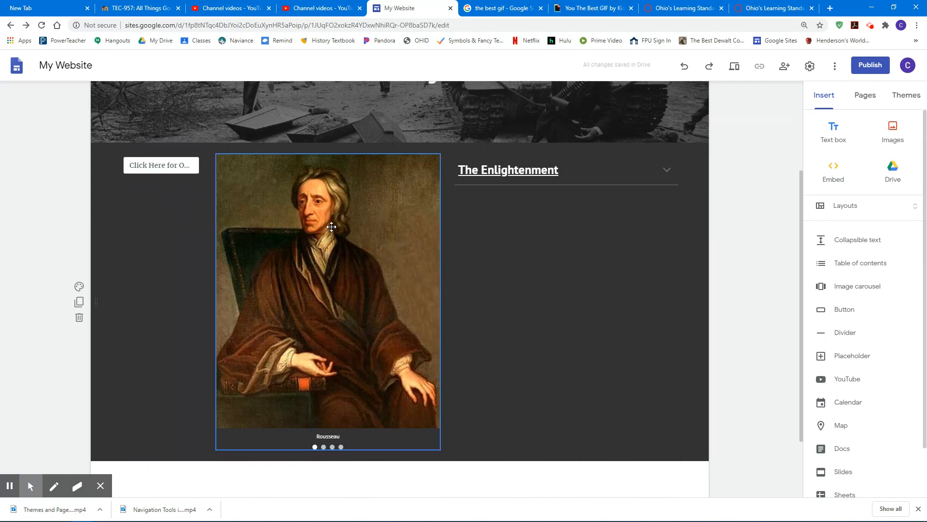
- Narrow "The Enlightenment" text by one more column and shift the carousel right to widen the space beside the button
left_click(568, 174)
left_click(480, 276)
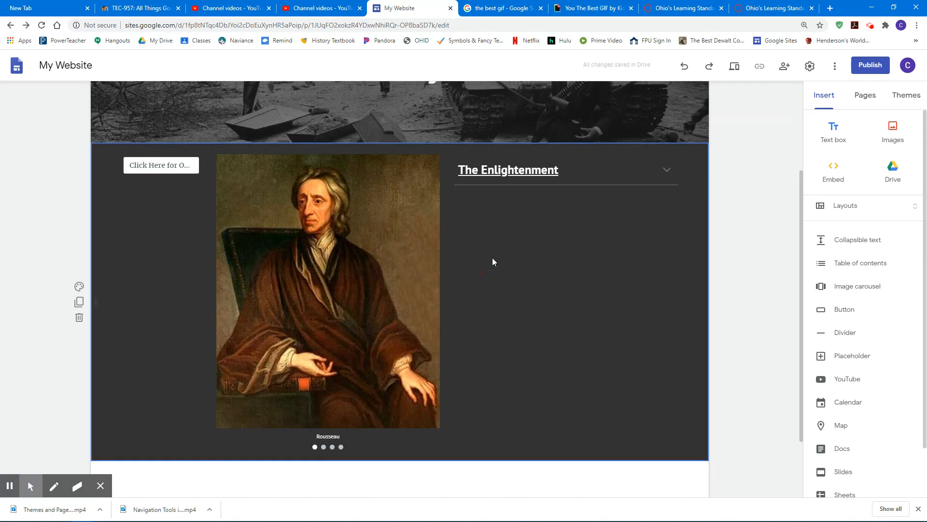
left_click(508, 176)
left_click_drag(456, 209, 502, 212)
left_click_drag(311, 242, 369, 242)
- Widen the ODE Standards button toward the carousel so its full label fits
left_click(180, 166)
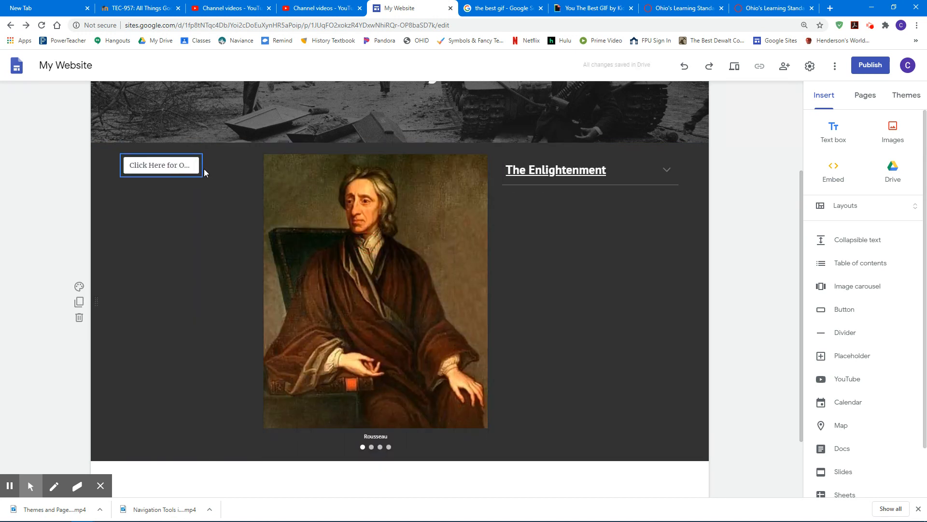
left_click_drag(199, 166, 249, 178)
left_click(767, 313)
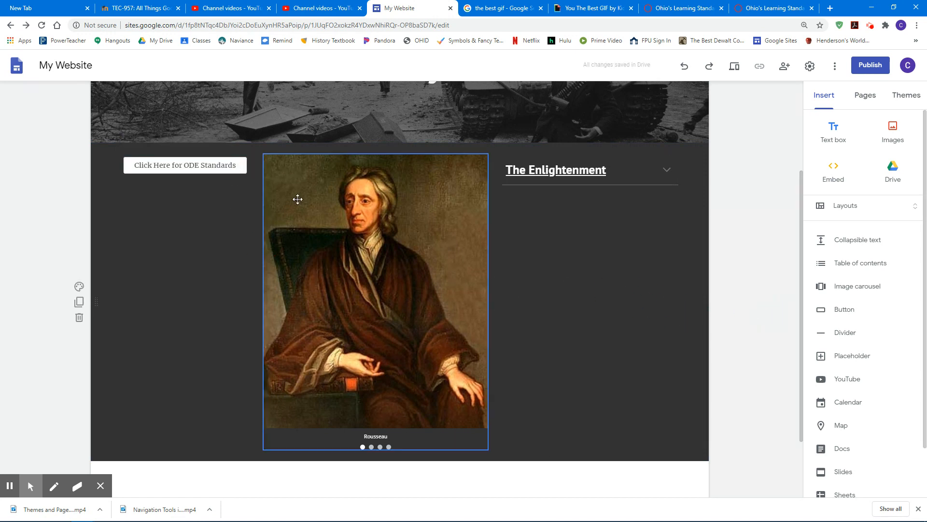
- Preview the History 1 page, follow the ODE Standards button to its PDF, and close the tab it opens
left_click(733, 67)
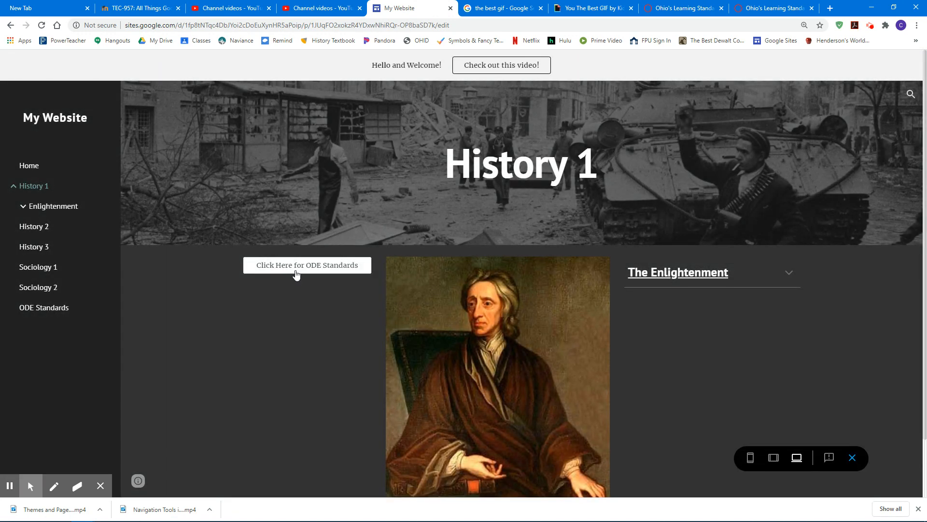
left_click(296, 274)
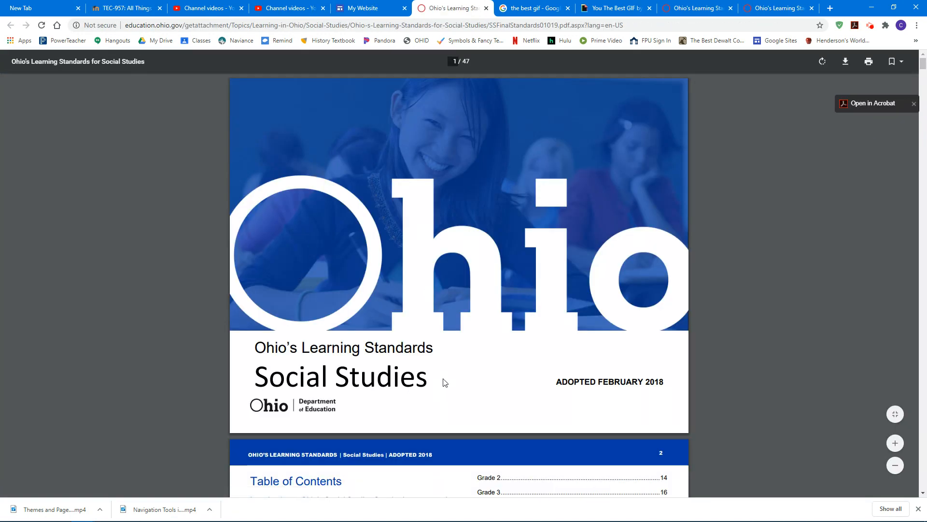
left_click(487, 8)
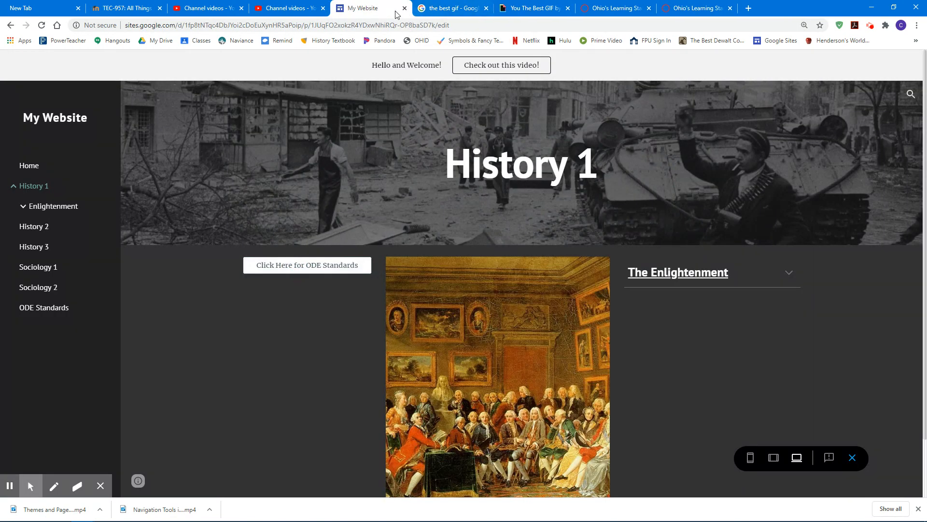
- Leave the preview, add a placeholder to the History 1 page, and check which file types it can be set to
left_click(854, 458)
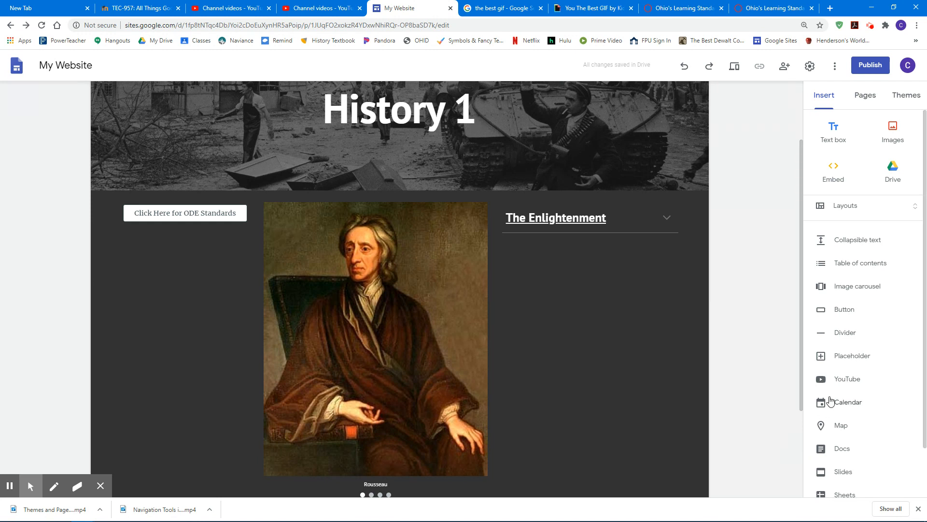
left_click(855, 355)
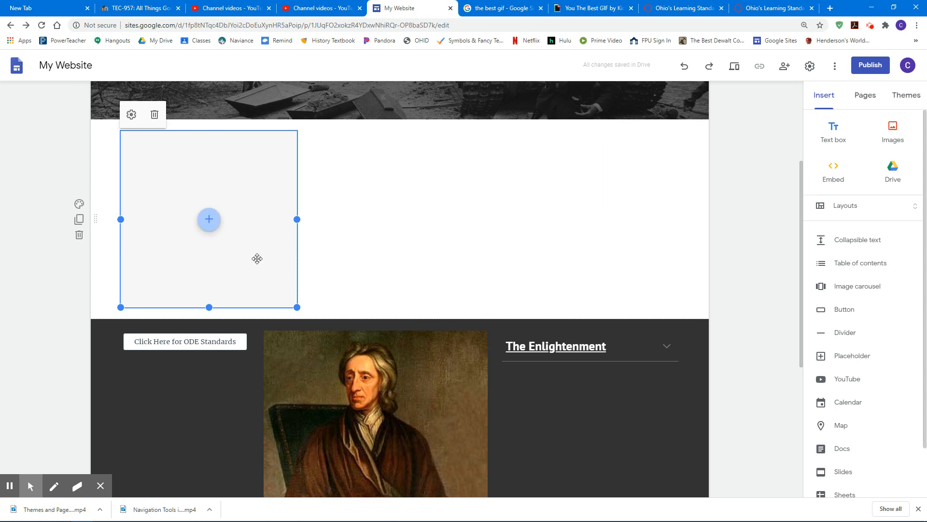
left_click(131, 119)
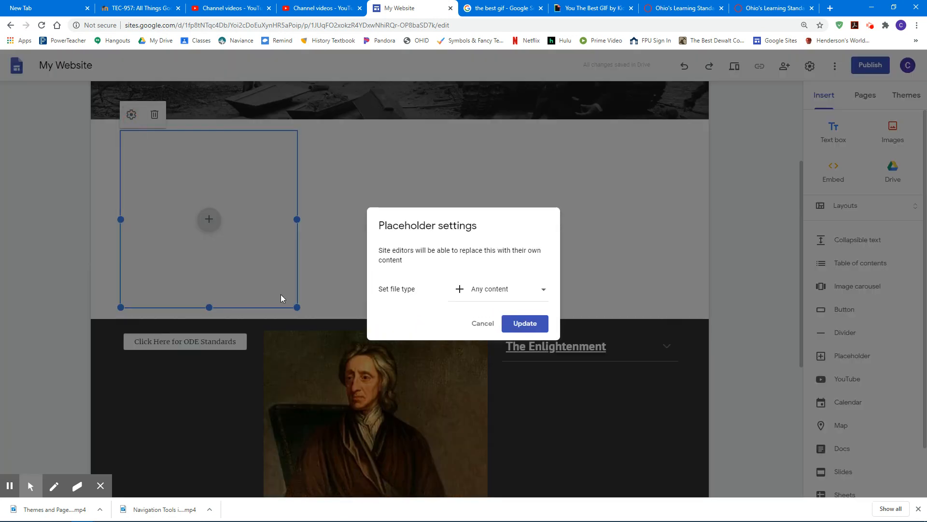
left_click(508, 290)
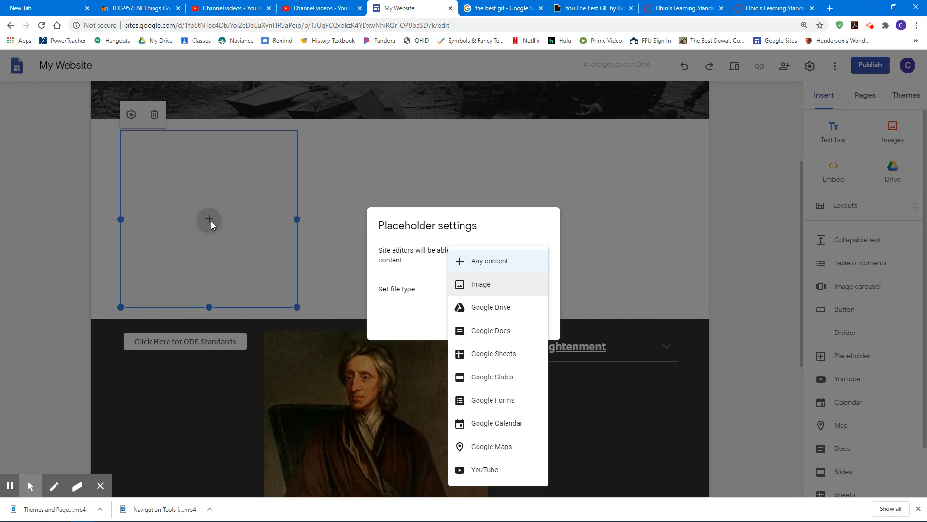
left_click(325, 206)
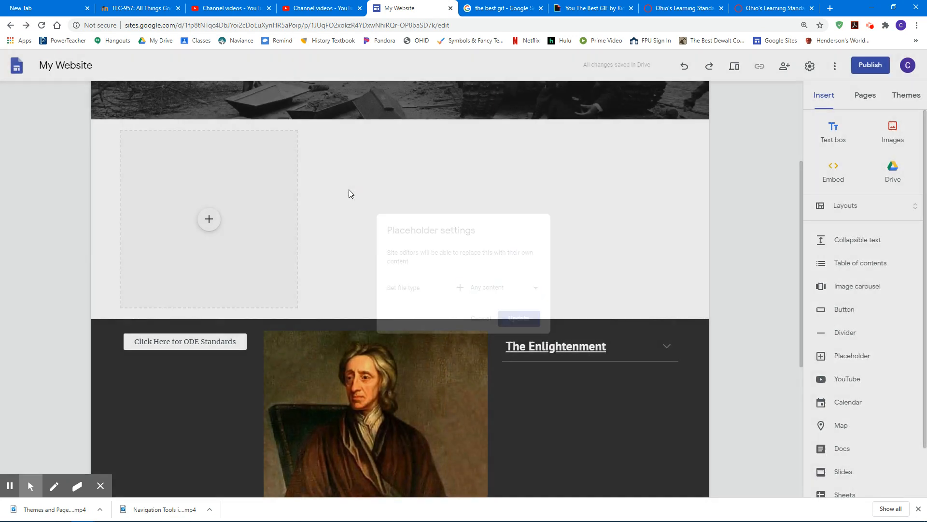
- Add a second placeholder to the History 1 page and view the content choices it offers
scroll(836, 415, "down", 1)
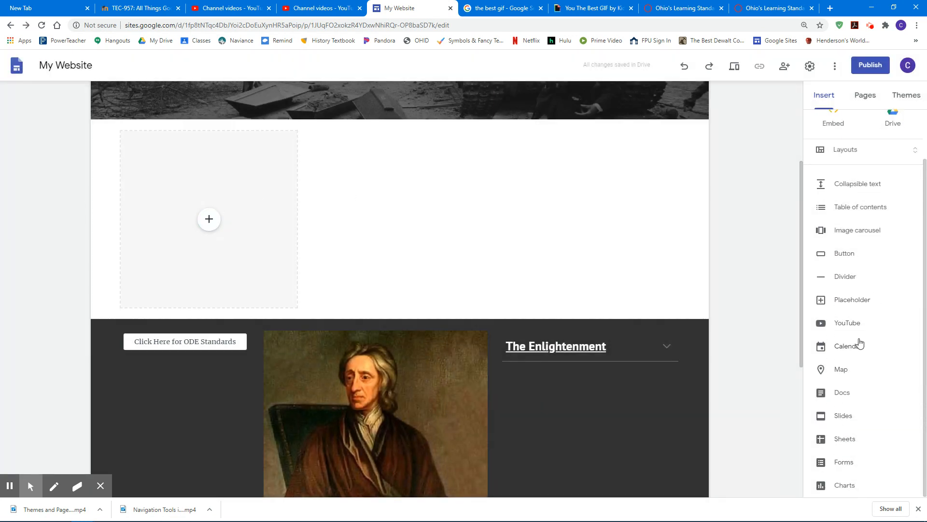
scroll(843, 404, "up", 1)
left_click(859, 357)
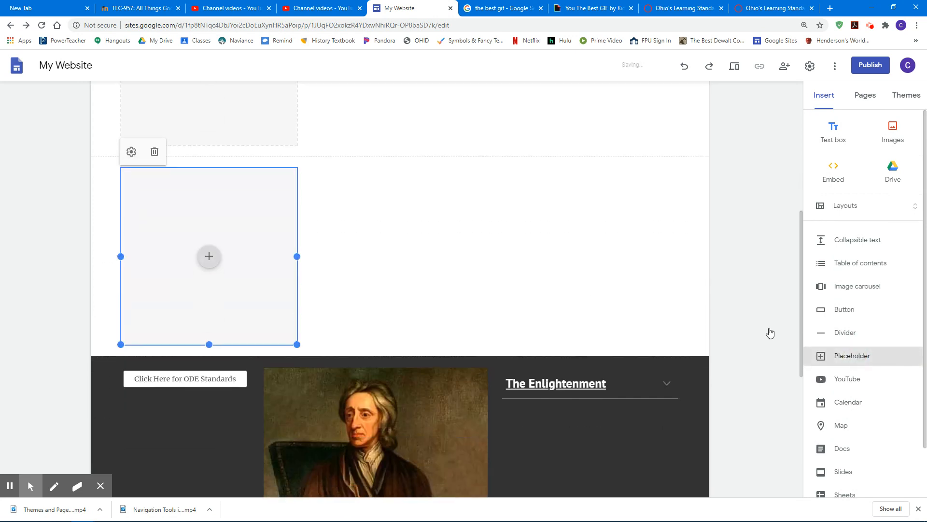
left_click(209, 219)
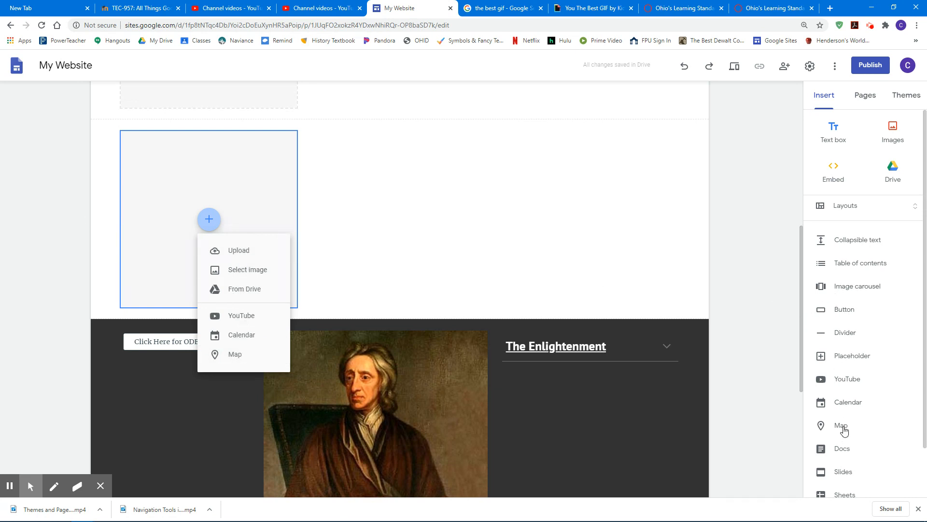
left_click(434, 229)
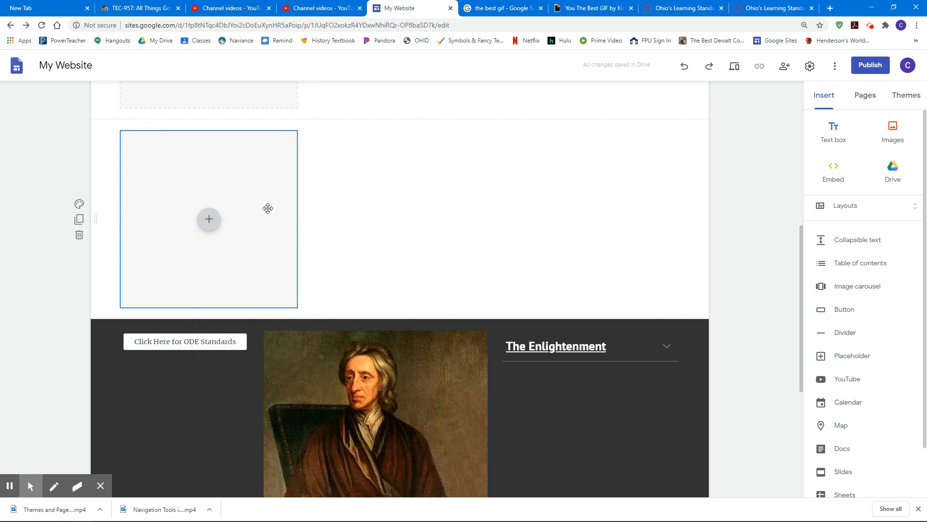
- Delete both placeholder sections from the History 1 page
left_click(77, 235)
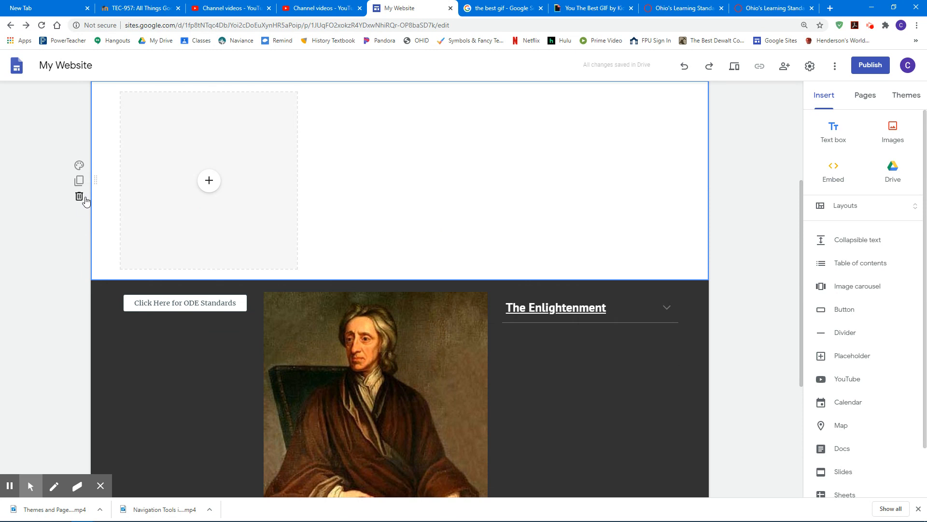
left_click(79, 198)
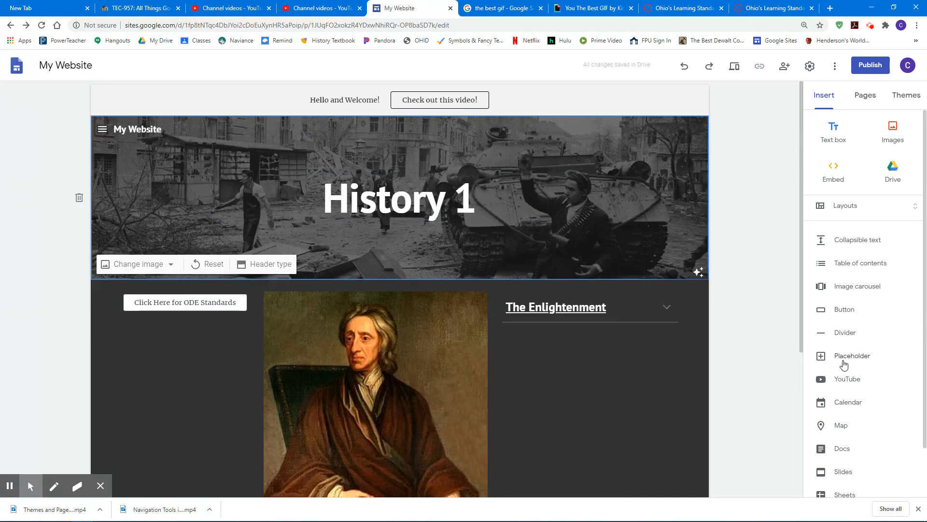
- Start inserting a YouTube video and copy the shareable link of the unlisted 7:58 video from the YouTube Studio channel videos
scroll(845, 365, "down", 2)
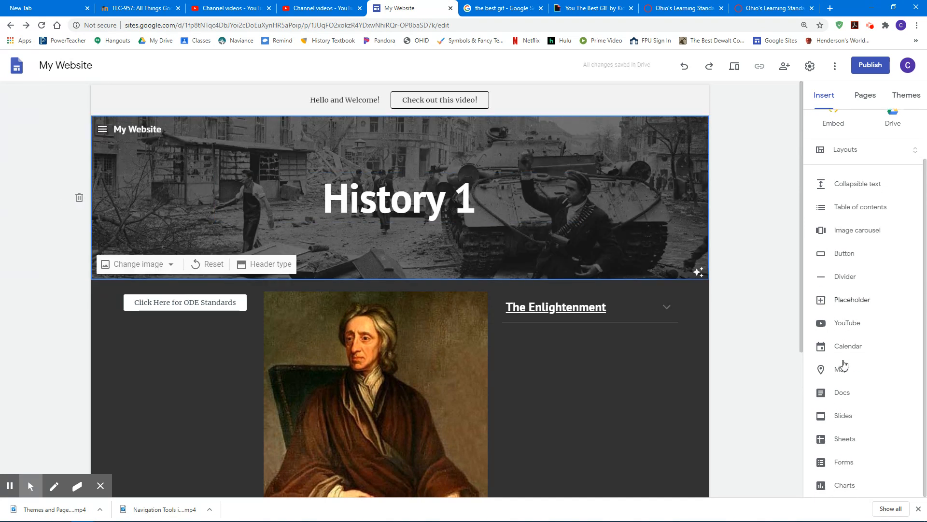
left_click(854, 329)
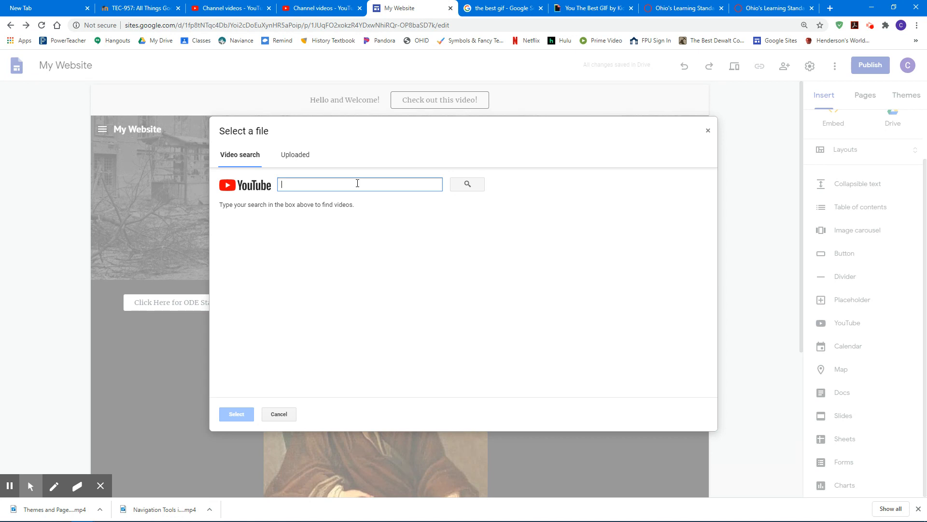
left_click(322, 13)
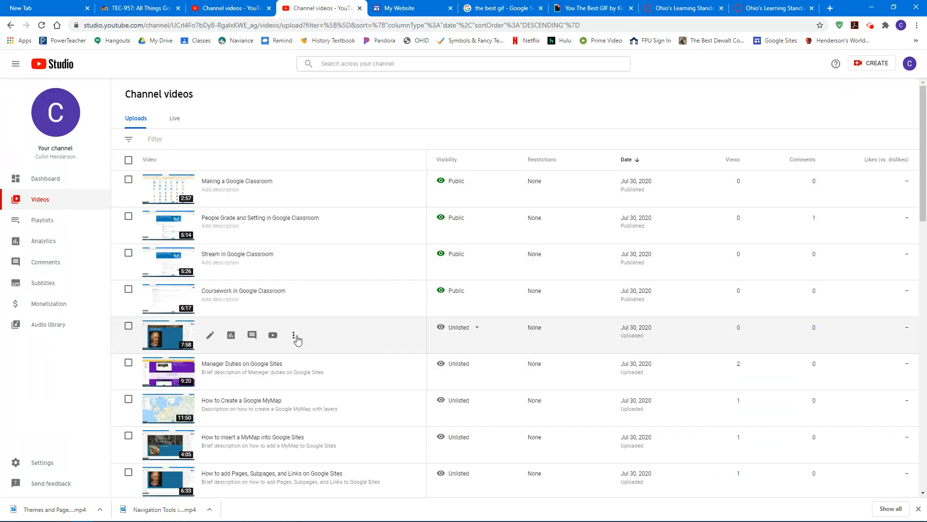
left_click(293, 335)
left_click(269, 352)
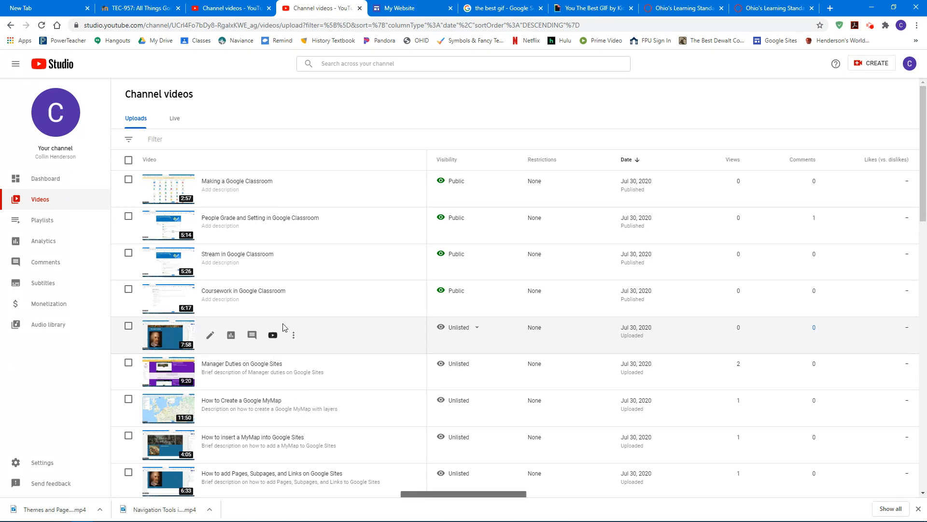
- Return to the My Website editor and search for the video by its copied link
left_click(397, 10)
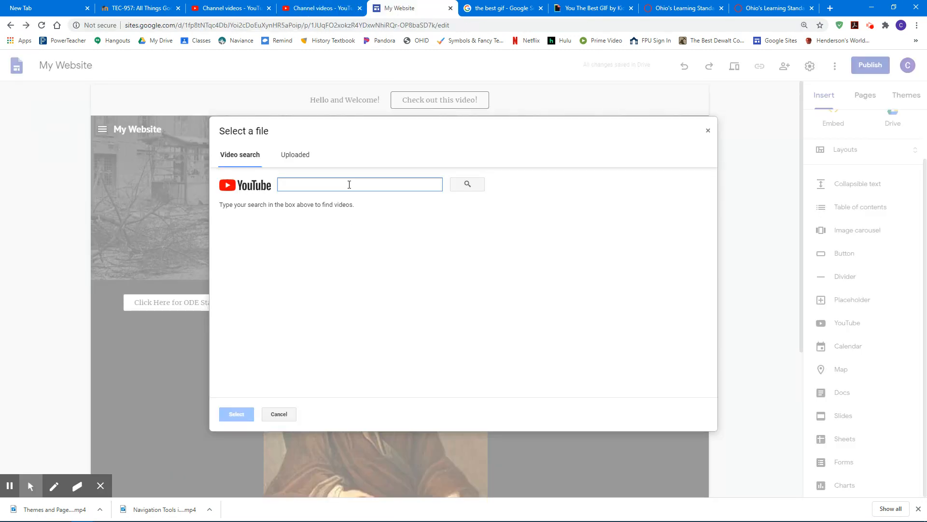
key("ctrl+v")
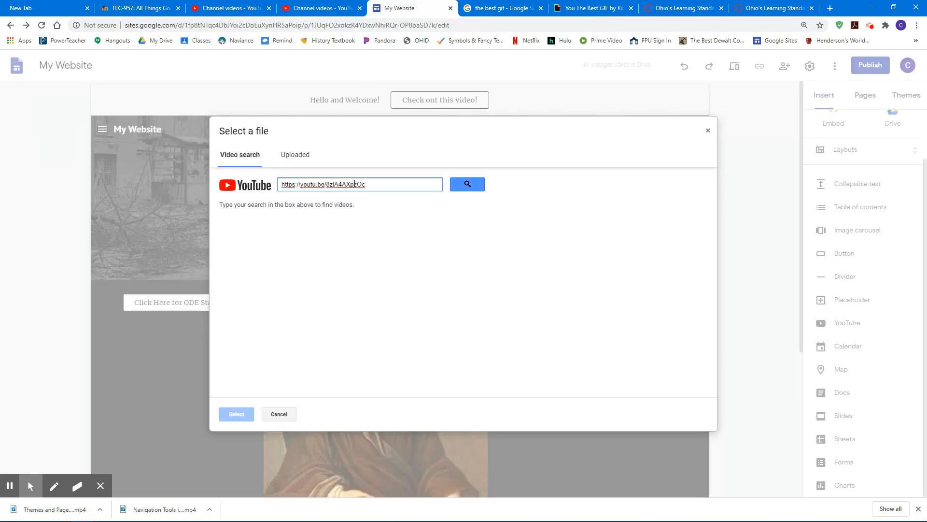
left_click(467, 184)
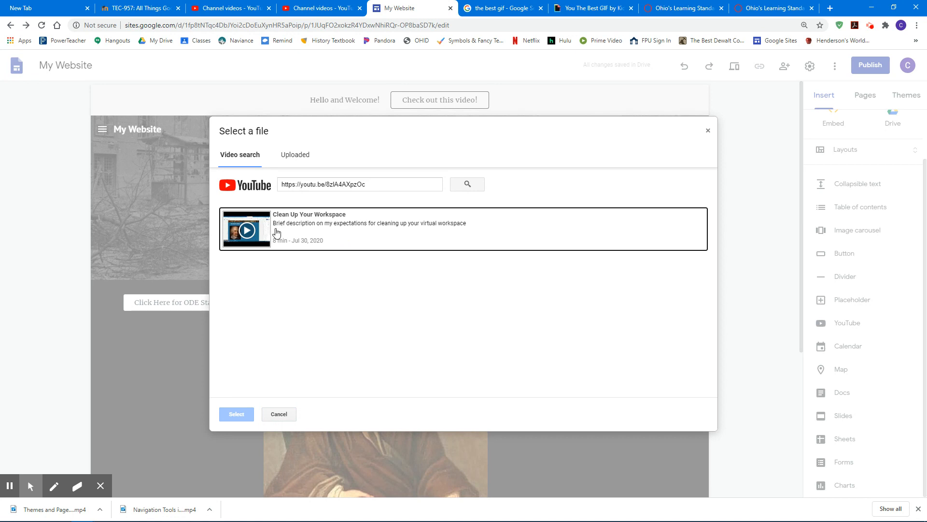
- Replace the link in the video search with "american revolution" and run the search
left_click_drag(374, 181, 268, 193)
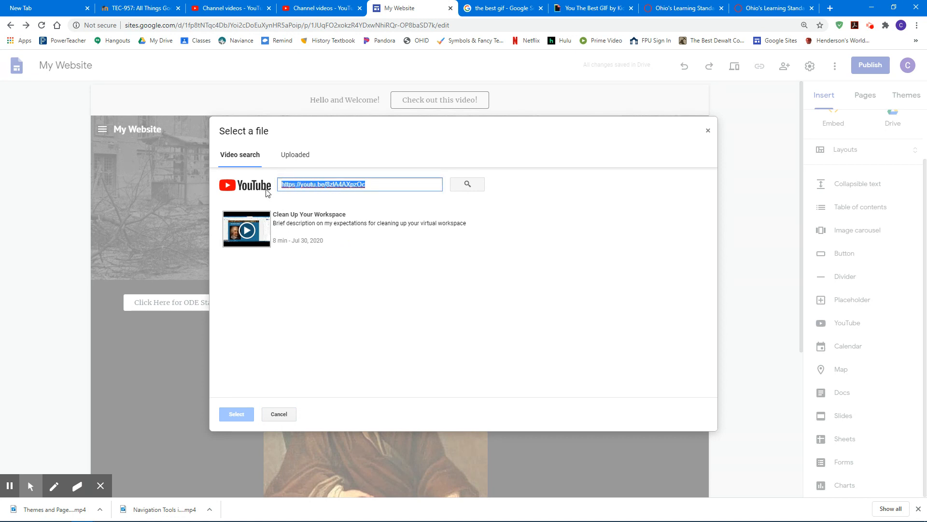
type("american revolution")
key("Return")
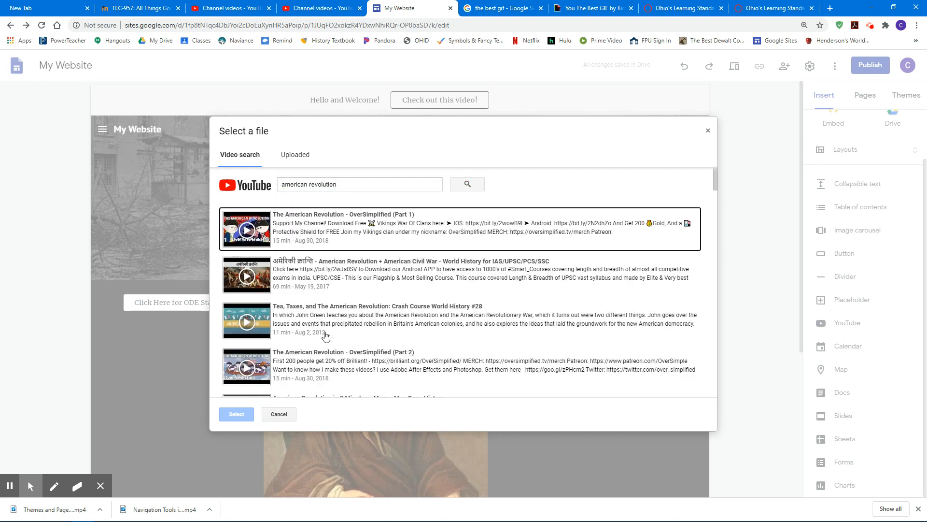
- Open YouTube in a new tab, return to the site editor, and select the video "The American Revolution - OverSimplified (Part 1)"
left_click(832, 8)
left_click(463, 303)
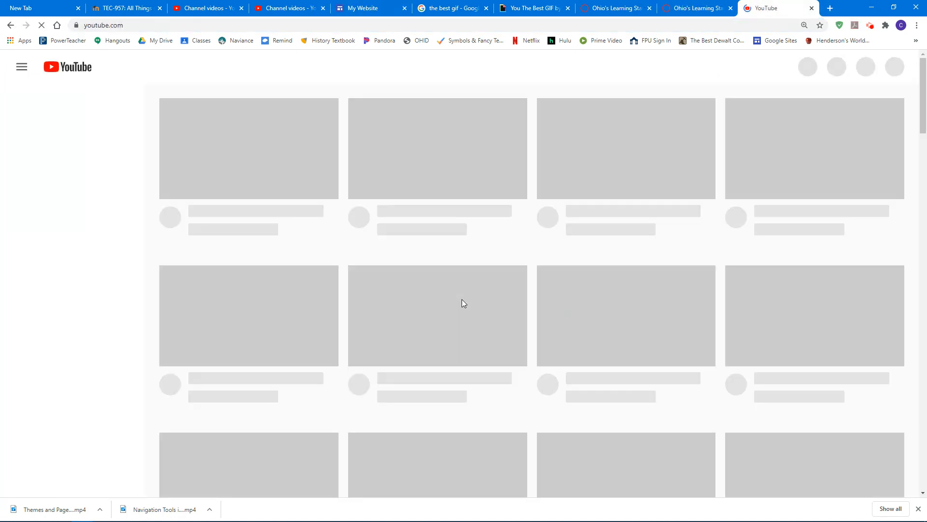
left_click(377, 8)
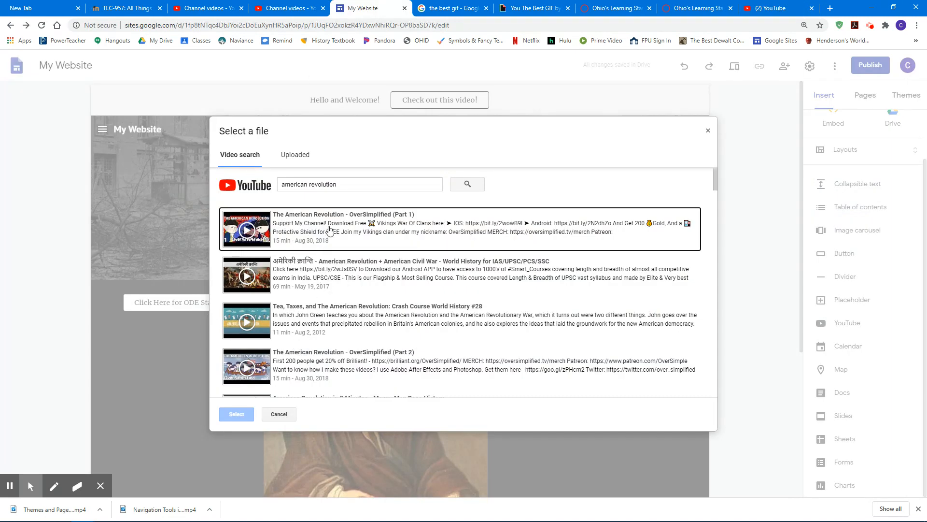
left_click(300, 225)
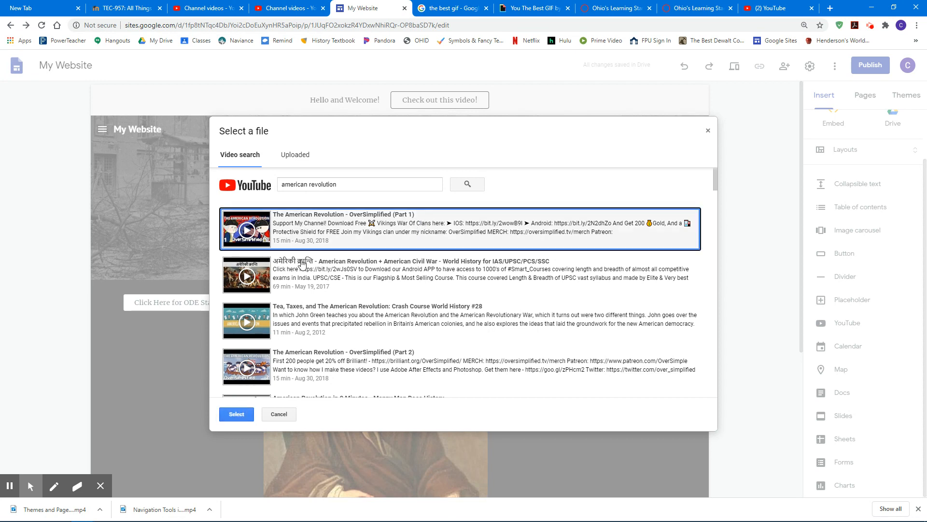
- Search by the copied video link instead and insert the "Clean Up Your Workspace" video into the History 1 page
left_click_drag(359, 184, 280, 184)
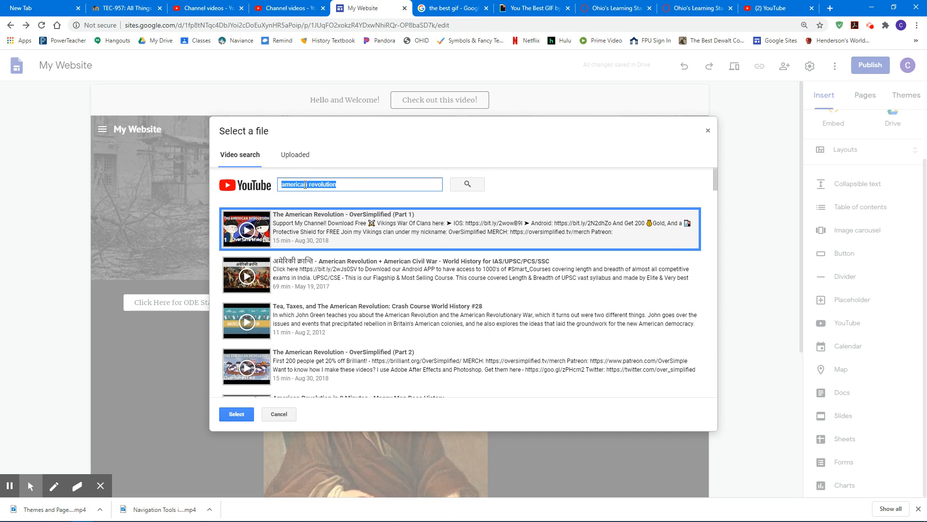
key("ctrl+v")
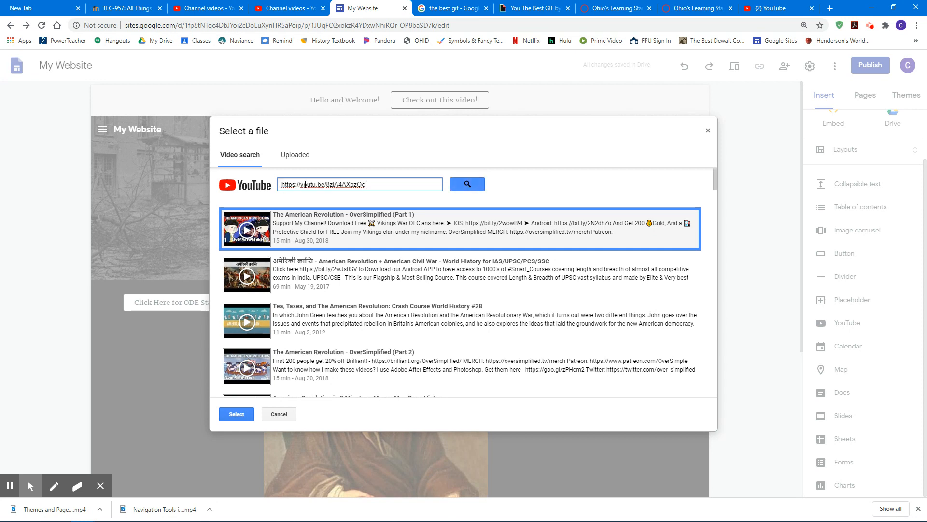
left_click(467, 184)
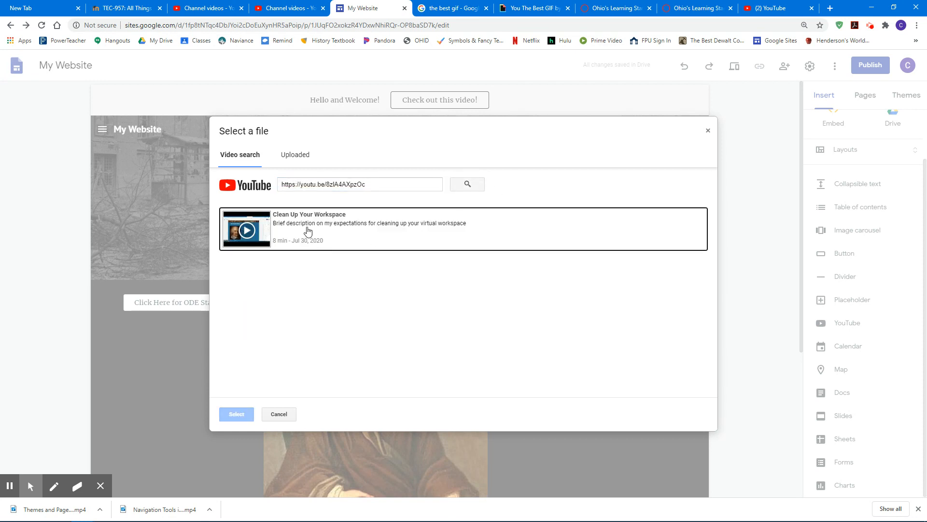
left_click(270, 230)
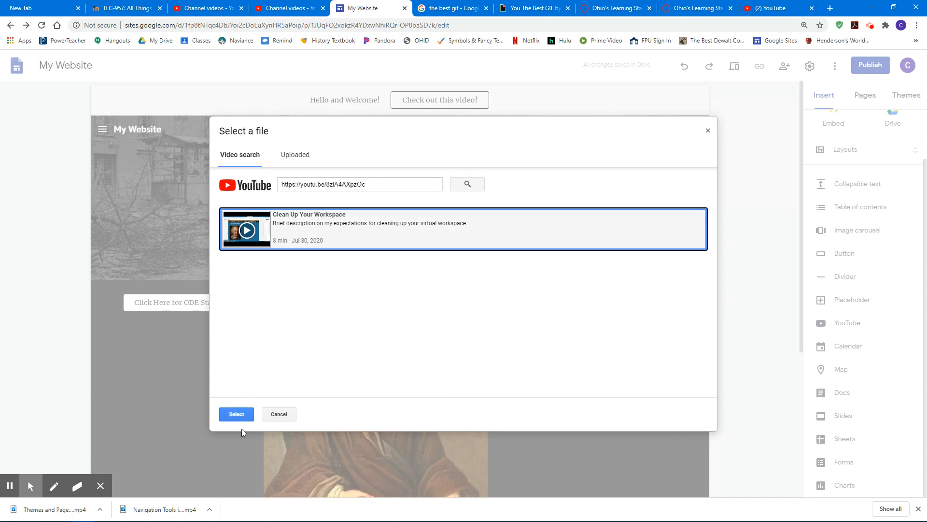
left_click(237, 414)
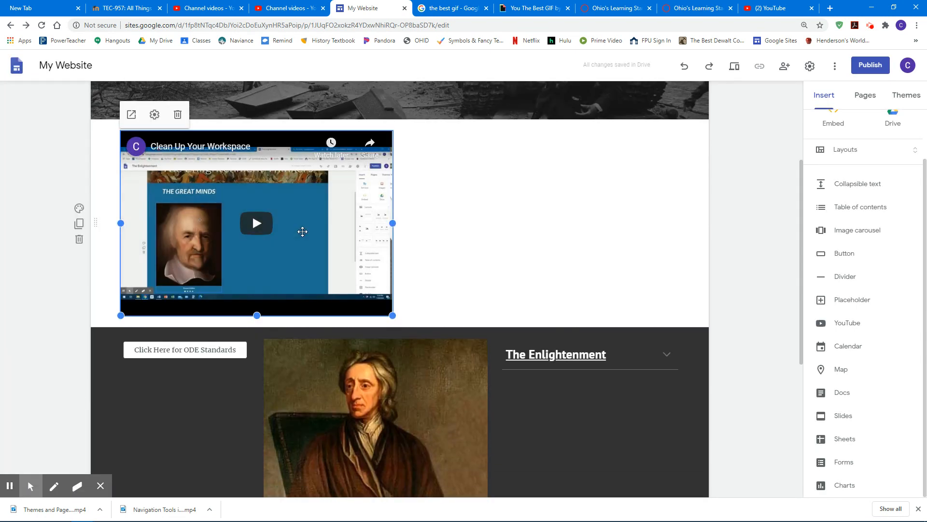
- Give the video section the Emphasis 1 background and move the section below the image carousel section
left_click(79, 208)
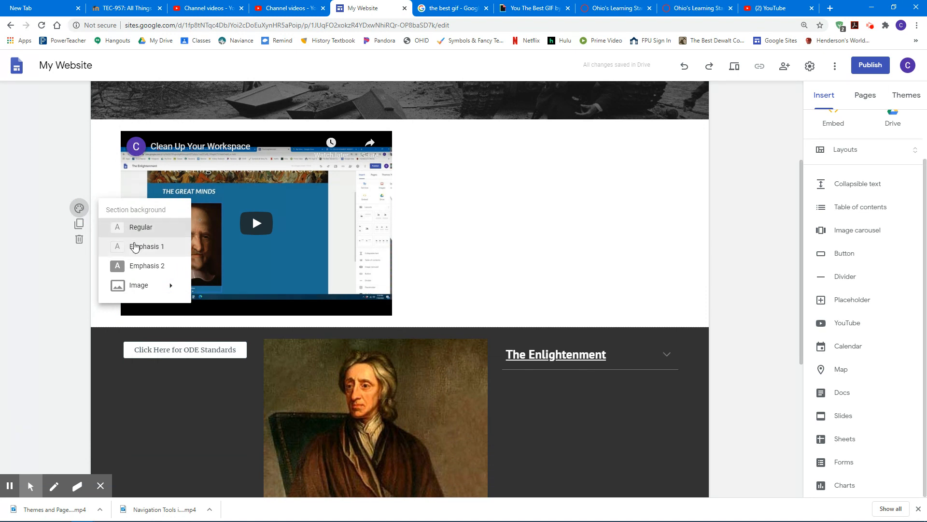
left_click(135, 247)
left_click_drag(300, 218, 241, 221)
left_click_drag(95, 222, 105, 435)
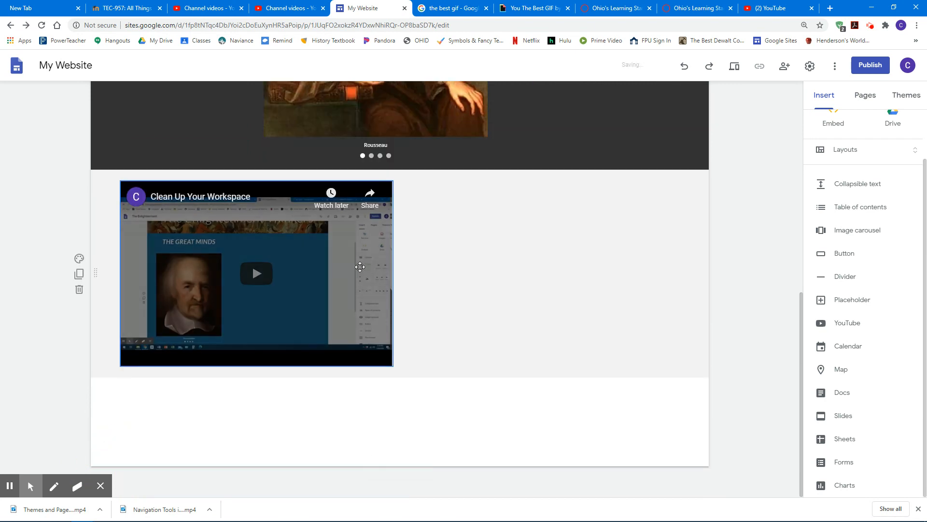
- Try enlarging the video to the section's full width and a greater height, and shrink it back to about half the width
left_click(356, 262)
left_click_drag(391, 366, 676, 471)
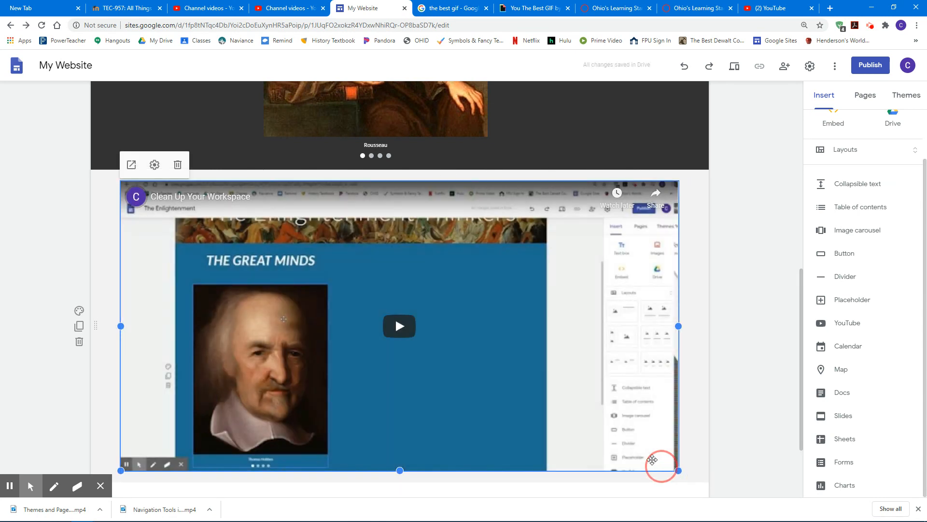
left_click_drag(399, 472, 393, 513)
scroll(630, 415, "down", 1)
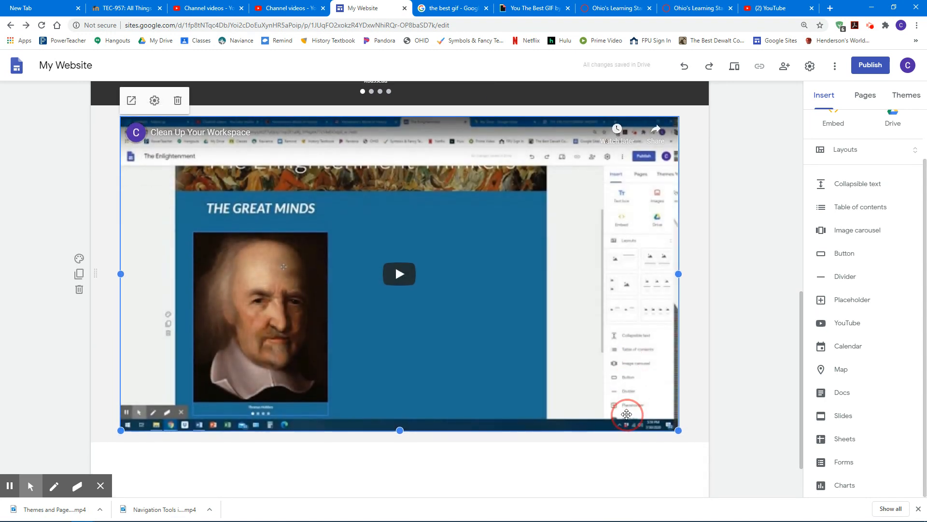
left_click_drag(675, 435, 393, 299)
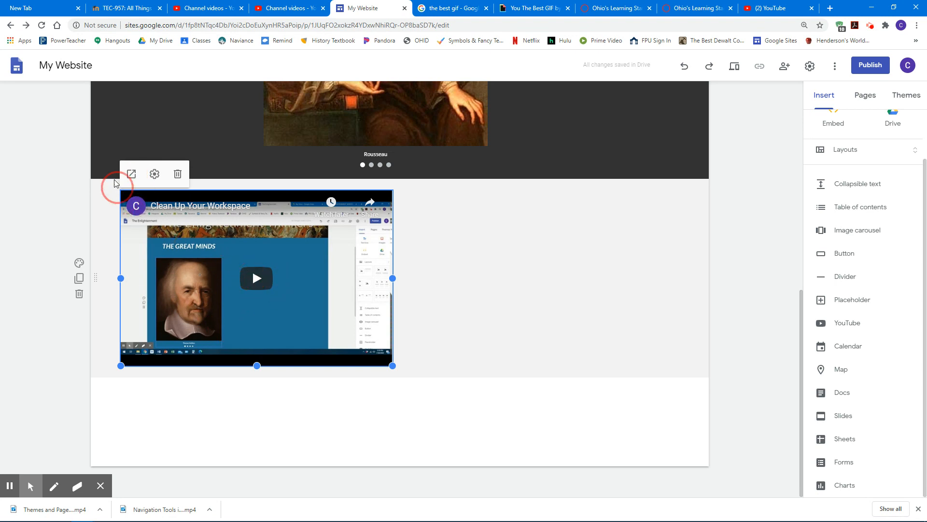
- Set the video's progress bar color to White and leave Allow Fullscreen turned on
left_click(155, 176)
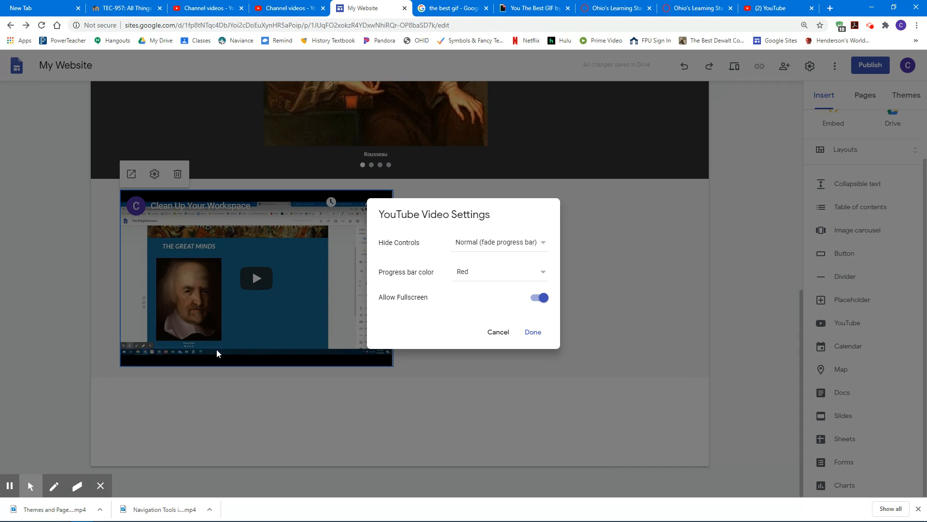
left_click(472, 277)
left_click(477, 295)
left_click(538, 298)
left_click(537, 298)
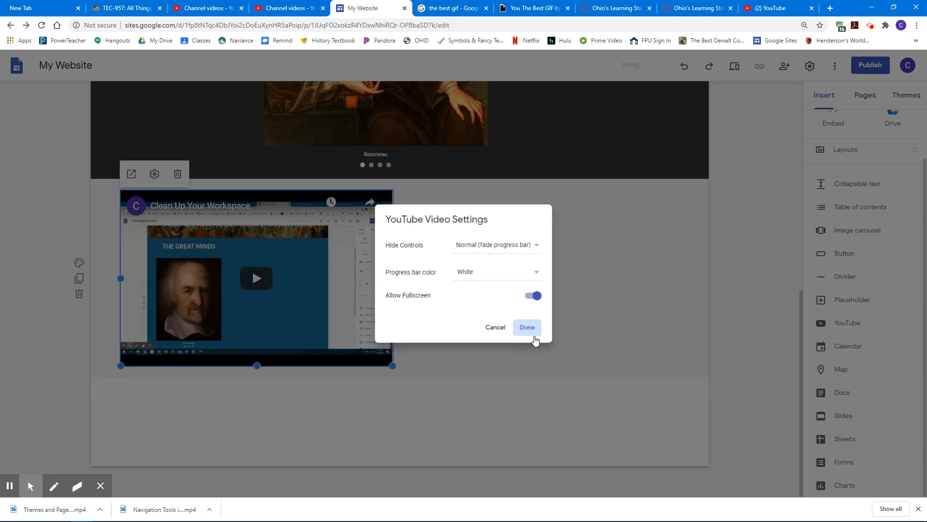
- Confirm the video settings and insert a map of Europe in a new section below the video
left_click(533, 333)
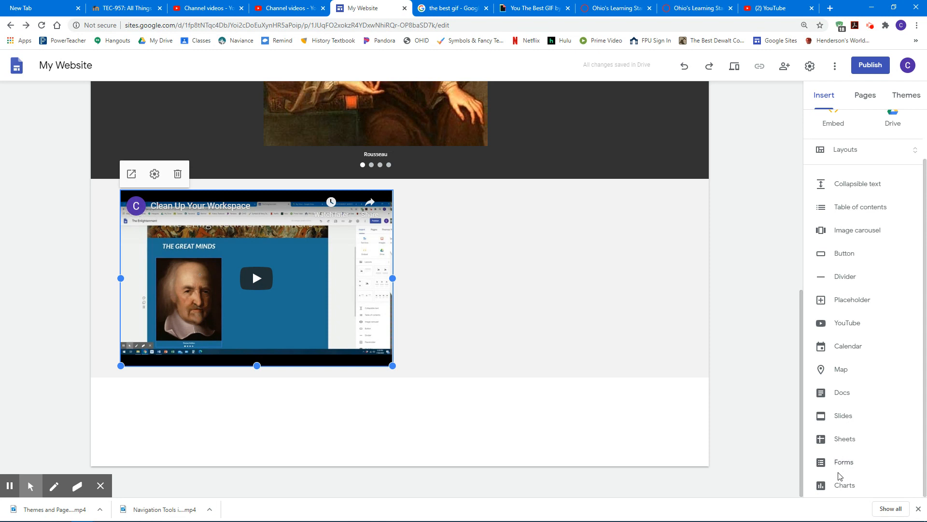
scroll(842, 472, "up", 2)
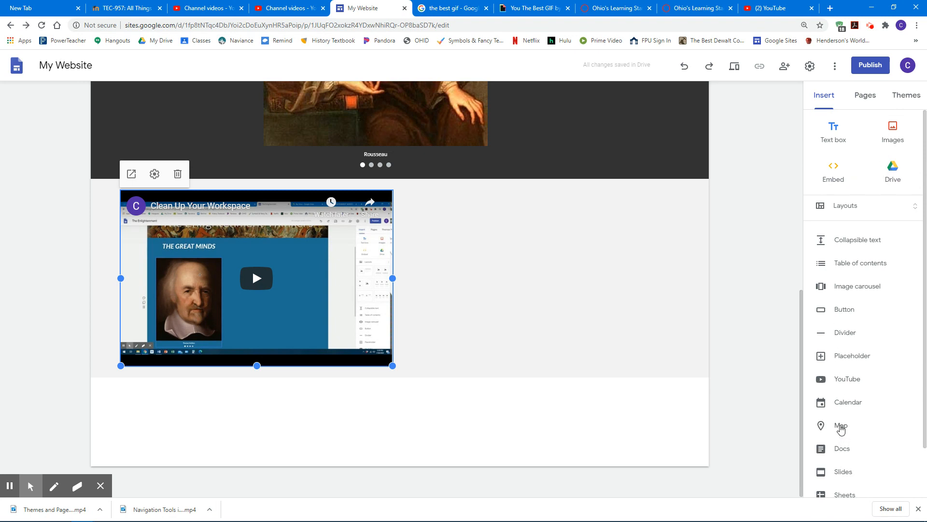
left_click(841, 426)
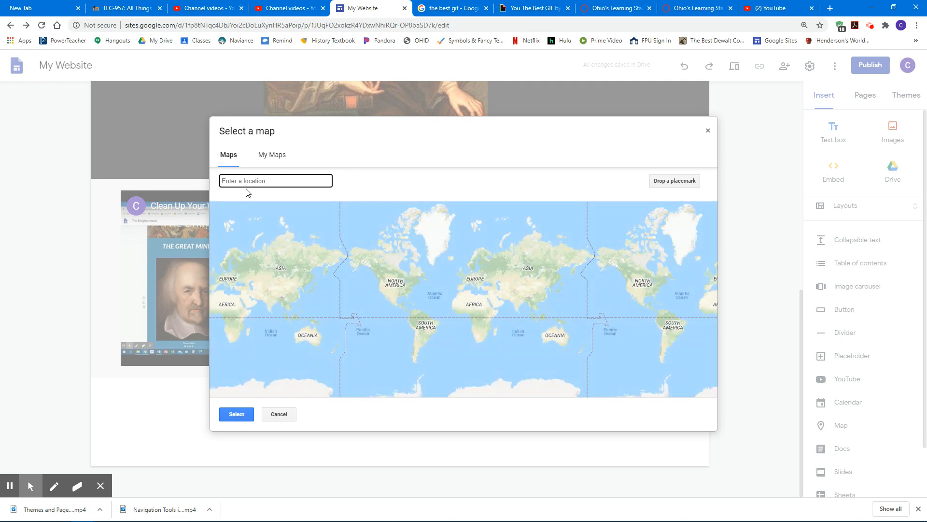
type("erurope")
key("Return")
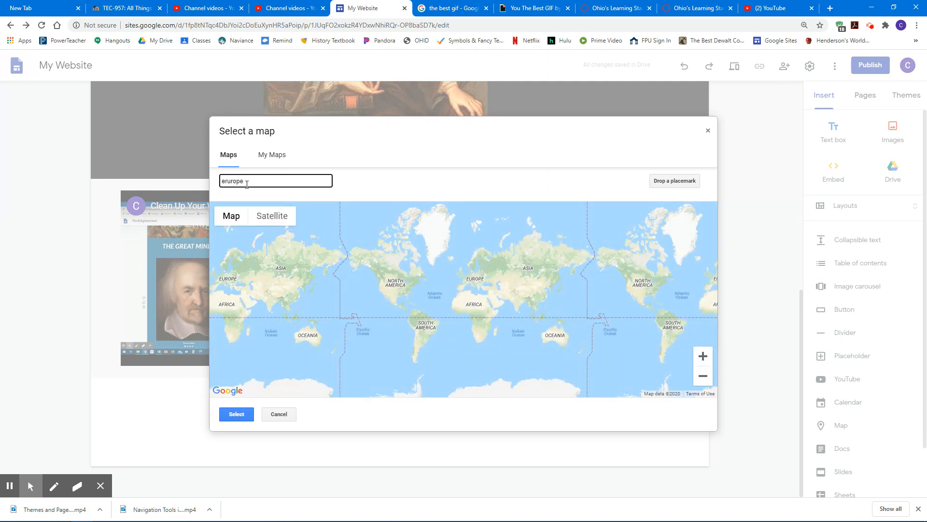
key("BackSpace")
key("BackSpace")
key("BackSpace")
key("BackSpace")
key("BackSpace")
key("BackSpace")
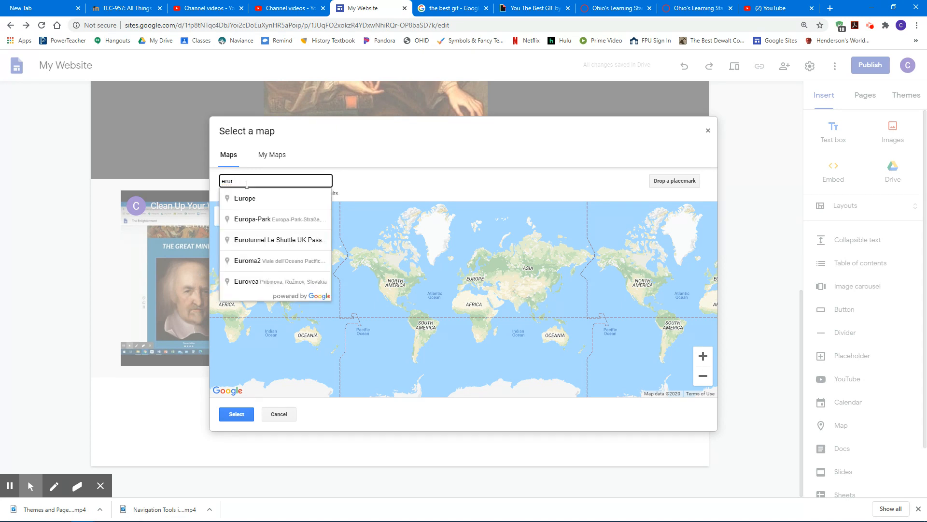
type("urope")
key("Return")
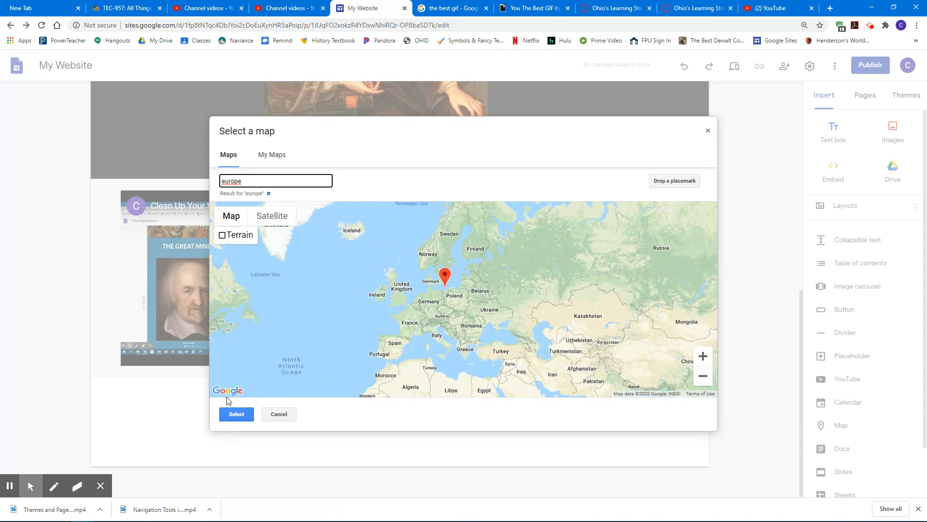
left_click(240, 414)
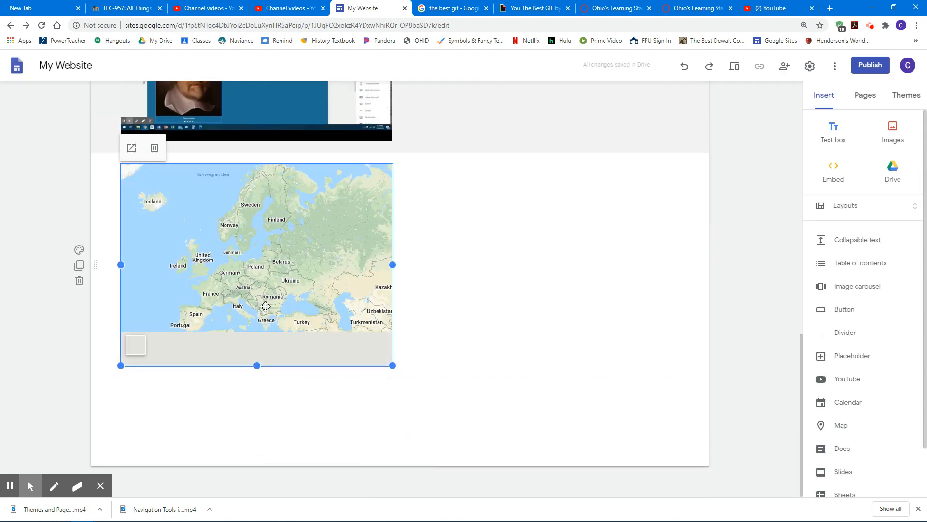
- Move the Europe map beside the video in the same section and slightly increase the video's height
left_click_drag(249, 267, 545, 111)
left_click_drag(386, 367, 544, 259)
left_click(259, 289)
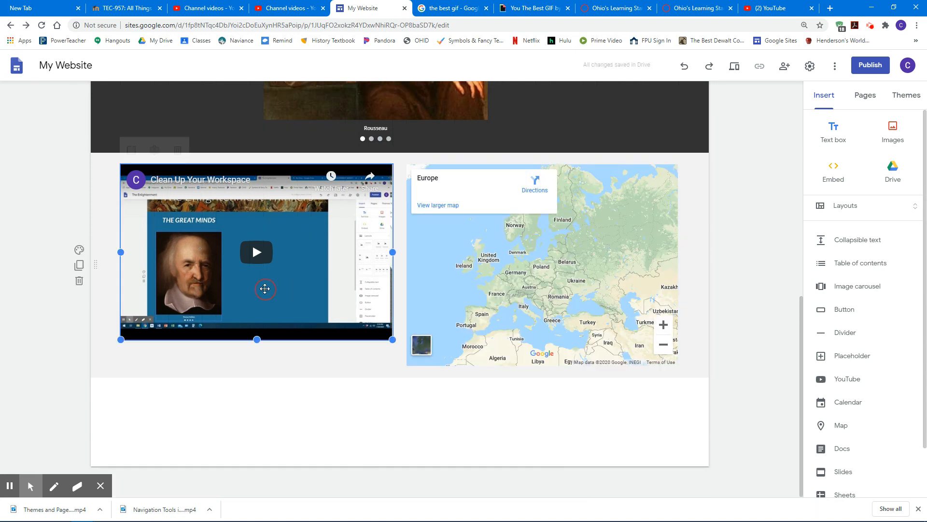
left_click_drag(257, 340, 255, 354)
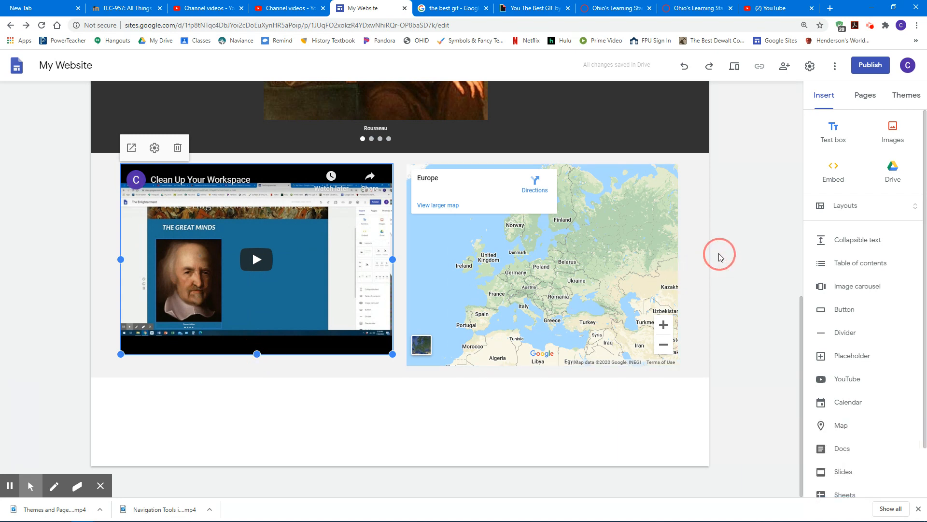
- Try twice to insert the "Places We'll Visit" map from Google Drive into the History 1 page
left_click(892, 169)
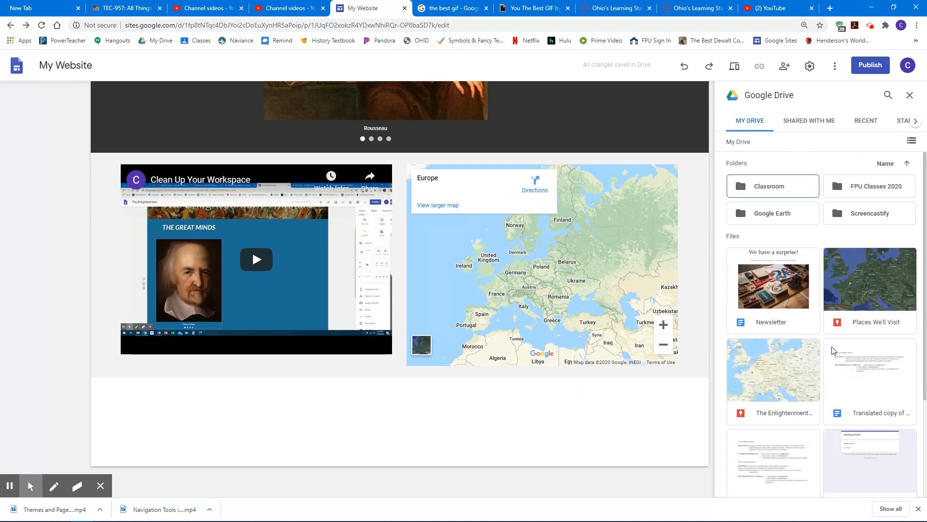
left_click(867, 323)
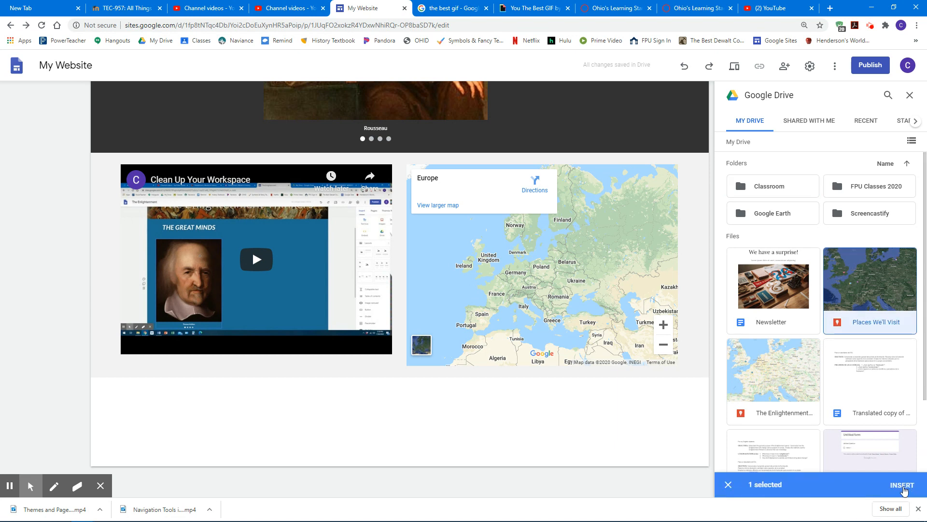
left_click(903, 485)
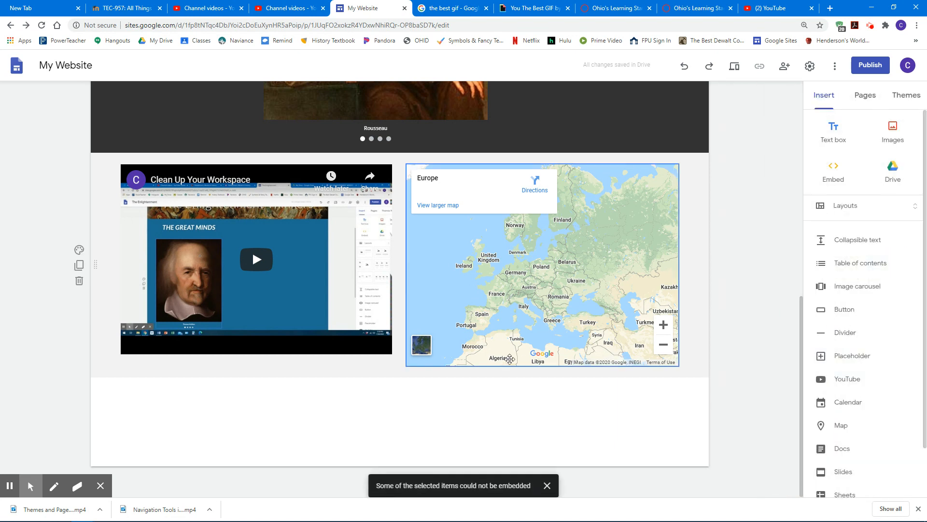
left_click(353, 410)
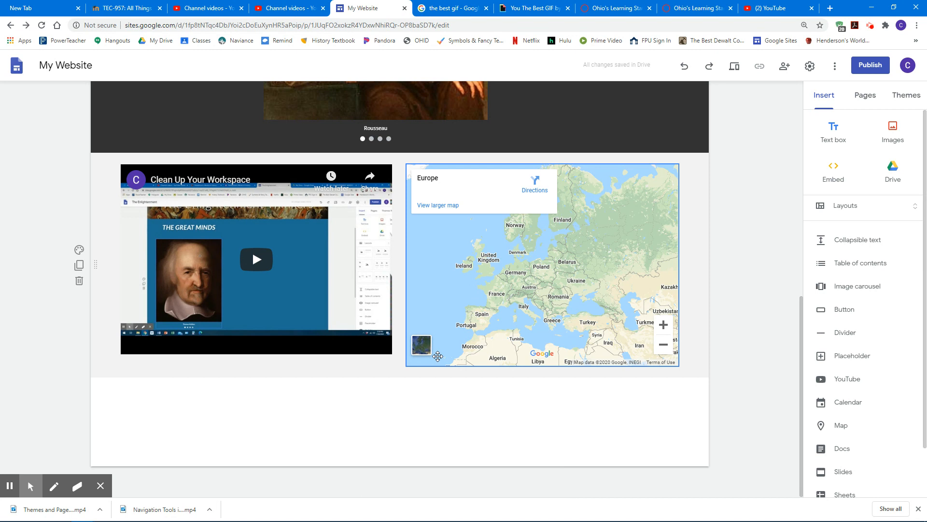
left_click(893, 170)
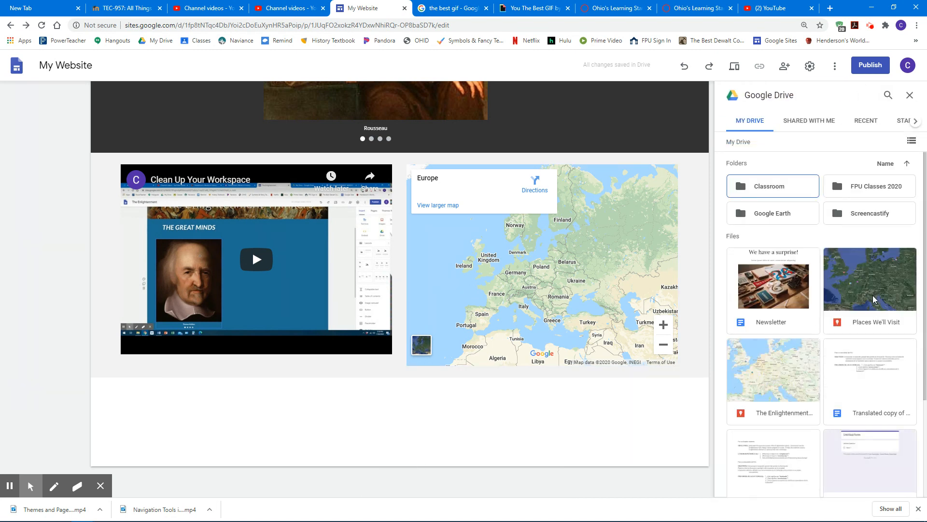
left_click(874, 299)
left_click(898, 485)
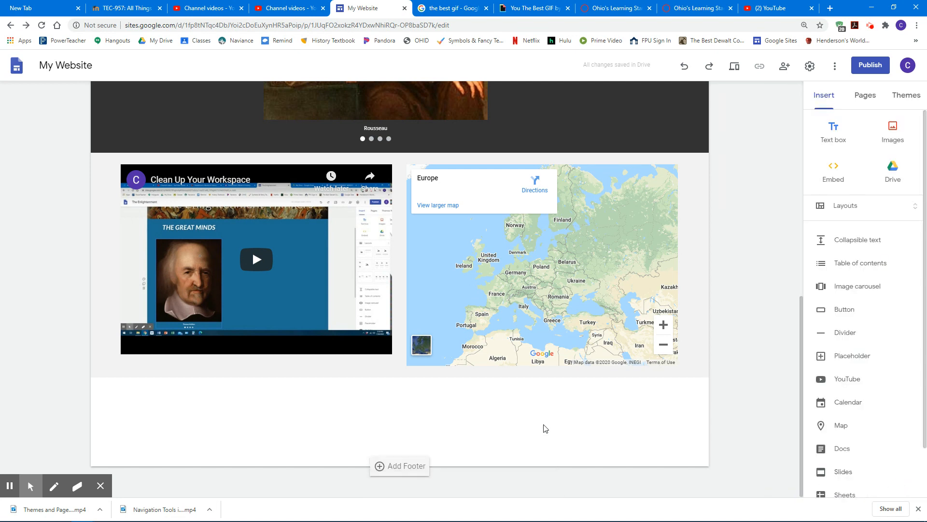
- Try to insert the Enlightenment map file from Google Drive instead
left_click(892, 169)
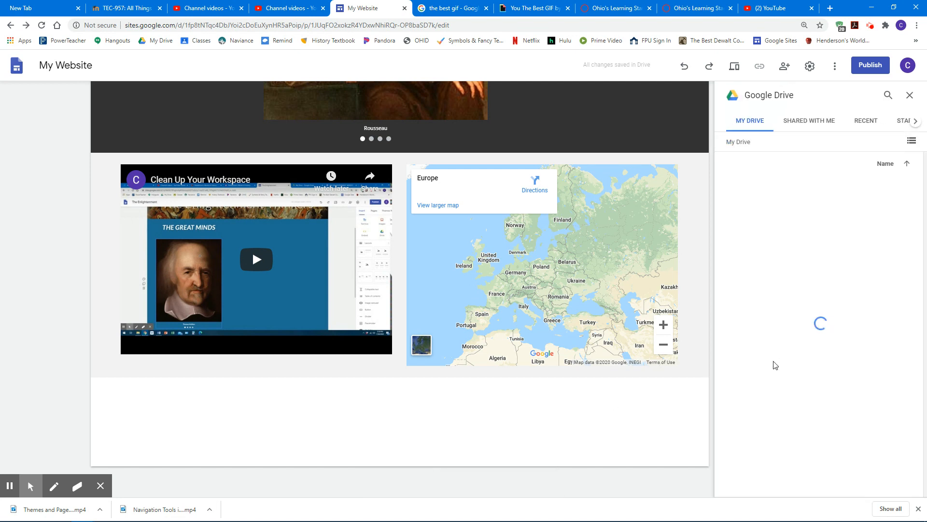
left_click(780, 396)
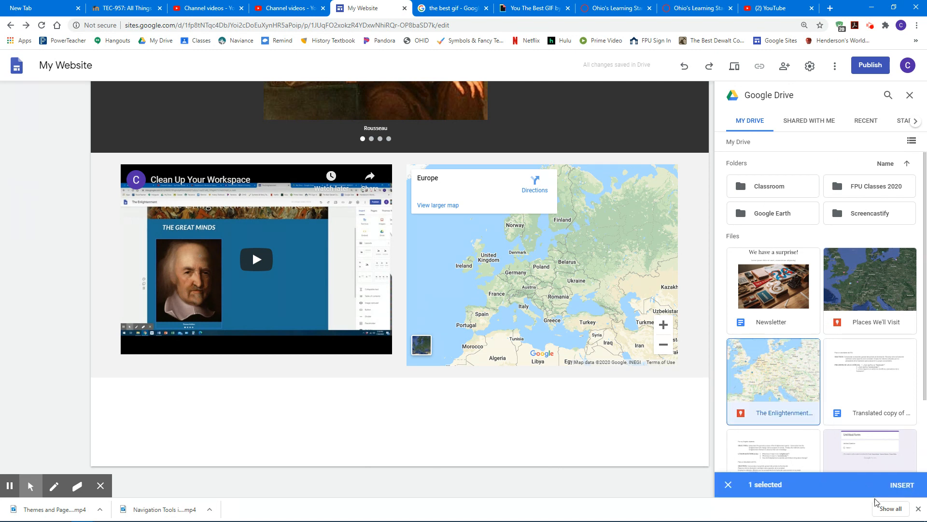
left_click(900, 488)
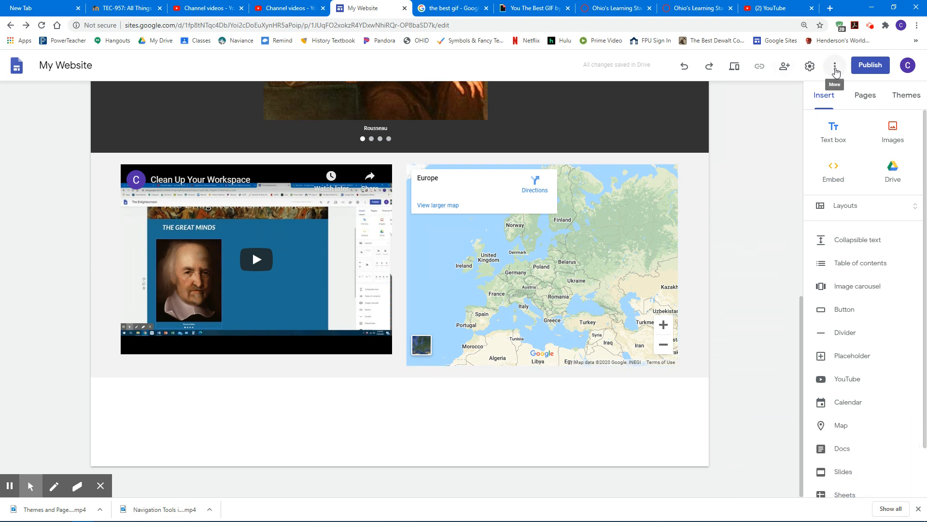
left_click(835, 67)
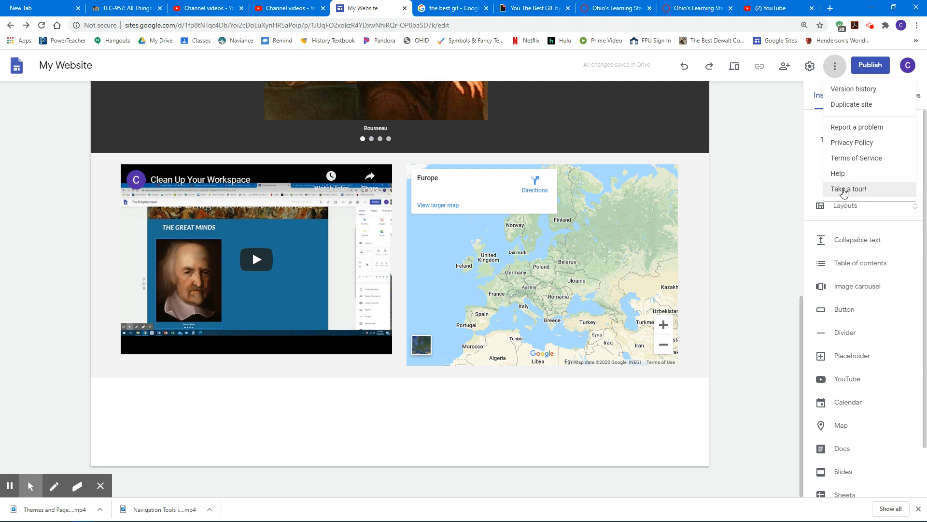
left_click(773, 161)
left_click(409, 227)
scroll(408, 227, "up", 6)
scroll(408, 227, "up", 3)
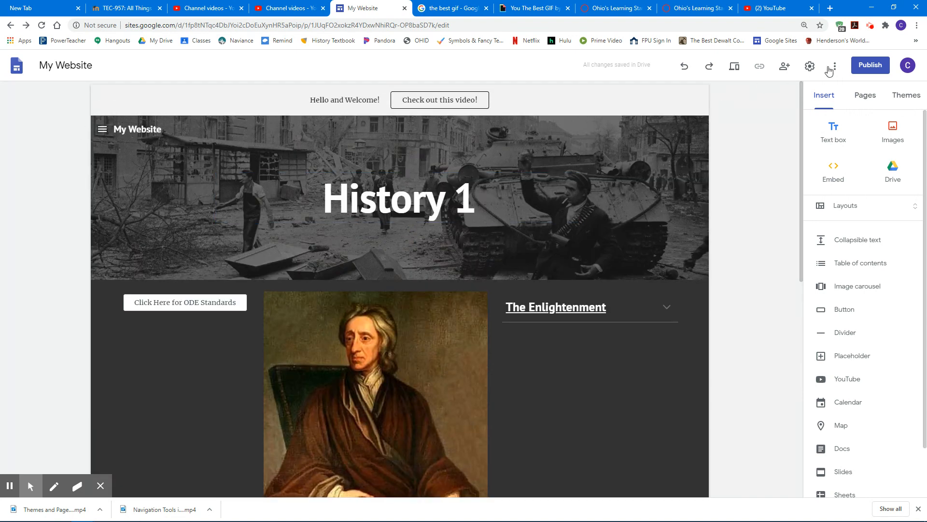
- Open the site's publishing settings, switch the request to hide it from public search engines on and off, and cancel without publishing
left_click(871, 66)
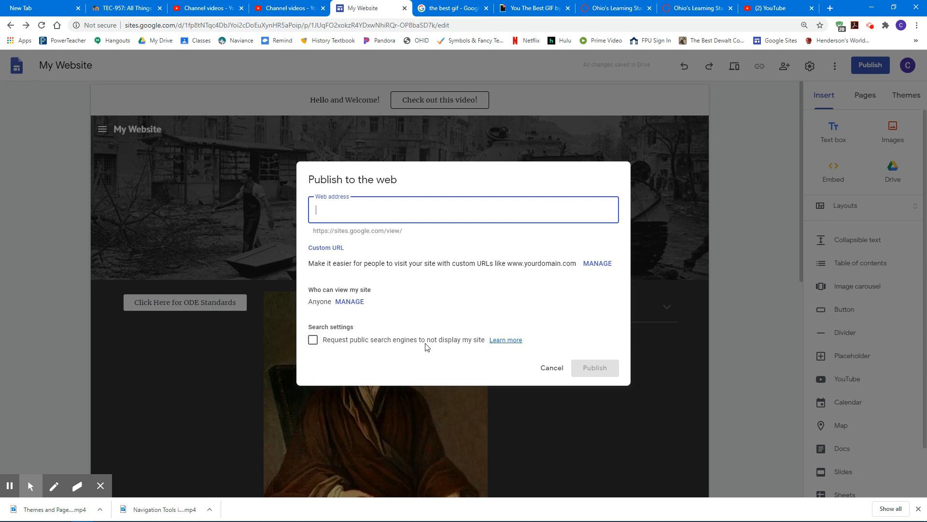
left_click(312, 341)
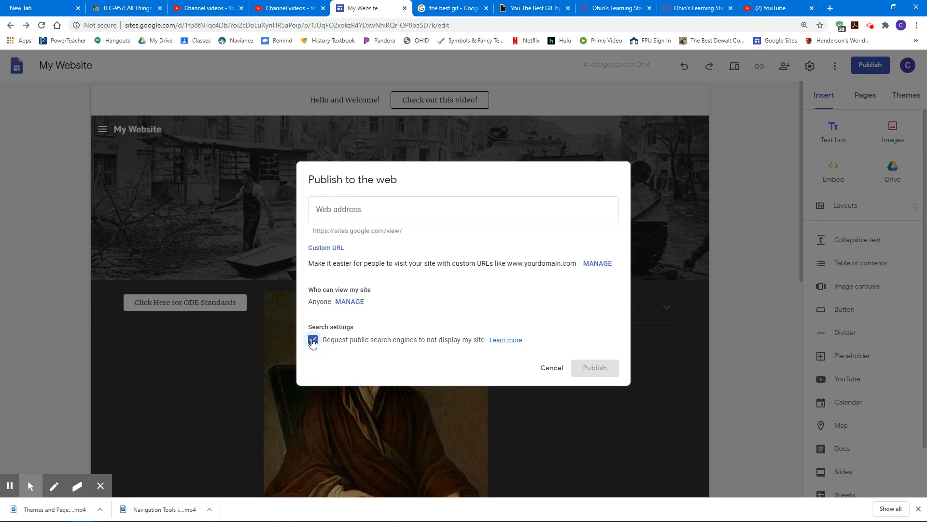
left_click(312, 341)
left_click(552, 370)
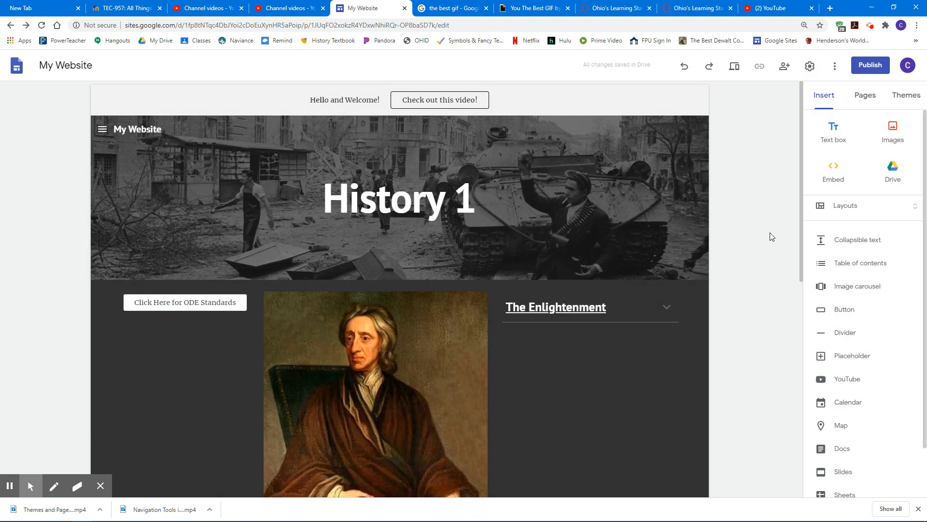